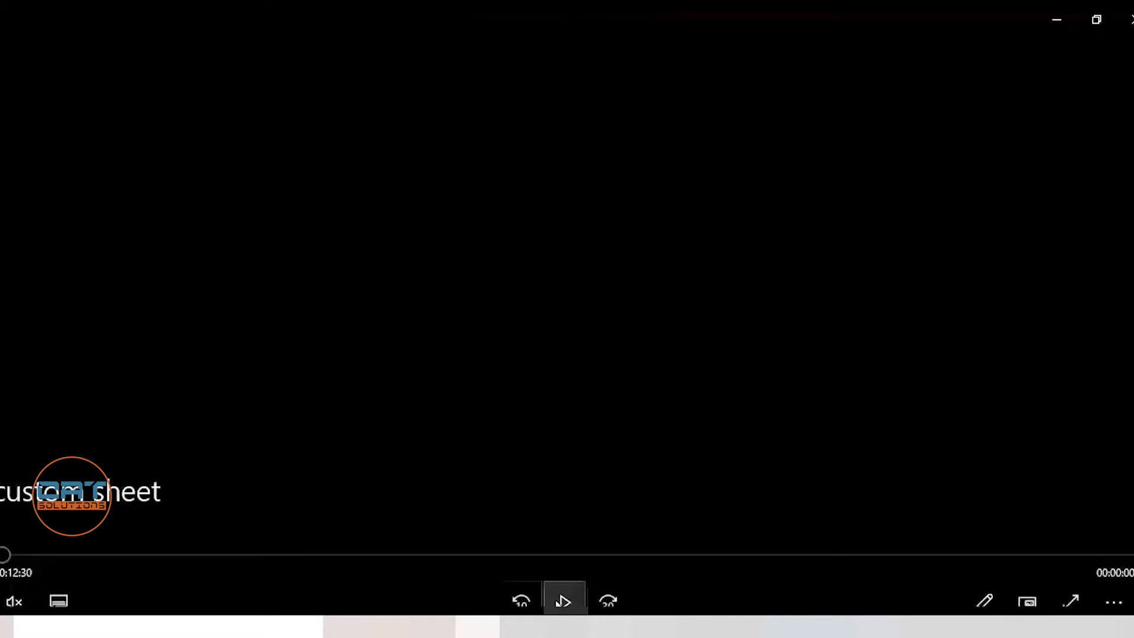
click(563, 601)
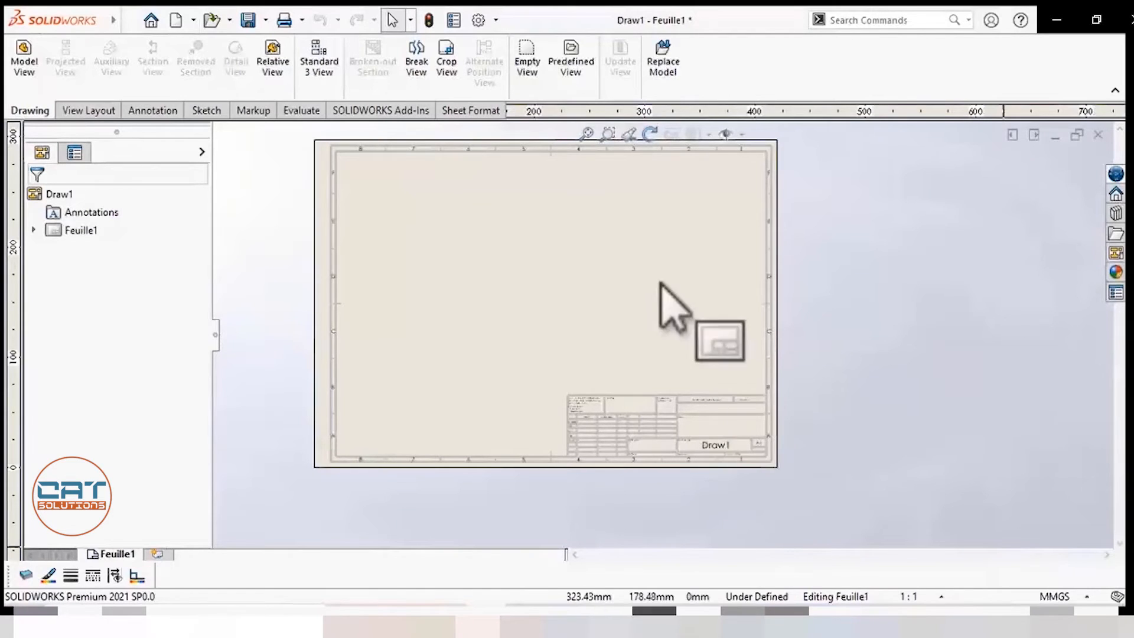
Step: Open the sheet format of Feuille1 for editing
scroll(480, 331, down, 1)
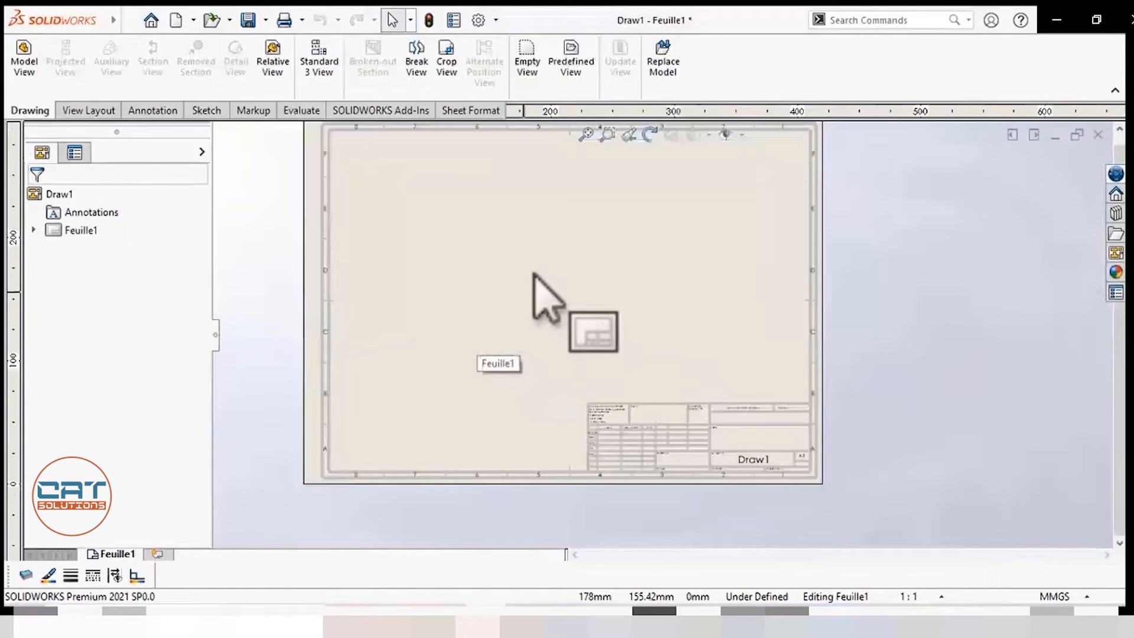
click(587, 135)
right_click(632, 310)
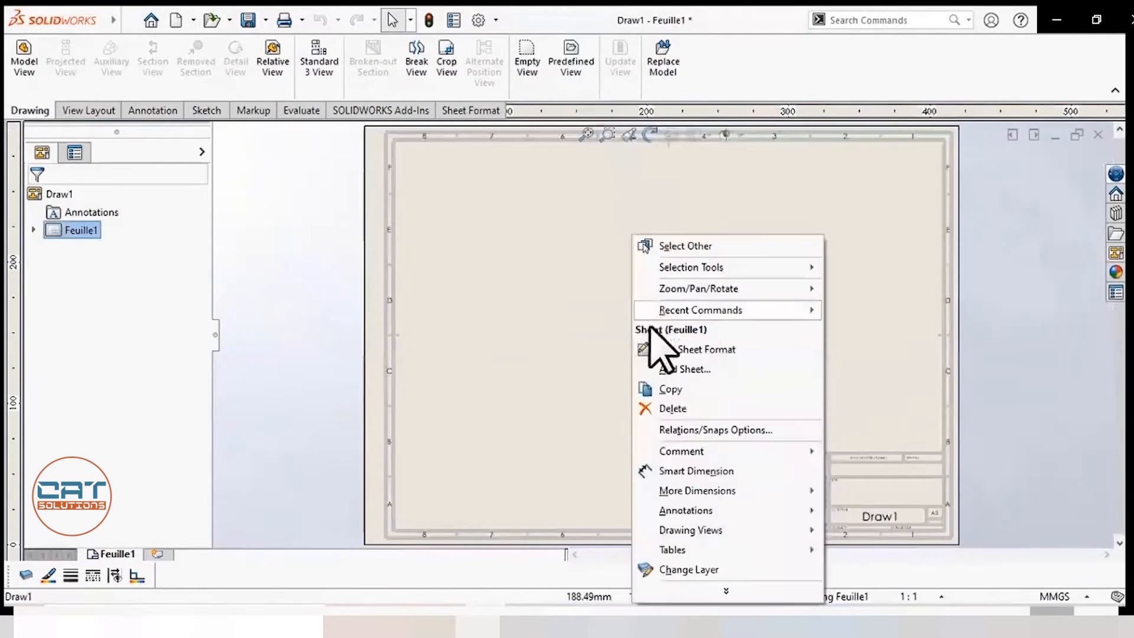
click(697, 349)
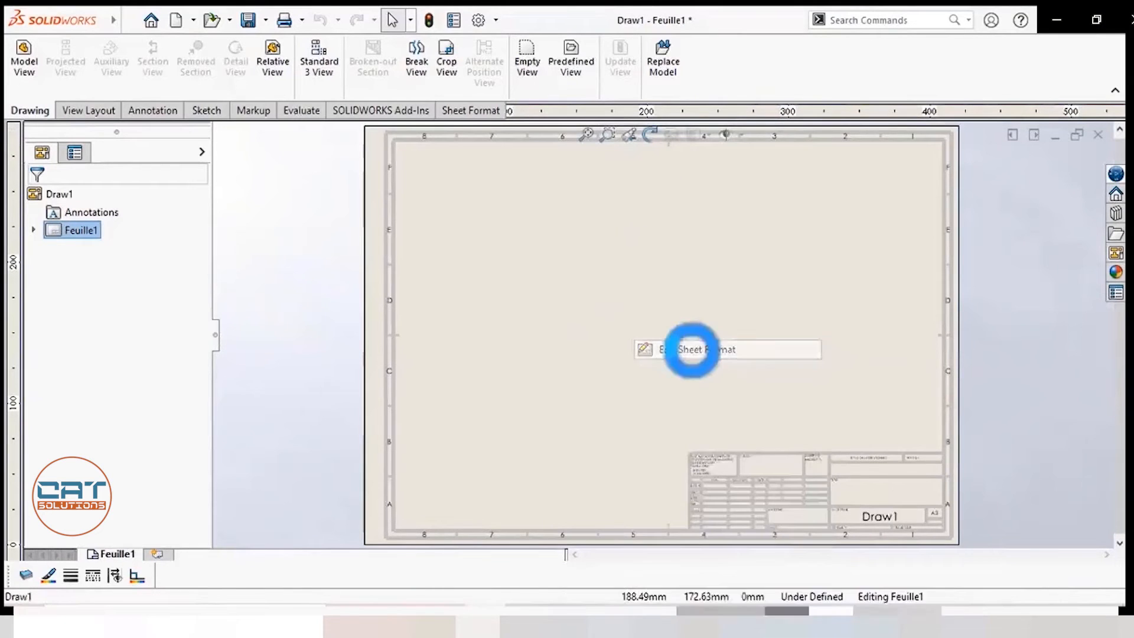
Step: Delete the notes and inner lines of the default title block, keeping its outer border lines
scroll(891, 481, down, 1)
scroll(887, 463, down, 3)
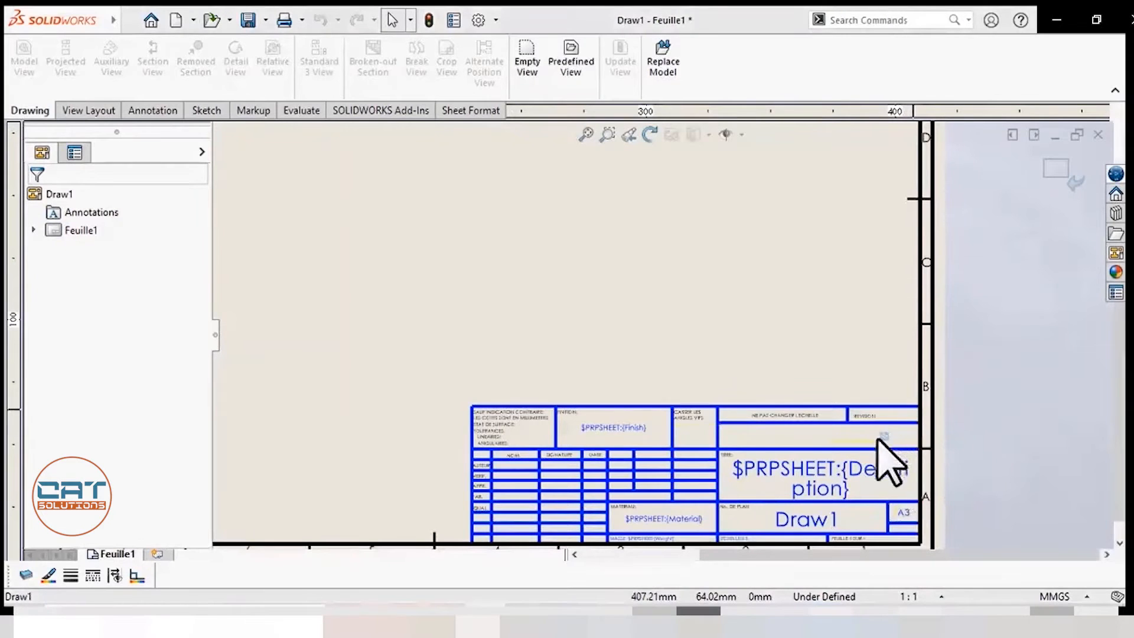
click(909, 416)
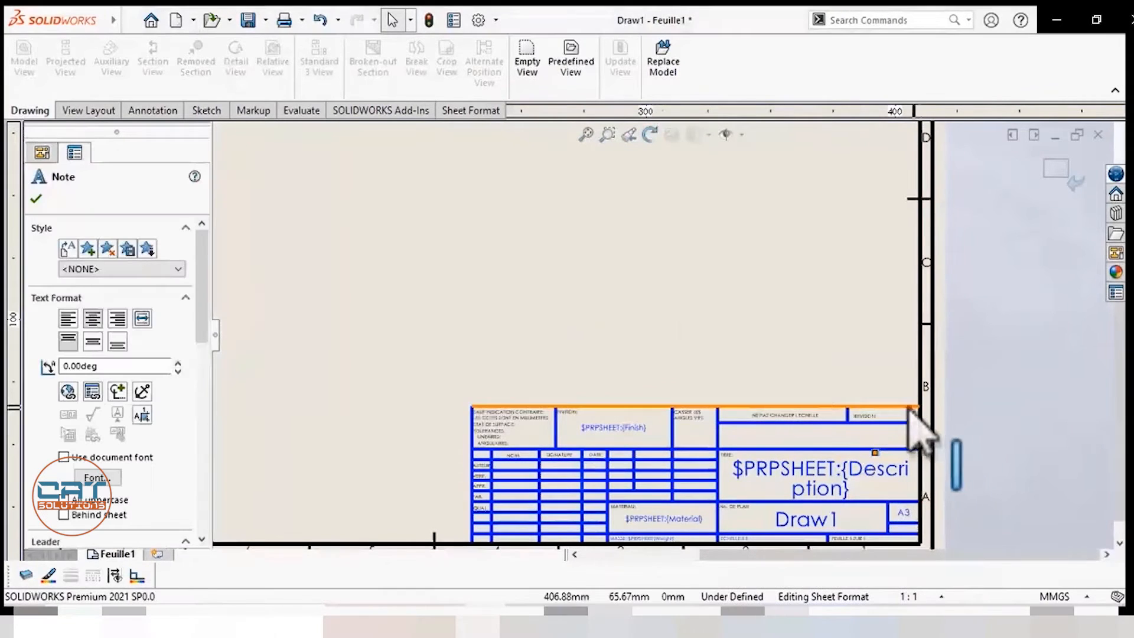
drag(910, 415, 486, 542)
click(483, 540)
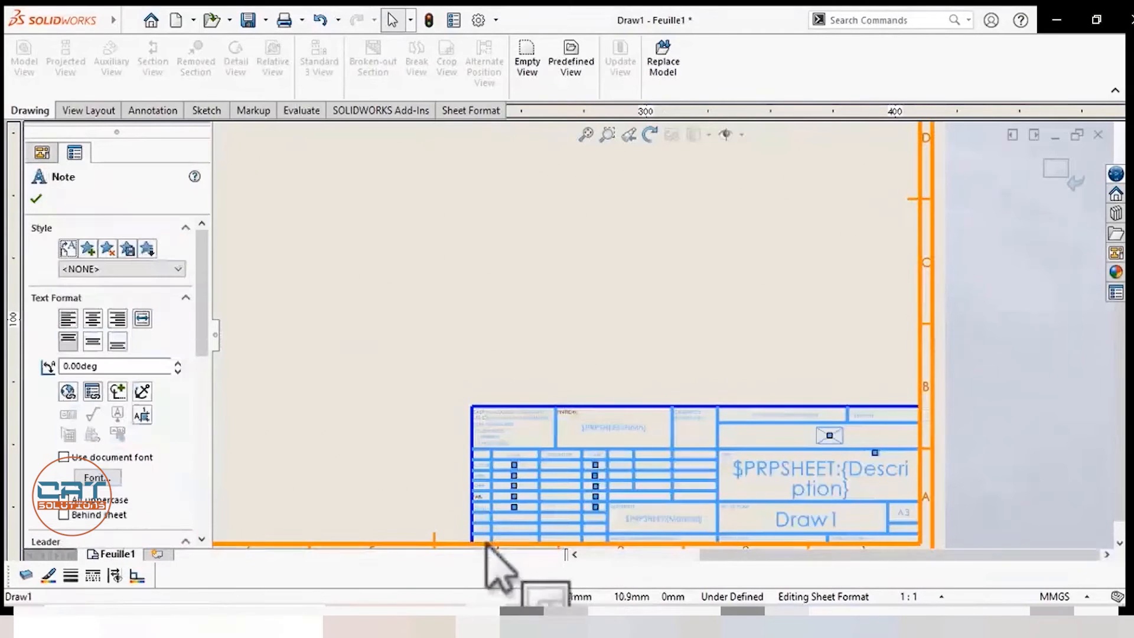
key(Delete)
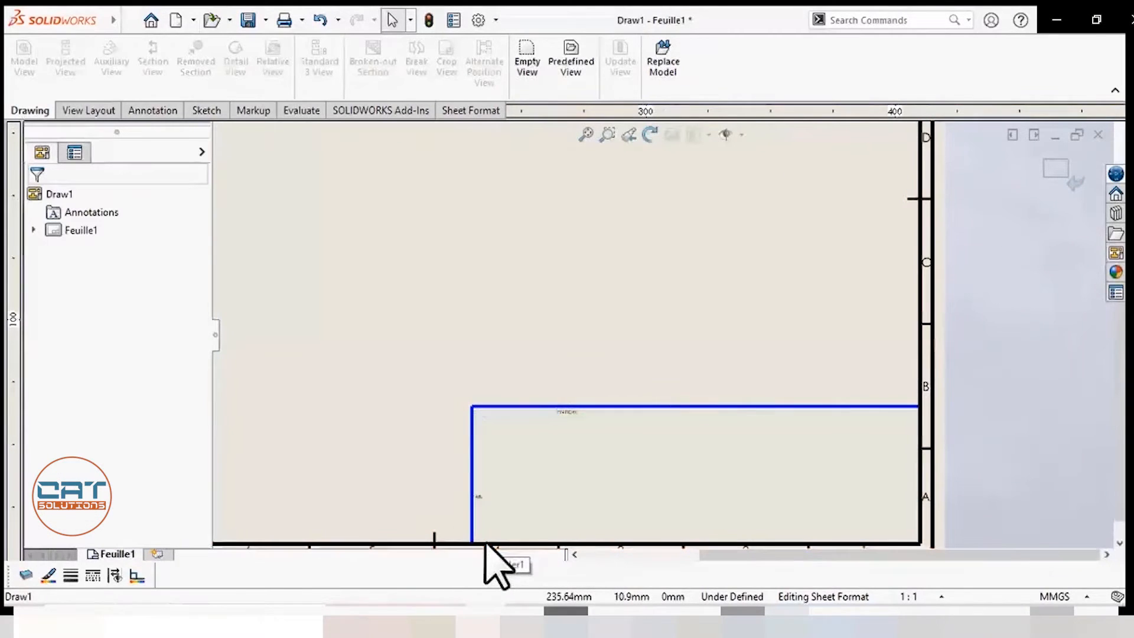
Step: Sketch a horizontal and a vertical line forming a smaller box between the title block's left edge and the lower sheet frame
click(201, 110)
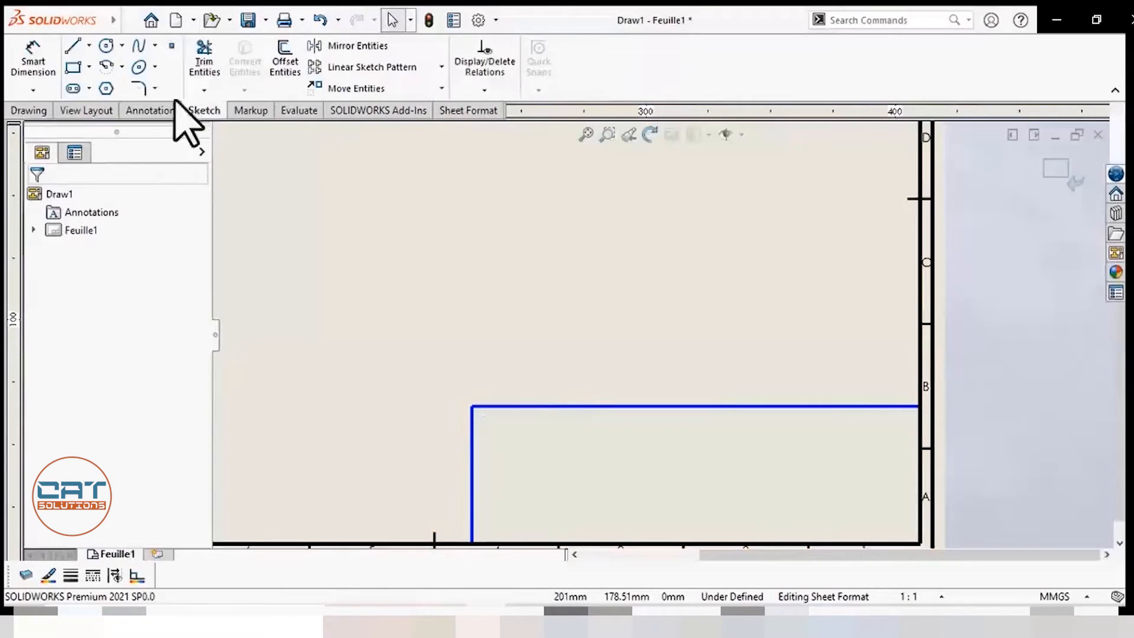
click(73, 46)
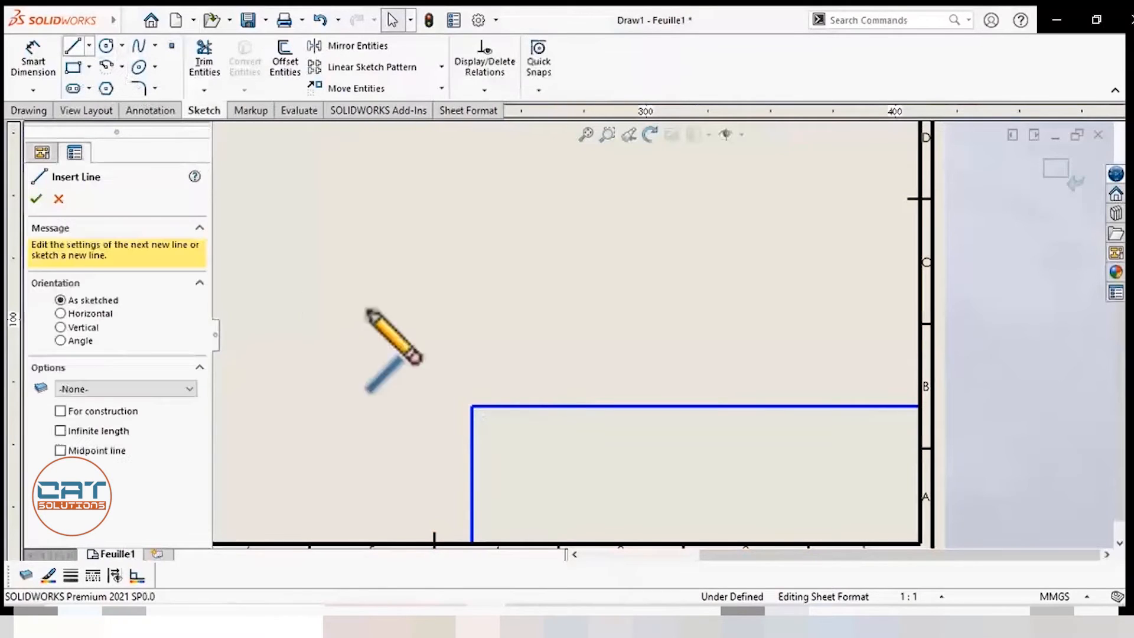
click(471, 456)
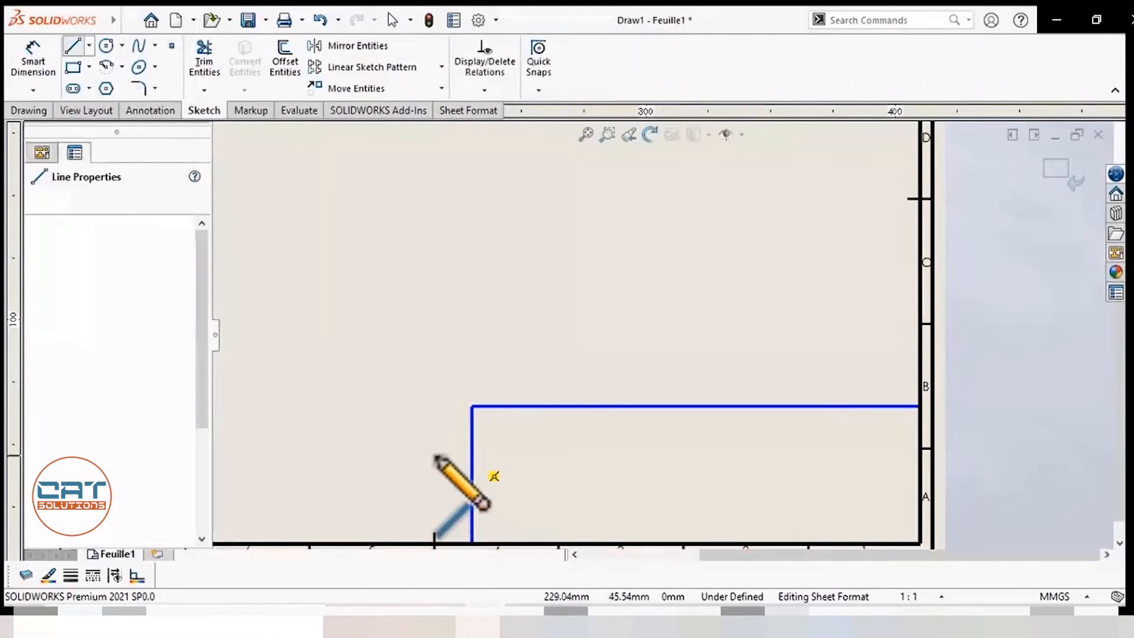
click(355, 456)
click(355, 543)
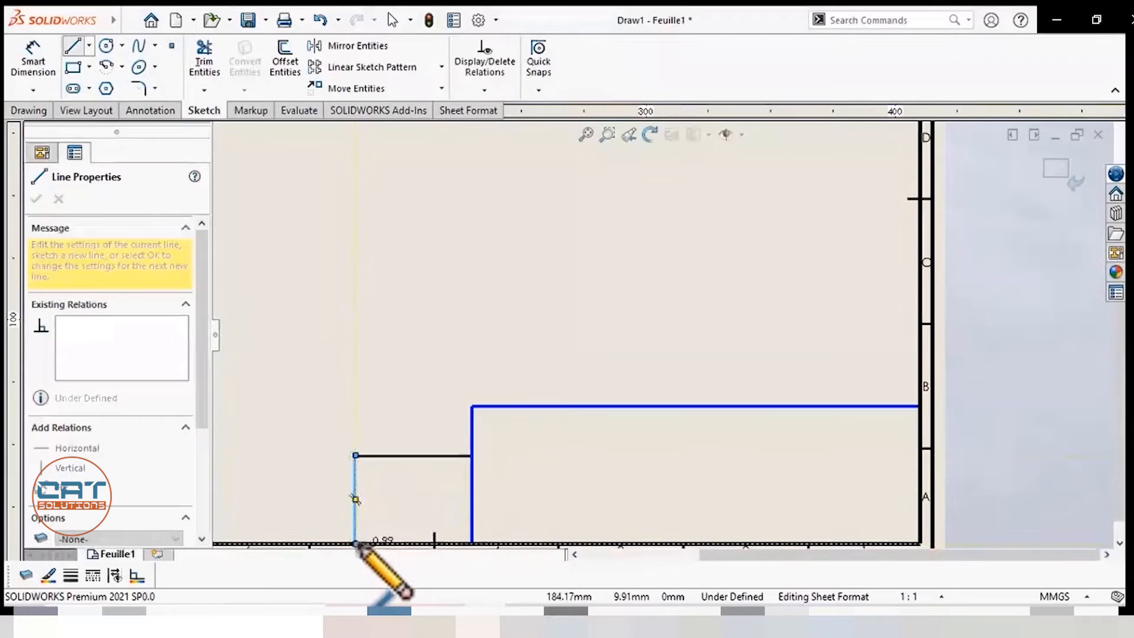
key(Escape)
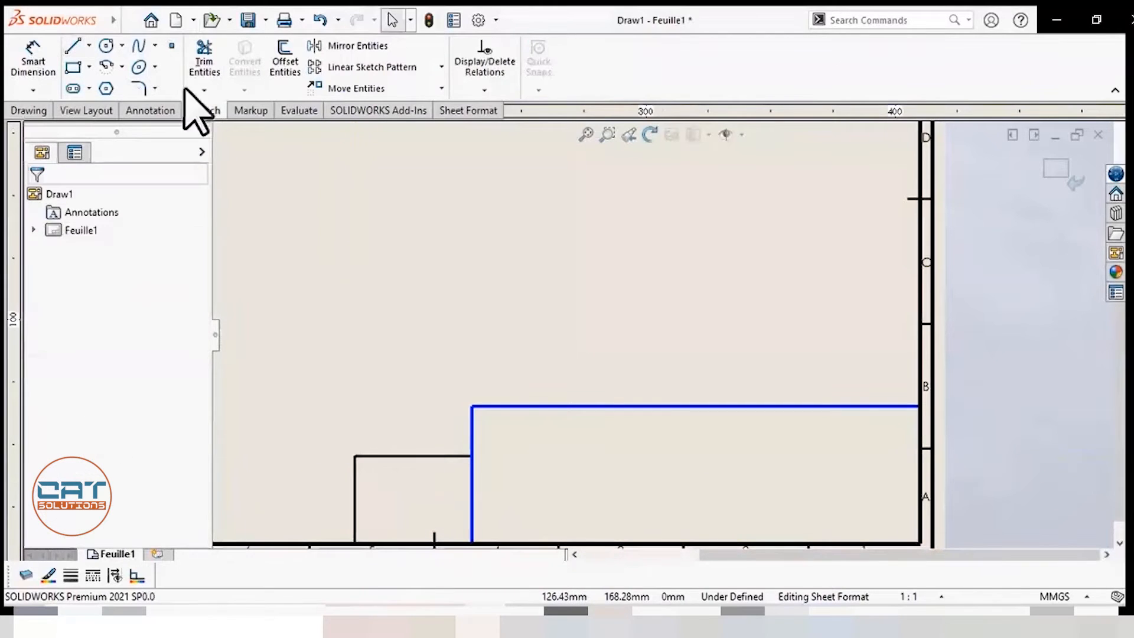
Step: Sketch a horizontal line across the title block from its left edge to the right sheet frame
key(l)
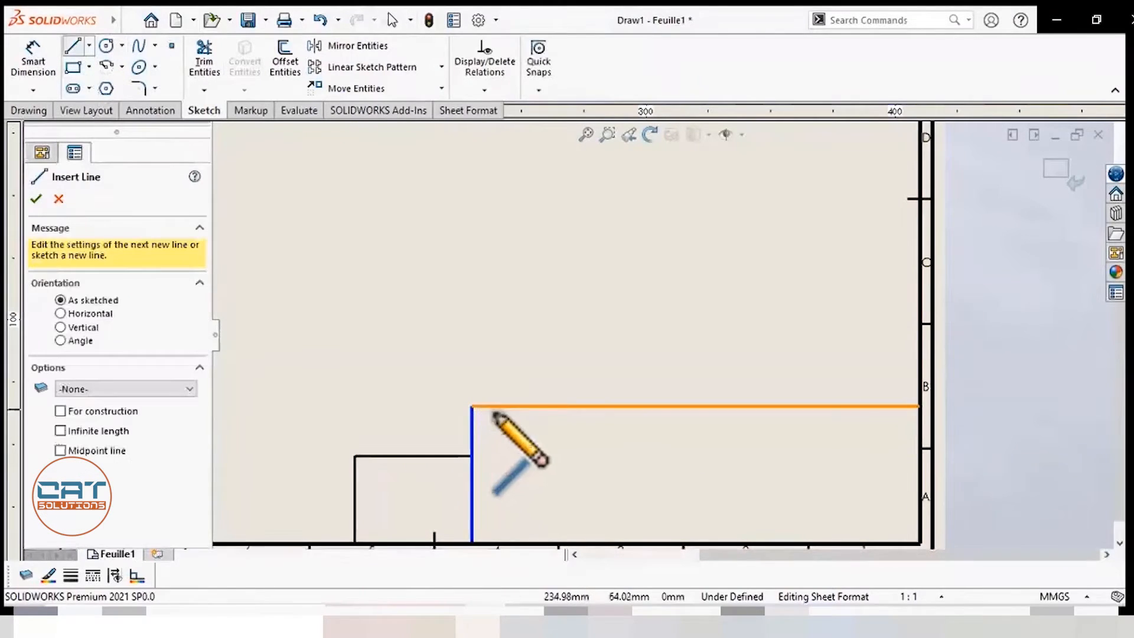
click(472, 462)
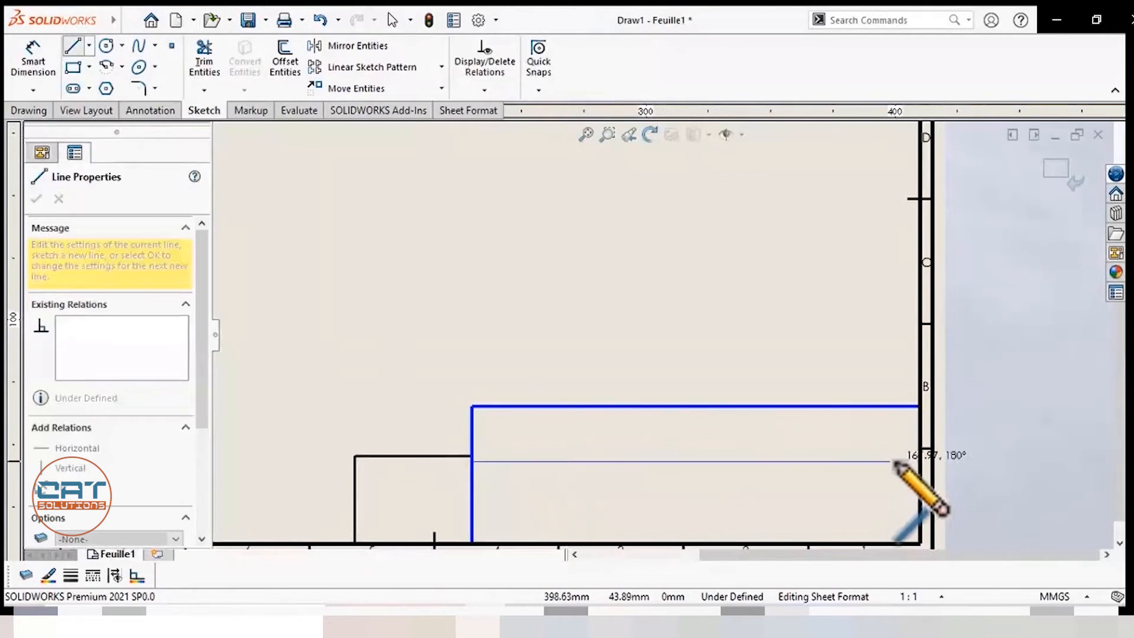
click(920, 462)
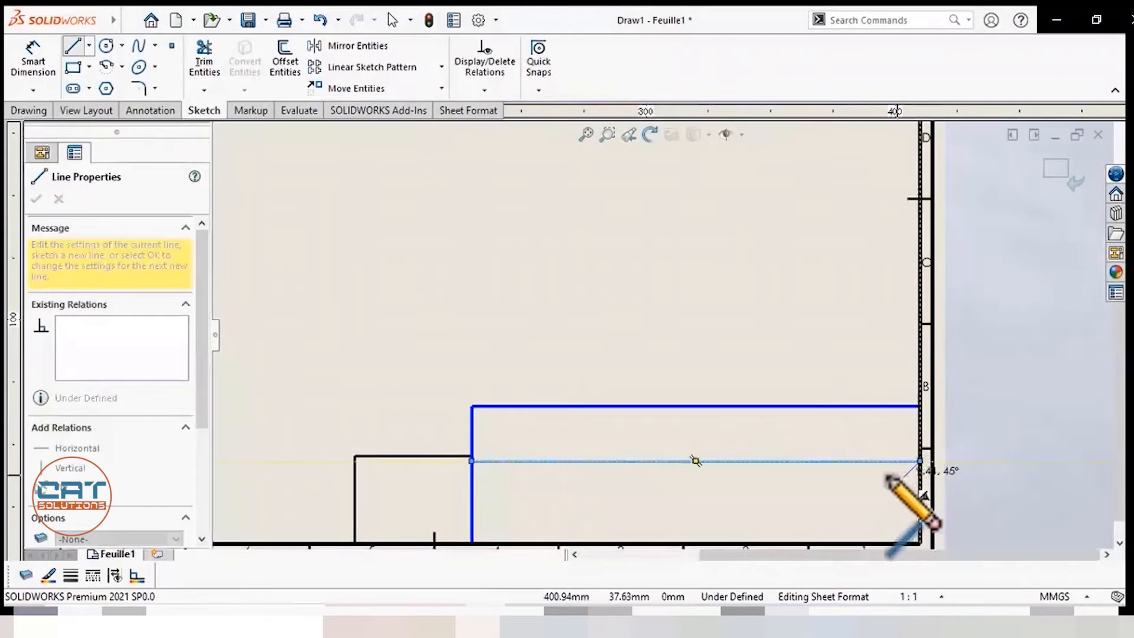
key(Escape)
click(664, 456)
drag(665, 448, 694, 454)
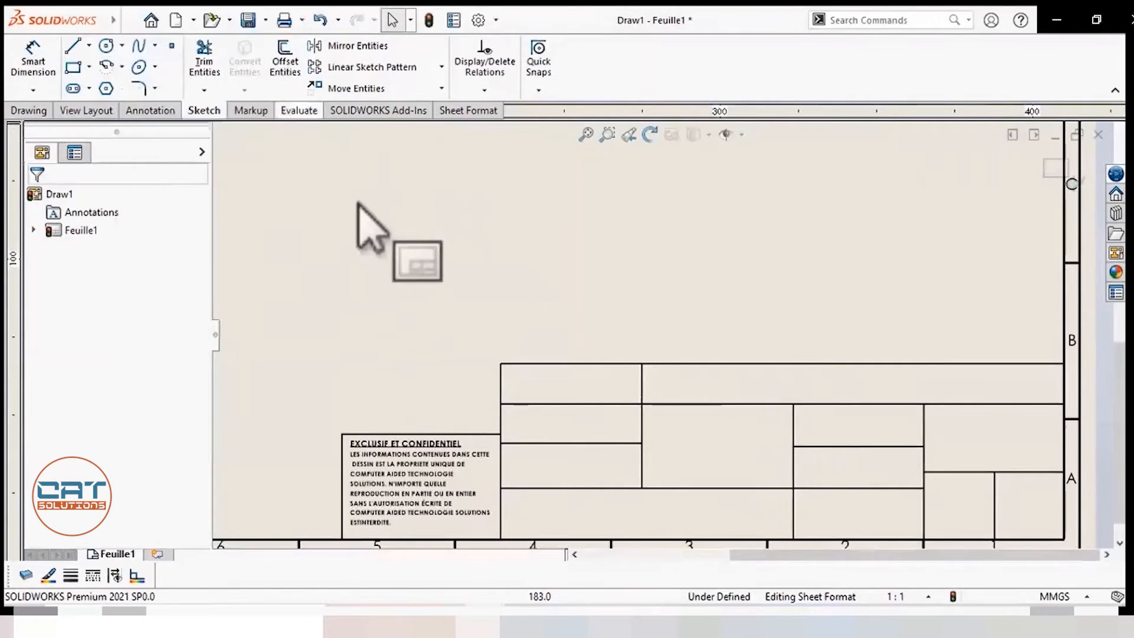
Step: Place a note reading "Matériau:" in the upper-left cell of the title block
click(155, 111)
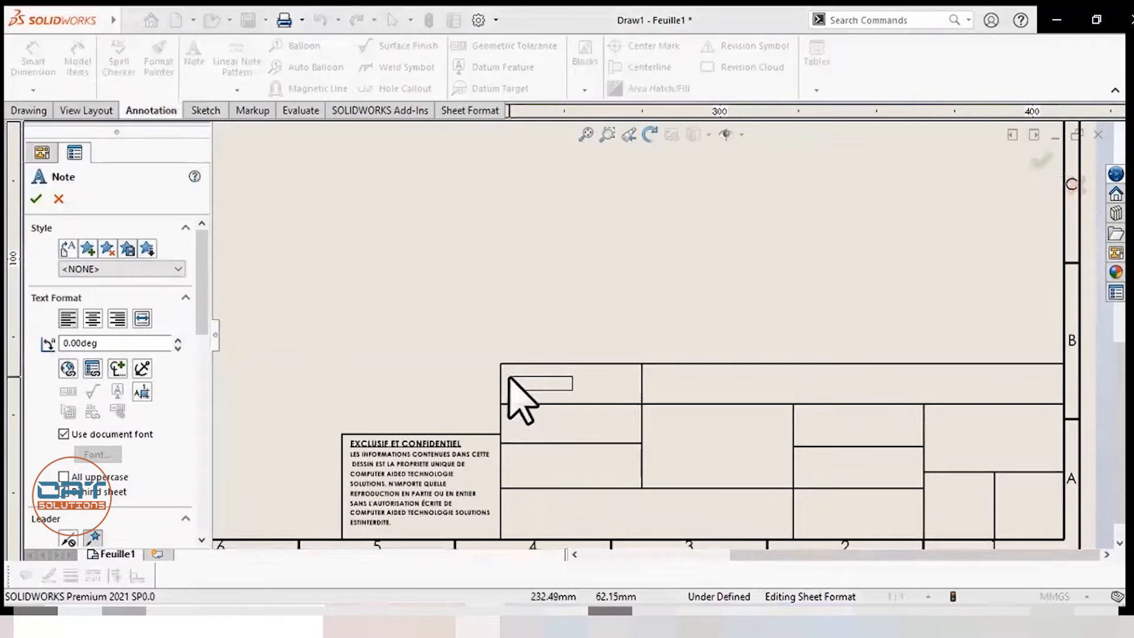
click(506, 378)
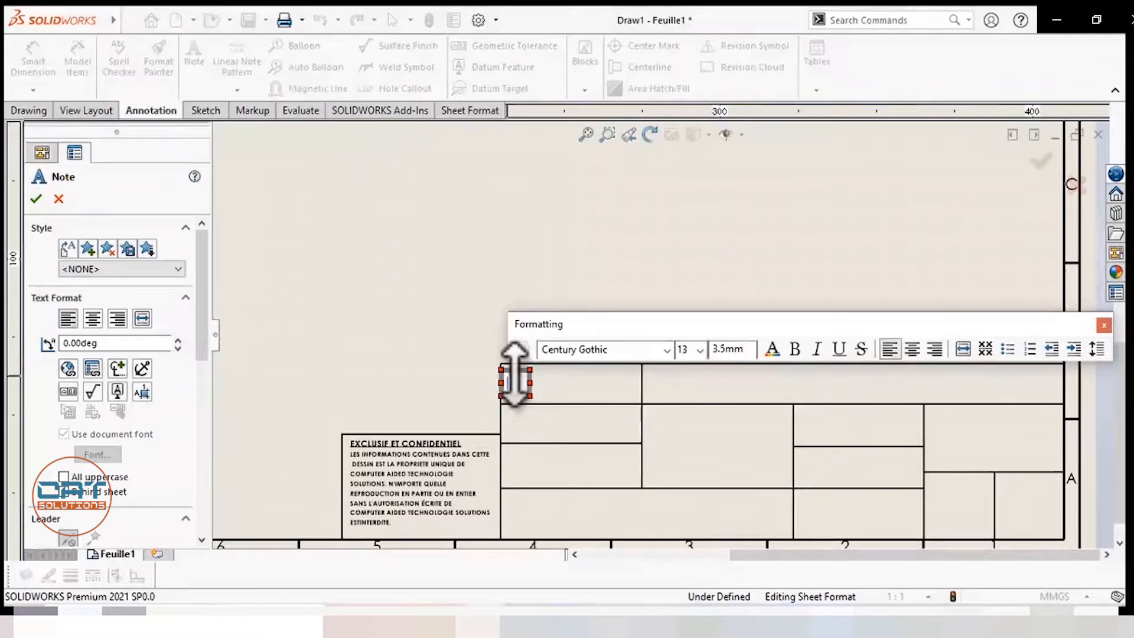
text(Matériay)
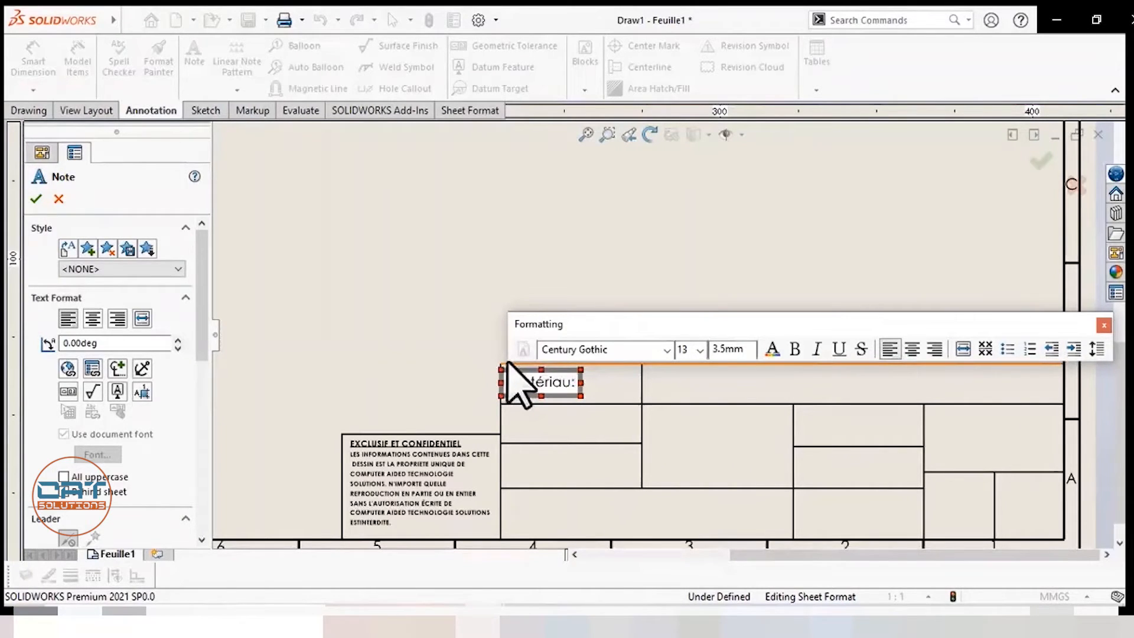
click(354, 304)
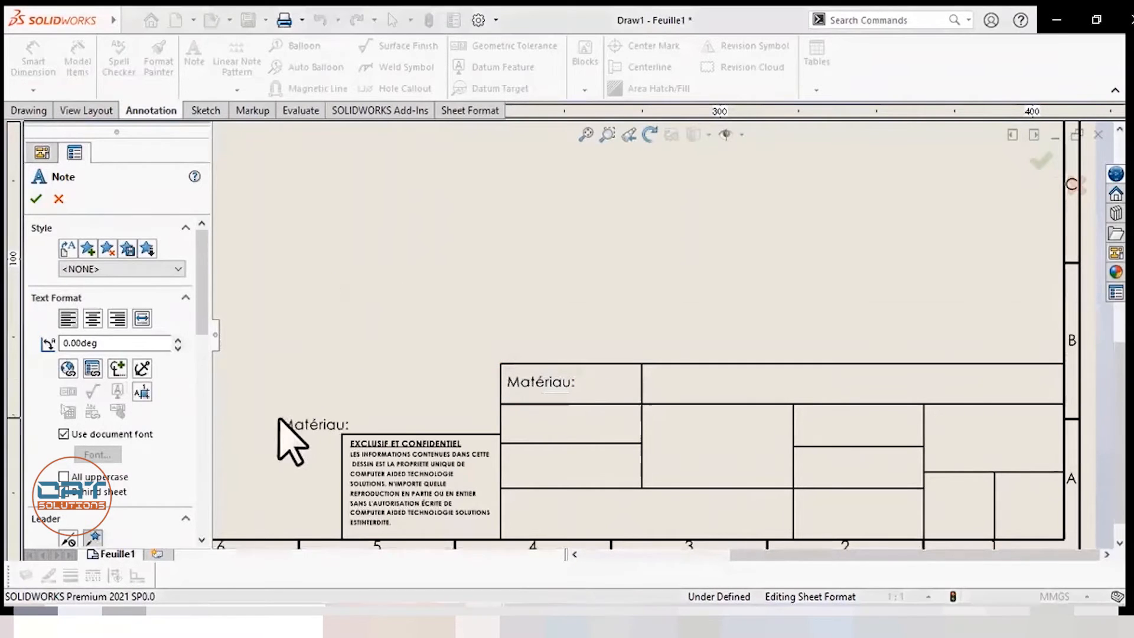
key(Escape)
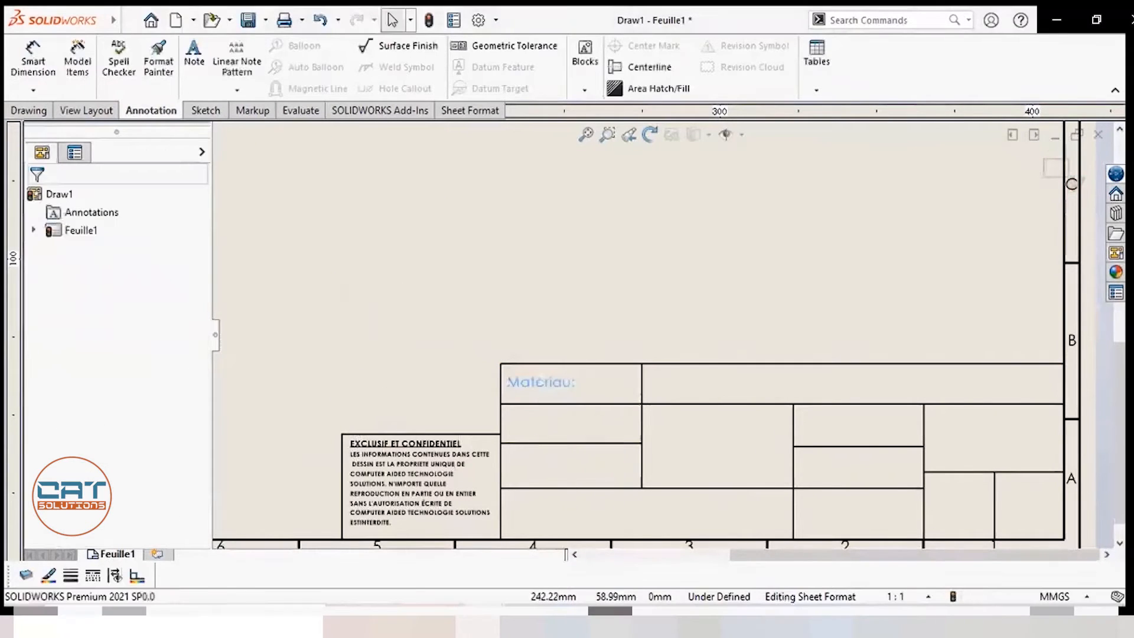
Step: Open the "Matériau:" note's text for editing and browse the available fonts, keeping Century Gothic
double_click(541, 383)
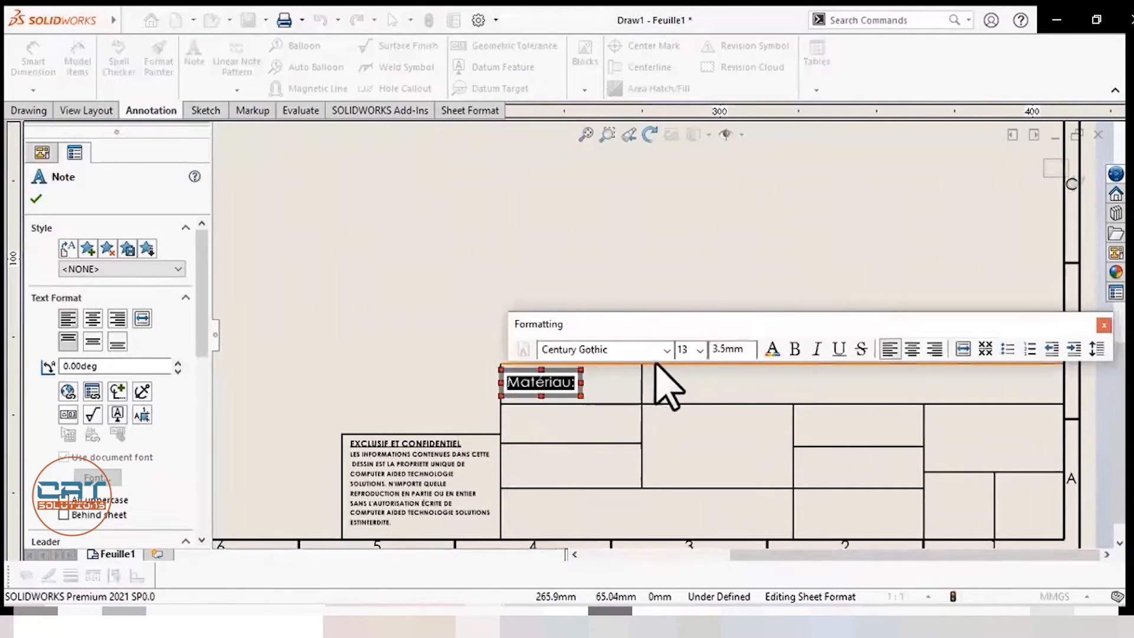
click(666, 350)
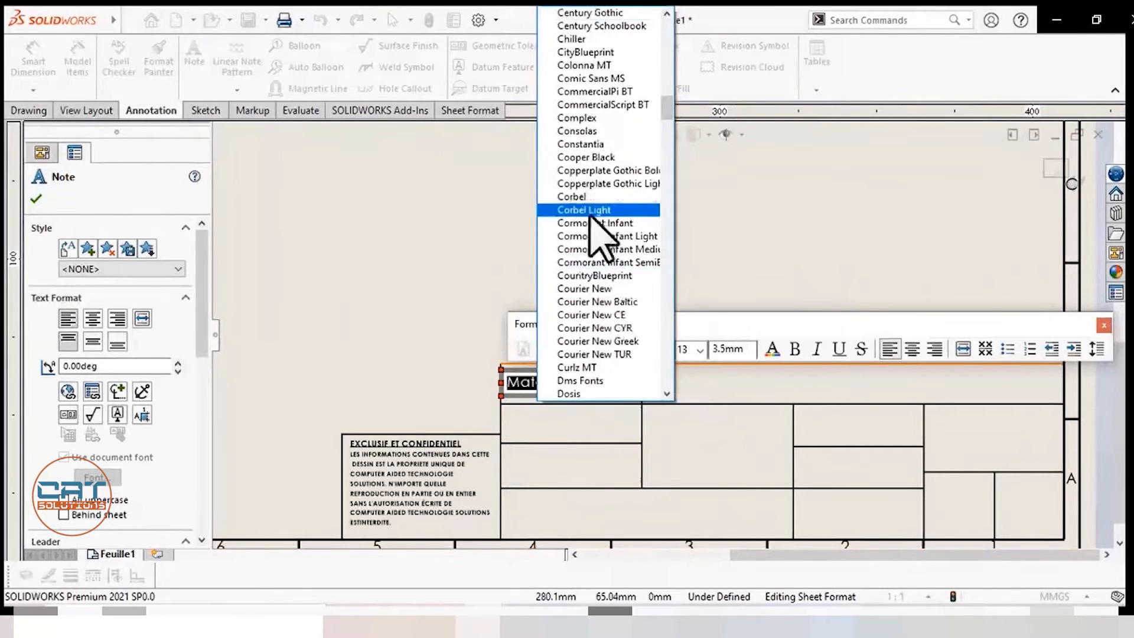
scroll(591, 263, down, 2)
scroll(591, 266, down, 2)
scroll(591, 263, up, 10)
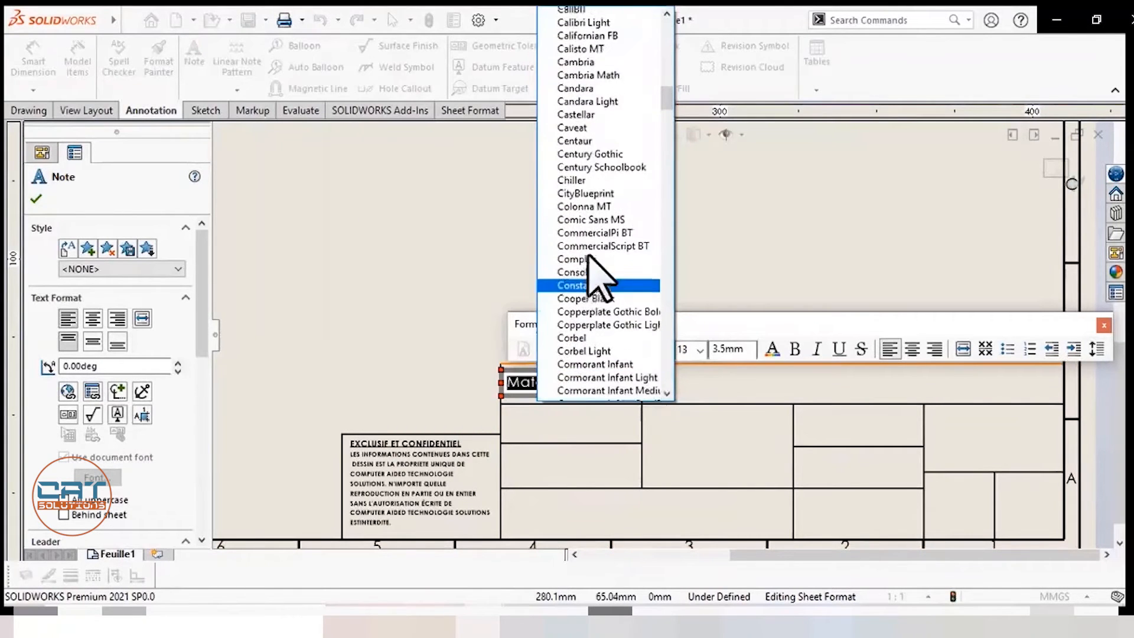
scroll(591, 263, up, 5)
click(481, 317)
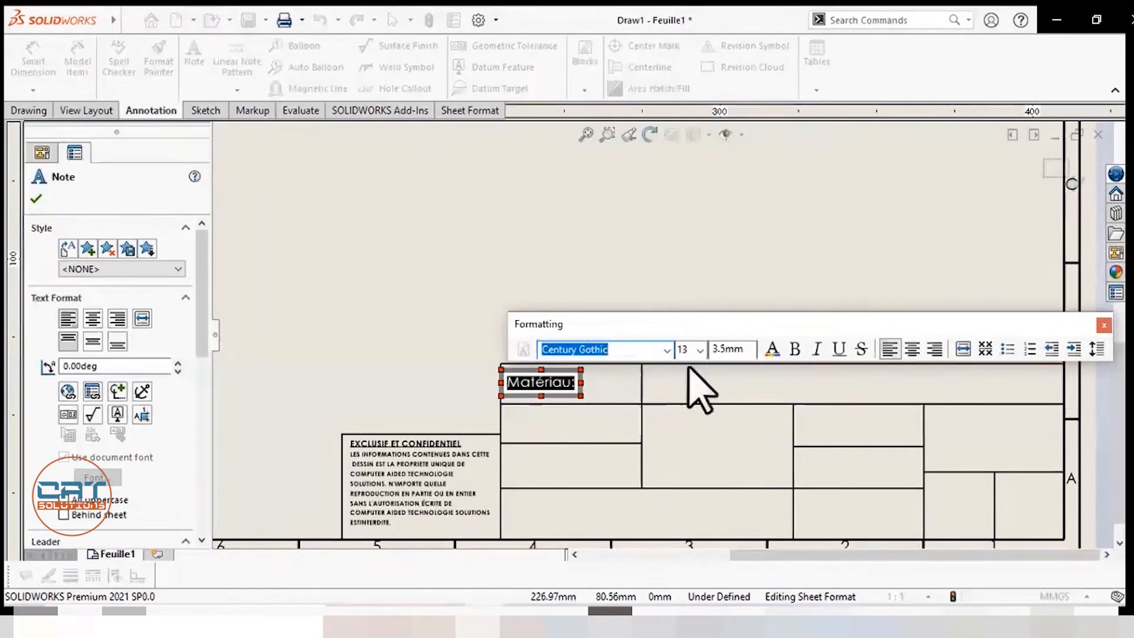
Step: Try text sizes 10 and 14 on the "Matériau:" note, and set its size to 12
click(701, 351)
click(688, 391)
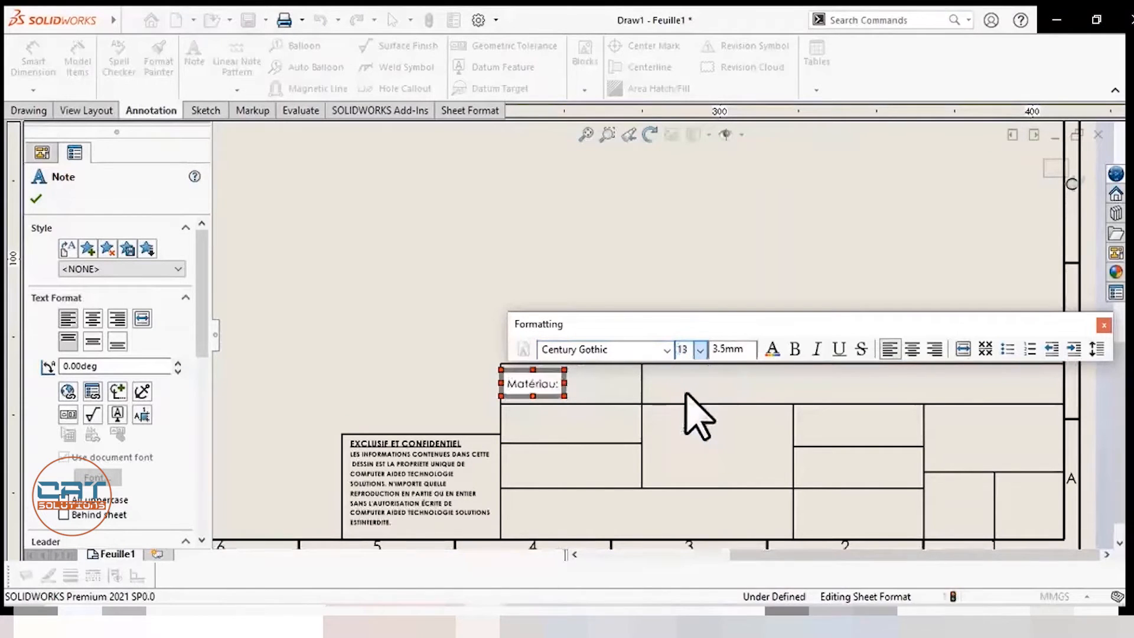
click(701, 350)
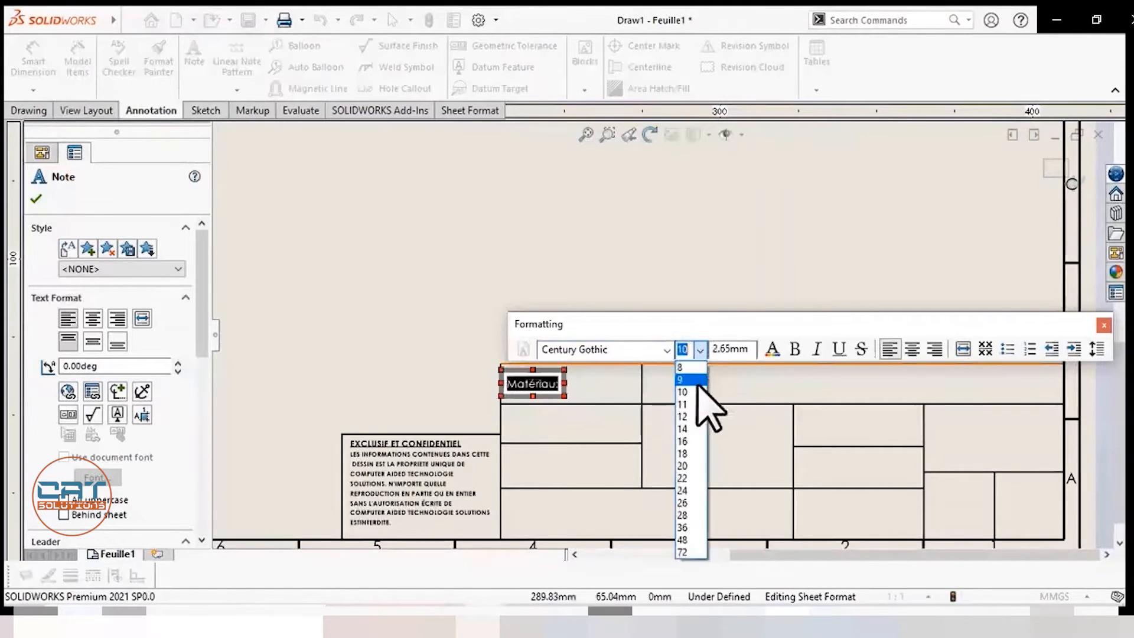
click(685, 429)
click(701, 351)
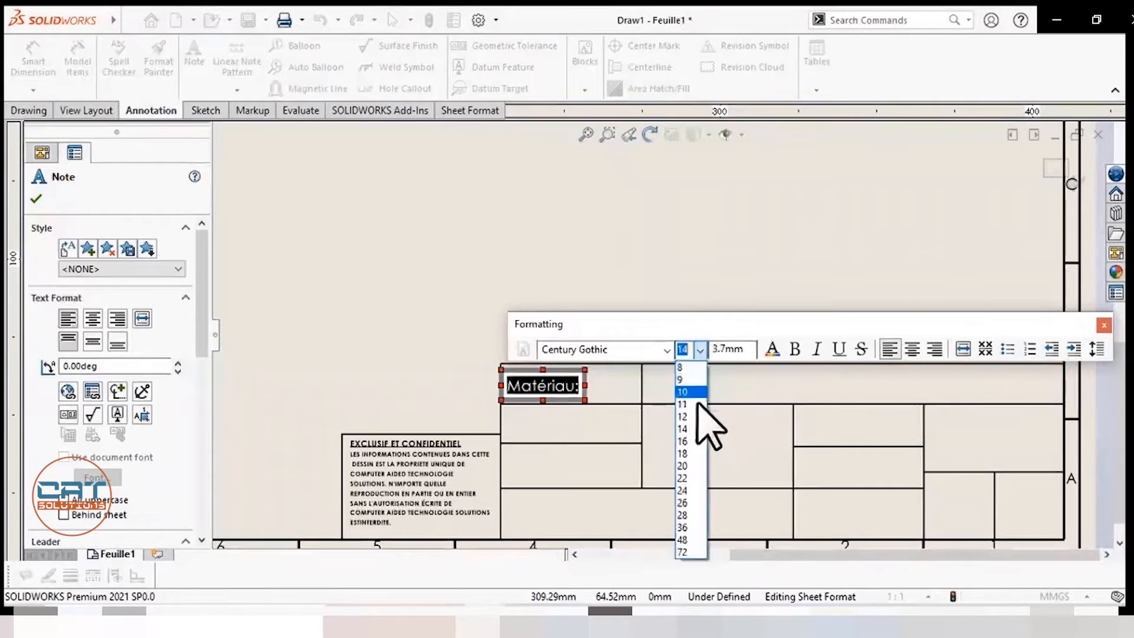
click(686, 417)
Step: Make the "Matériau:" text bold, try right and center alignment, and set it to left-aligned
click(797, 351)
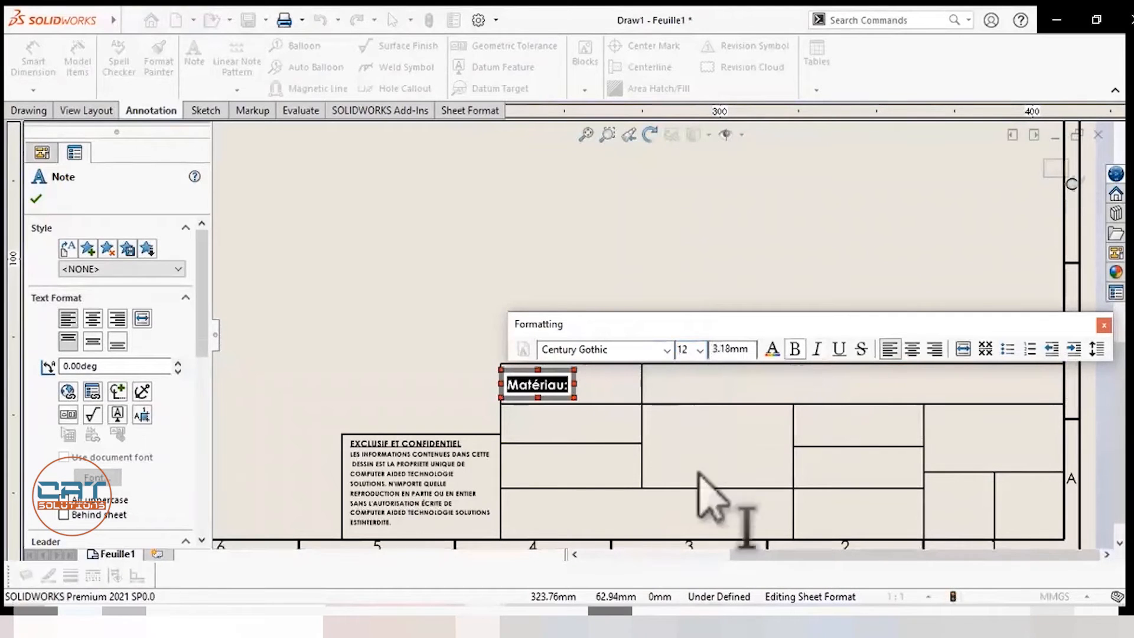
click(933, 349)
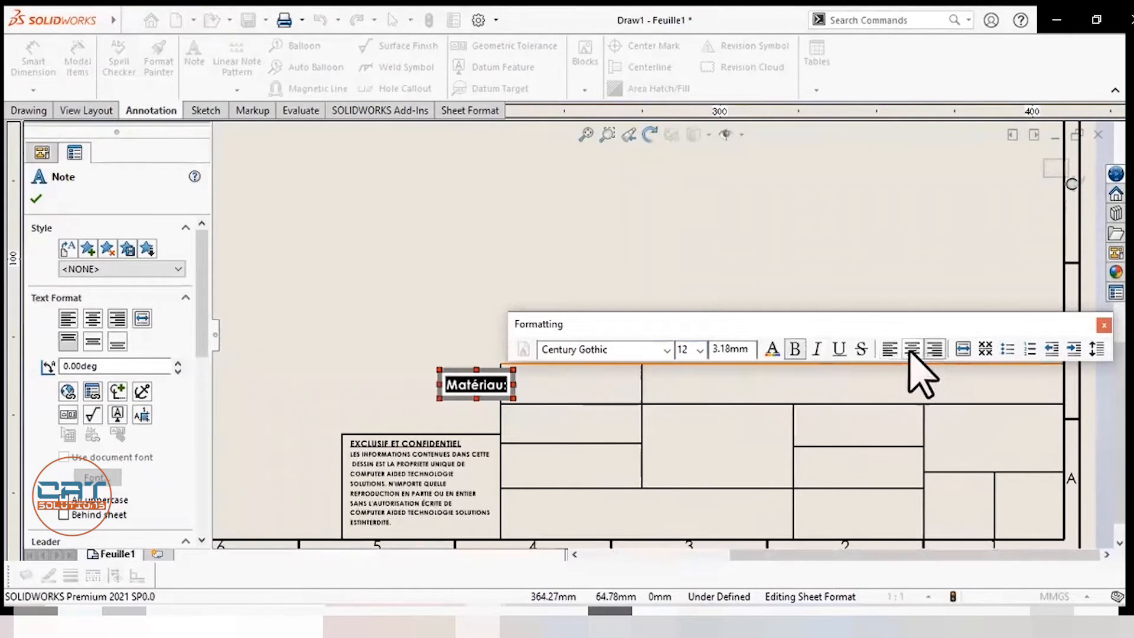
click(911, 349)
click(889, 349)
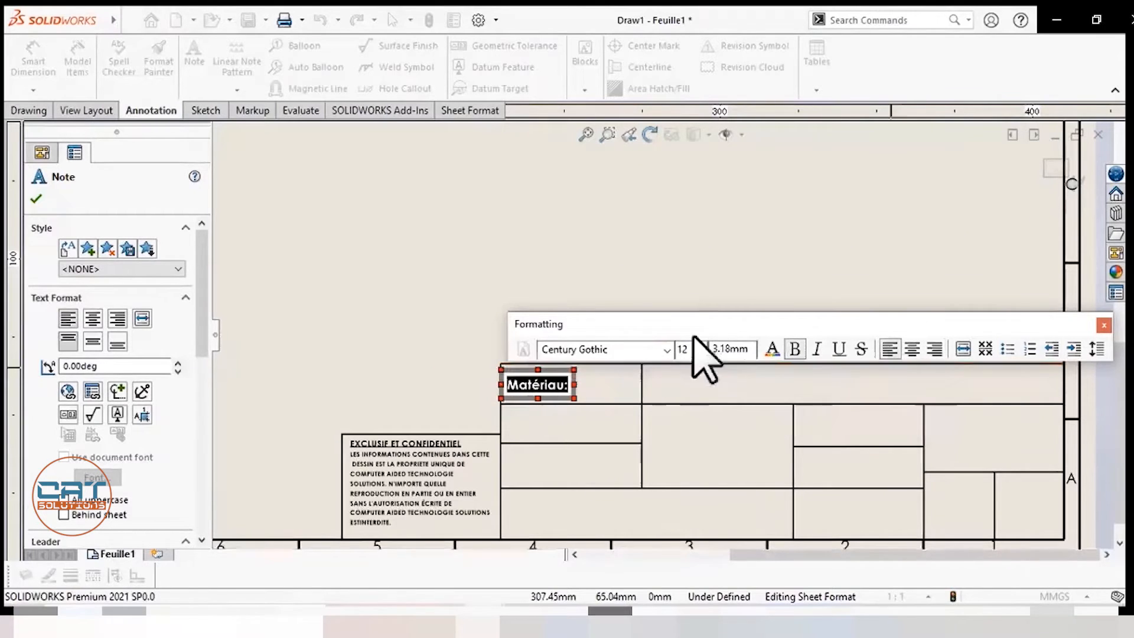
click(624, 243)
Step: Copy the bold "Matériau:" note and paste the duplicate into the cell directly below it
click(553, 391)
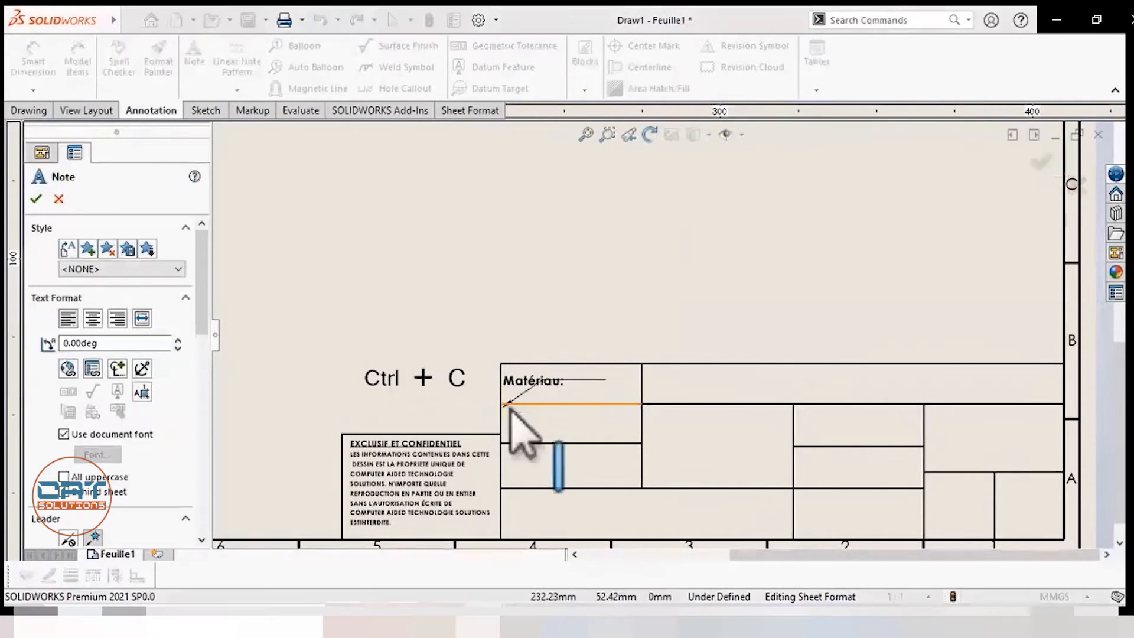
key(Escape)
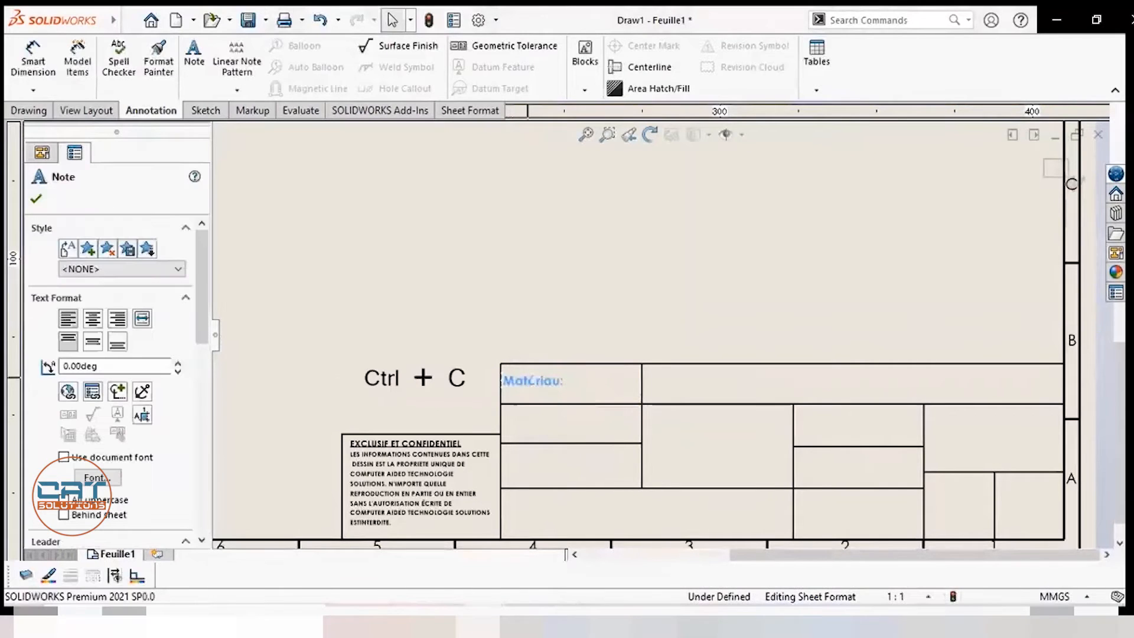
key(ctrl+v)
click(518, 418)
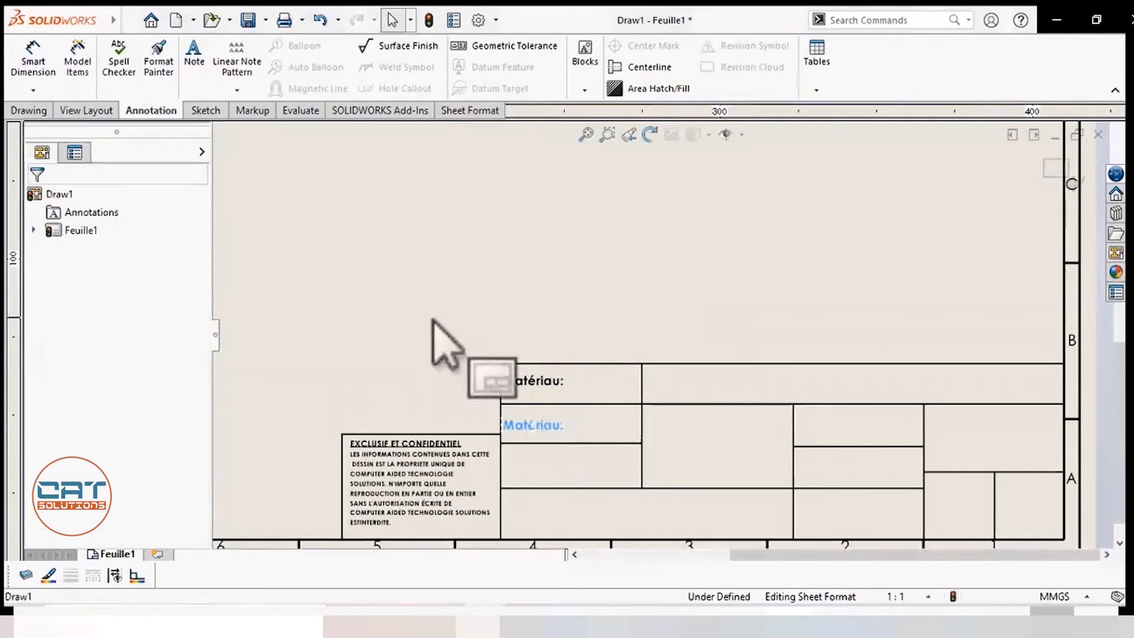
Step: Replace the text of the duplicated "Matériau:" note in the second cell with "Echélle:"
double_click(503, 425)
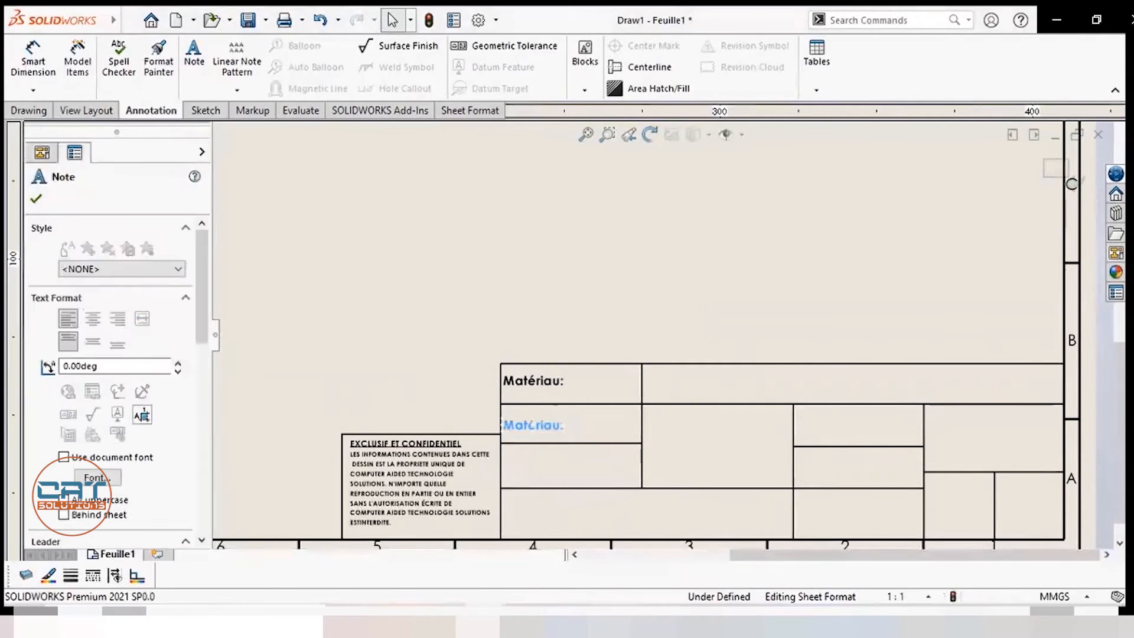
key(Delete)
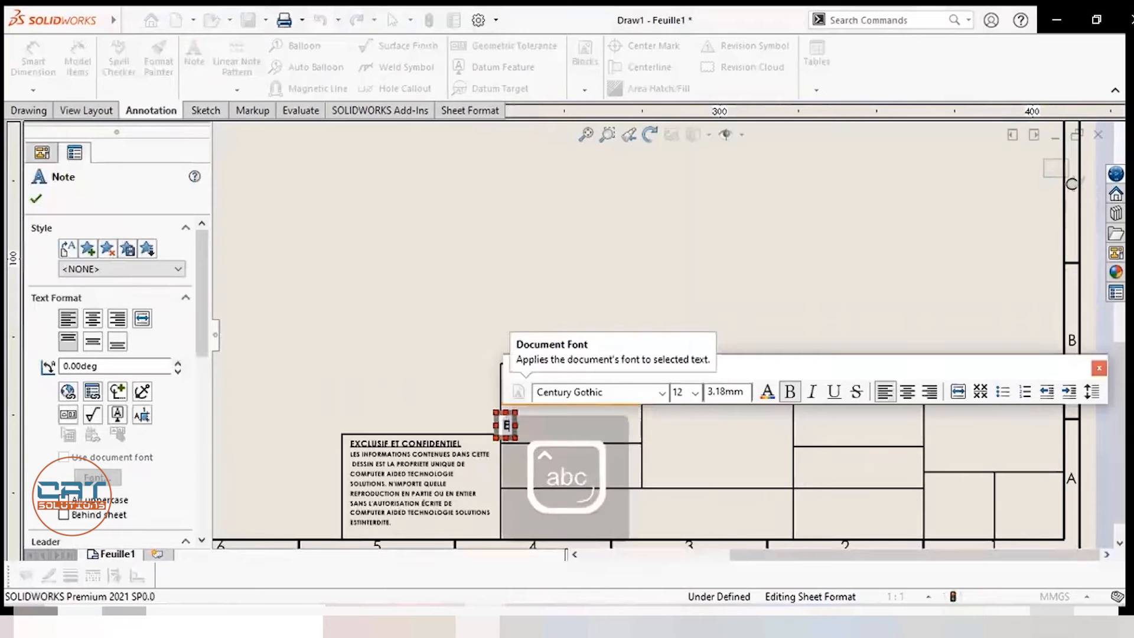
text(Eche)
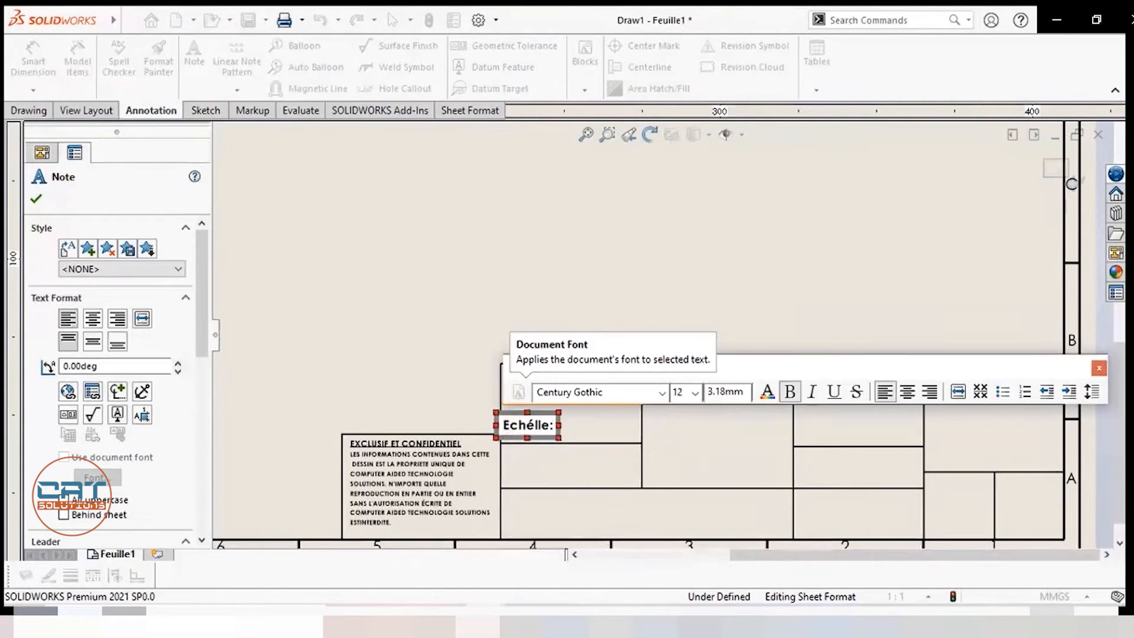
click(532, 349)
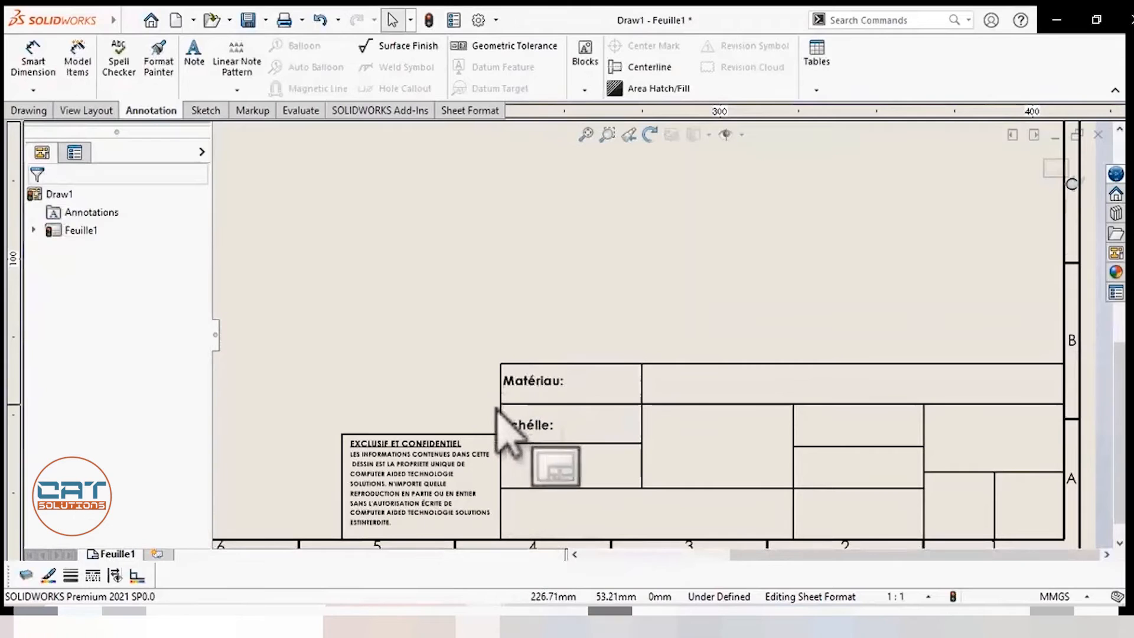
Step: Copy the "Echélle:" note and paste the duplicate into the cell directly below it
double_click(510, 424)
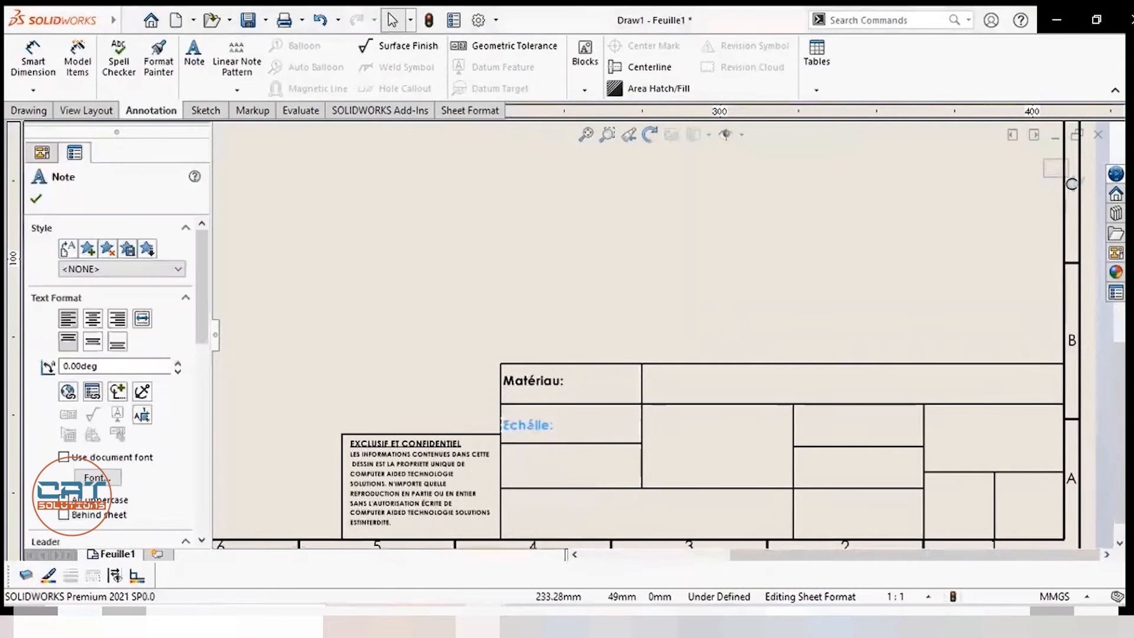
click(523, 459)
text(Echélle:)
drag(531, 464, 518, 463)
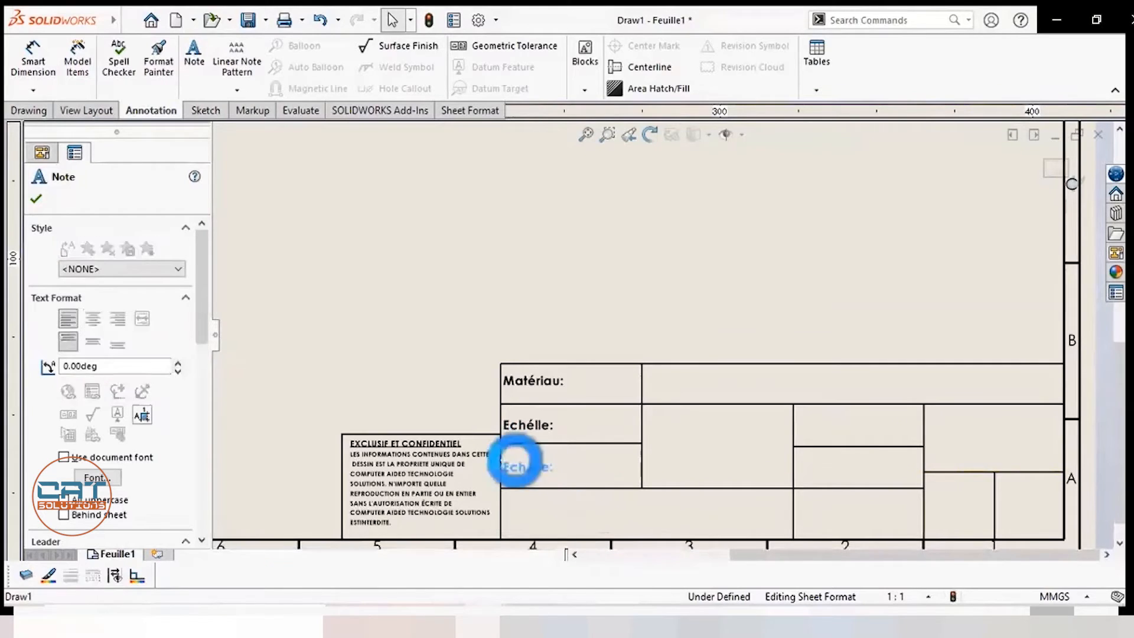
Step: Replace the text of the duplicated "Echélle:" note in the third cell with "Commentaires:"
double_click(518, 463)
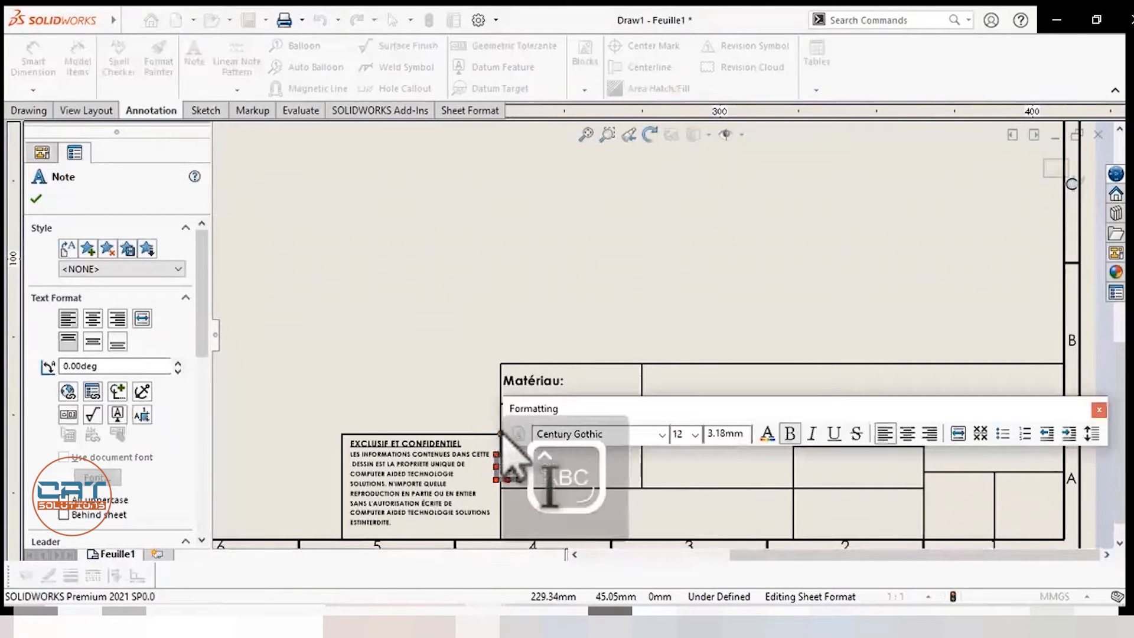
text(Comm)
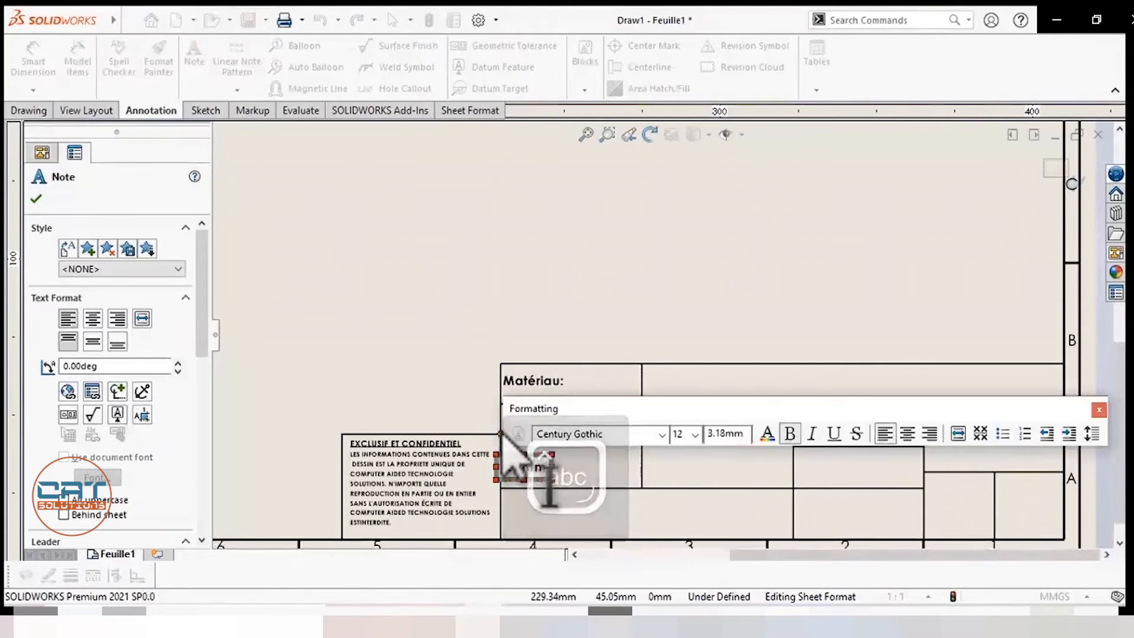
text(entaires:)
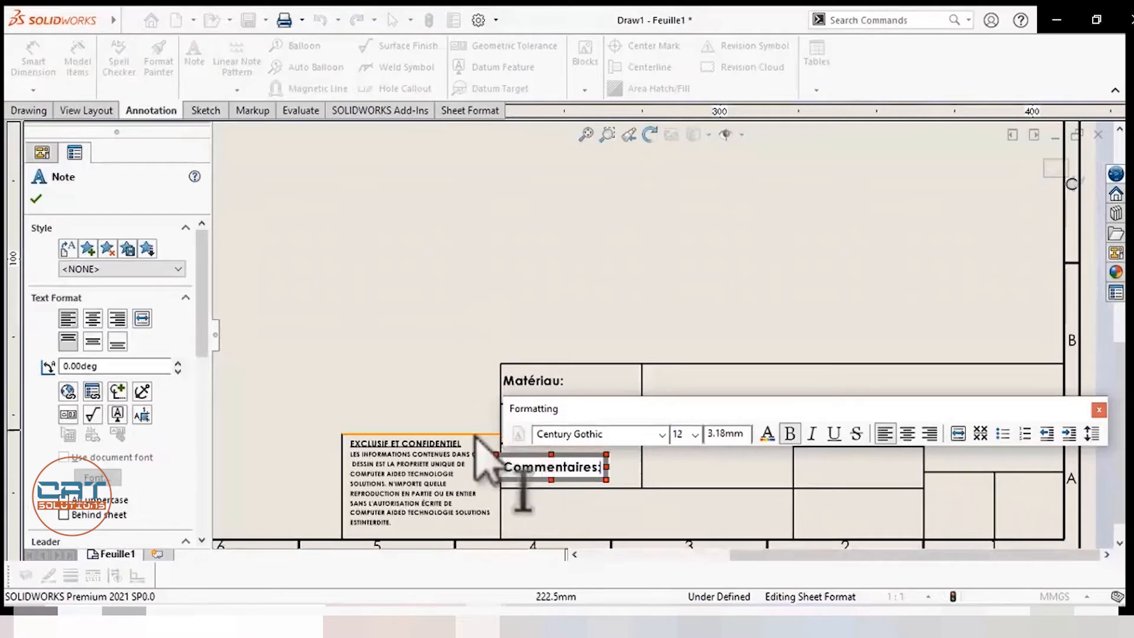
click(589, 392)
key(Escape)
scroll(485, 301, up, 5)
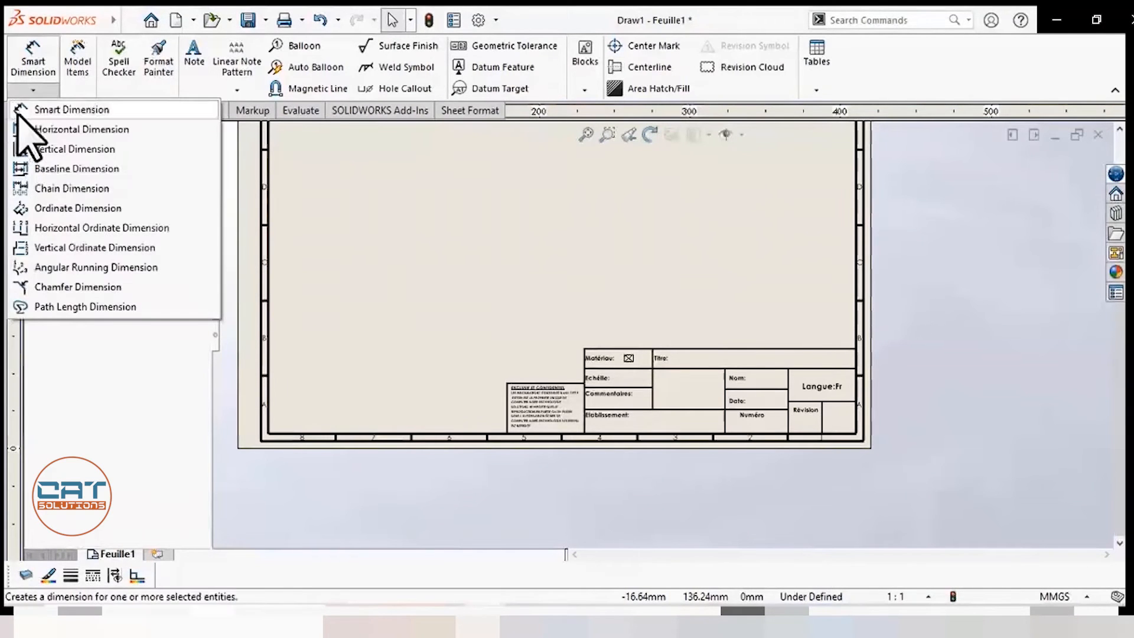
Step: Insert a trimetric Model View of the part "model view 1" on the sheet above the title block
click(40, 111)
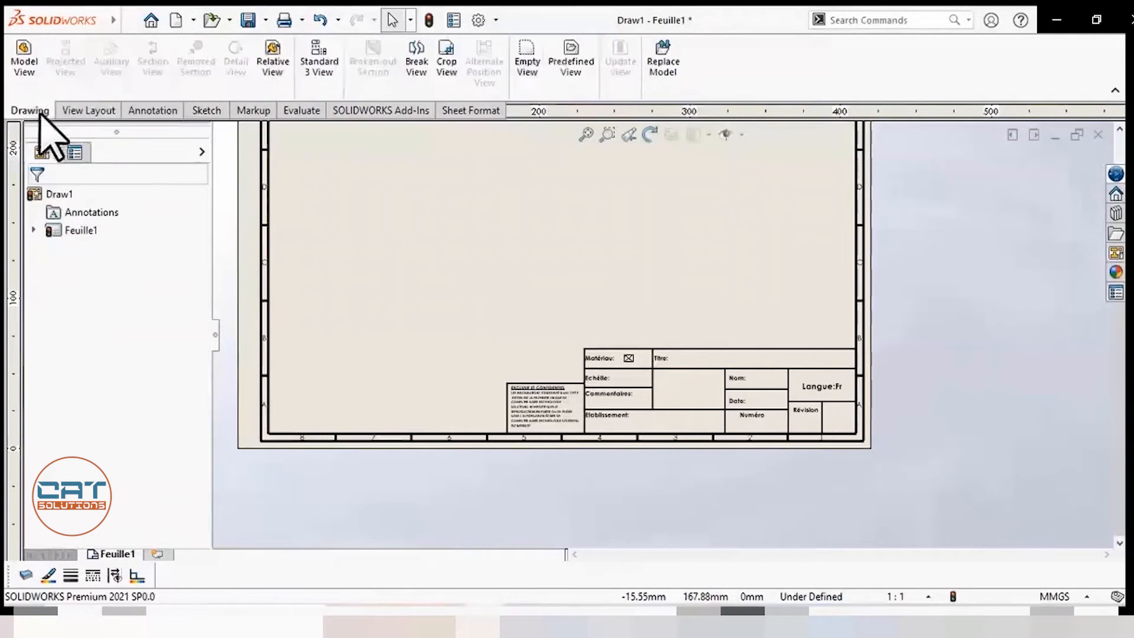
click(24, 59)
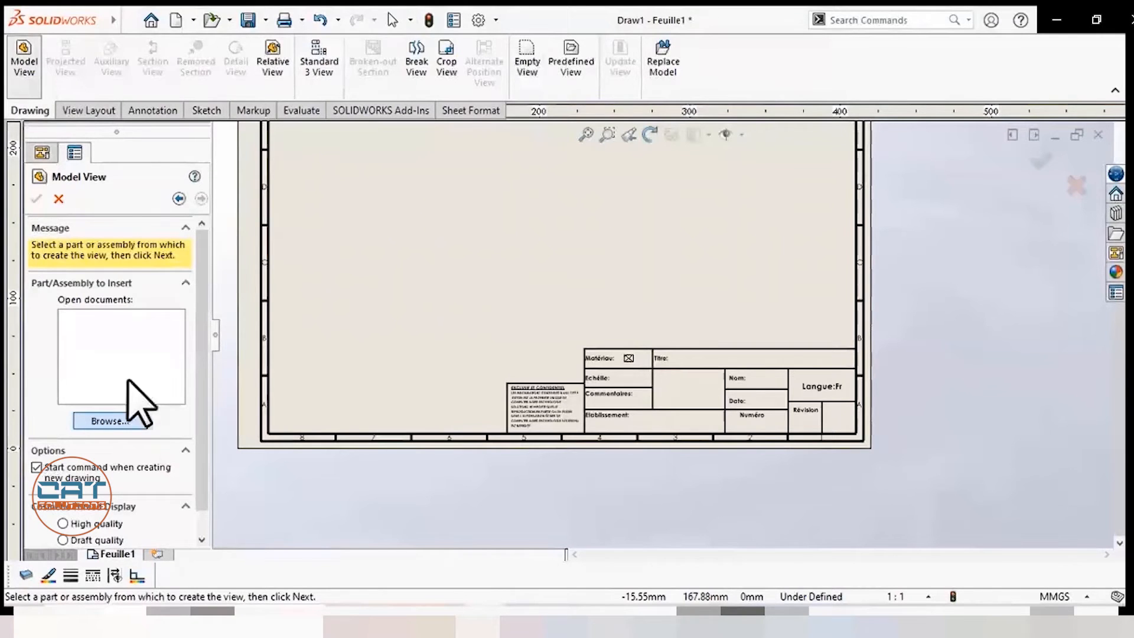
click(128, 413)
double_click(496, 218)
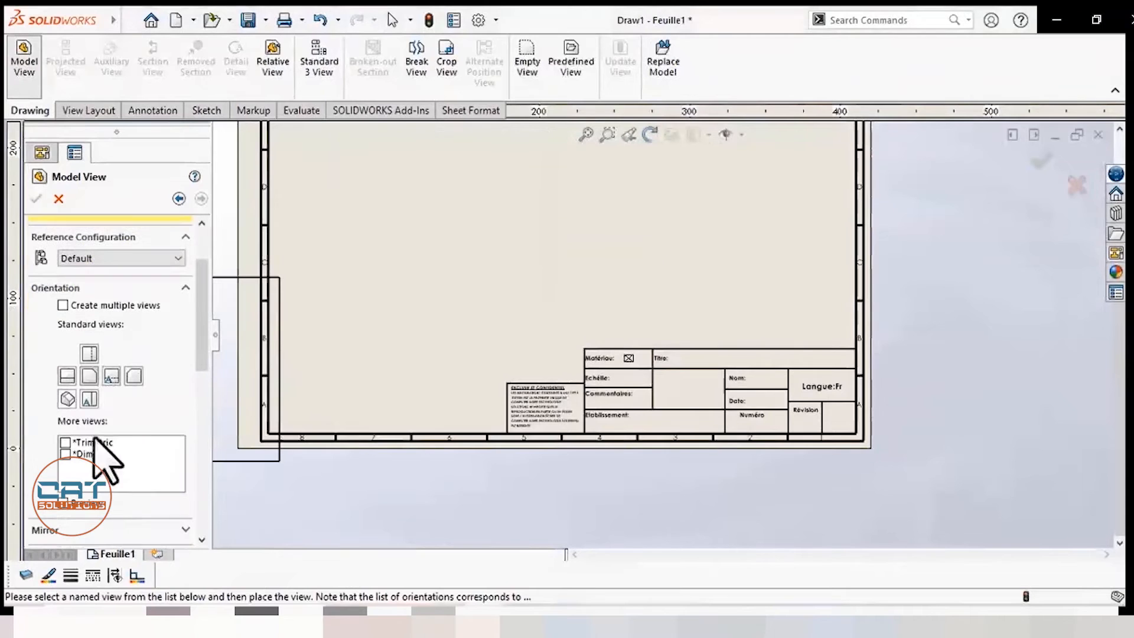
click(505, 236)
scroll(456, 269, up, 2)
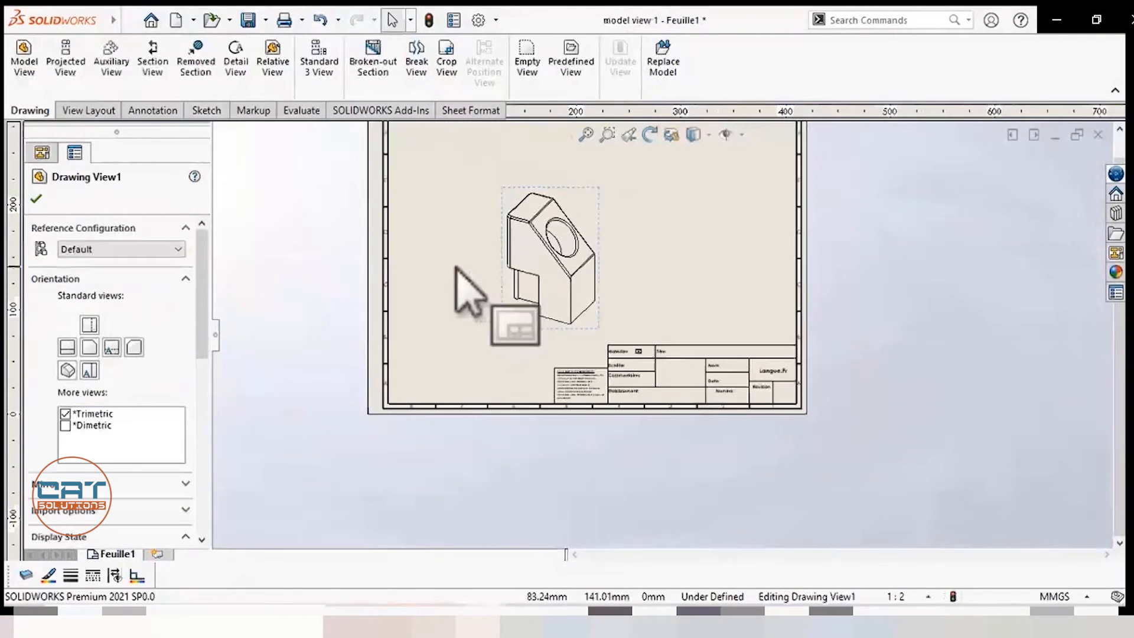
Step: Set the trimetric drawing view's display style to Shaded With Edges and accept the view settings
scroll(146, 496, down, 2)
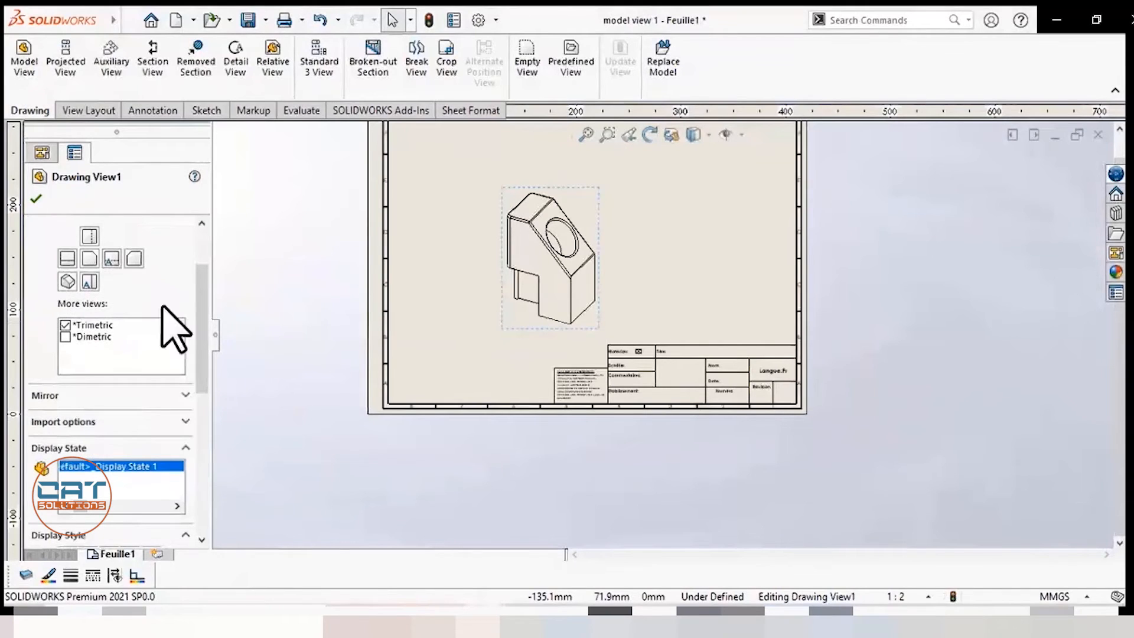
scroll(208, 319, down, 3)
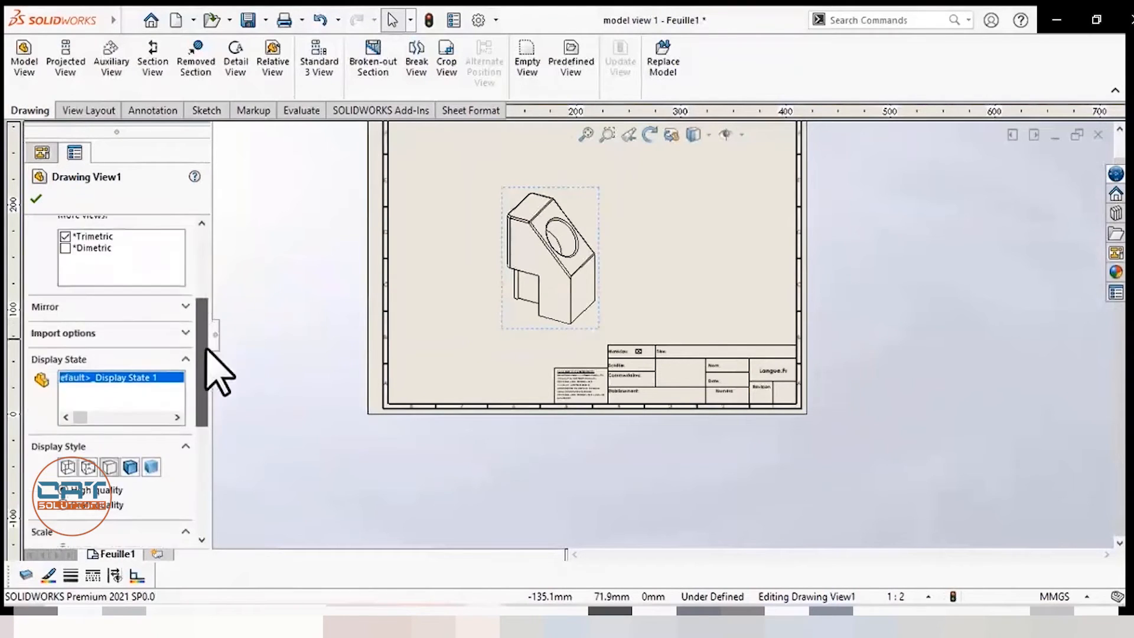
click(131, 349)
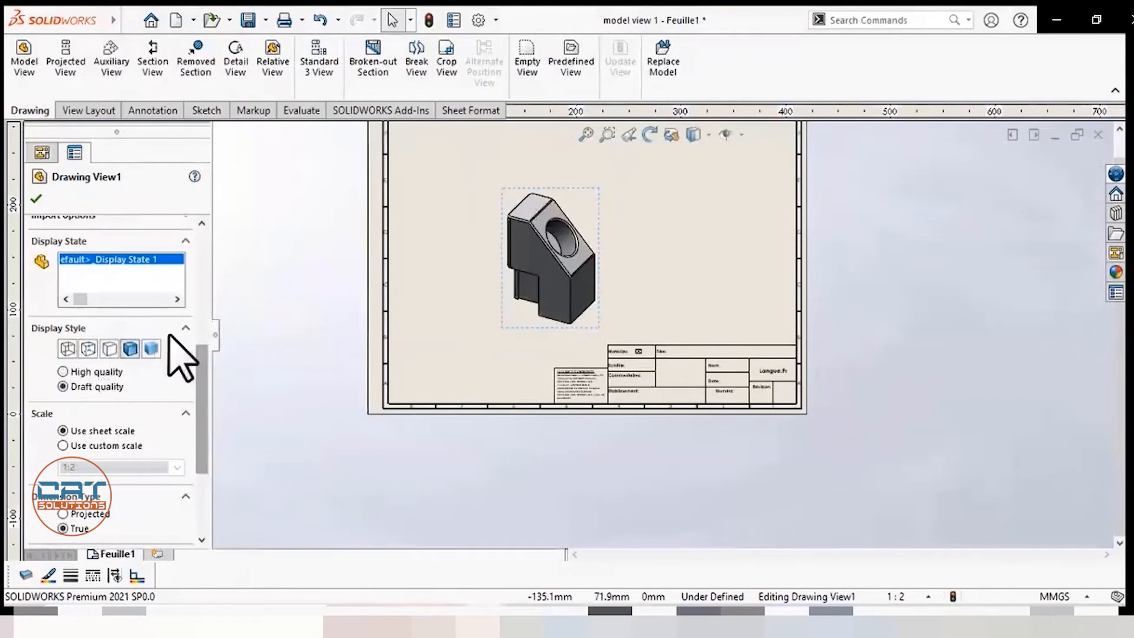
scroll(552, 277, up, 2)
scroll(556, 278, down, 2)
click(35, 199)
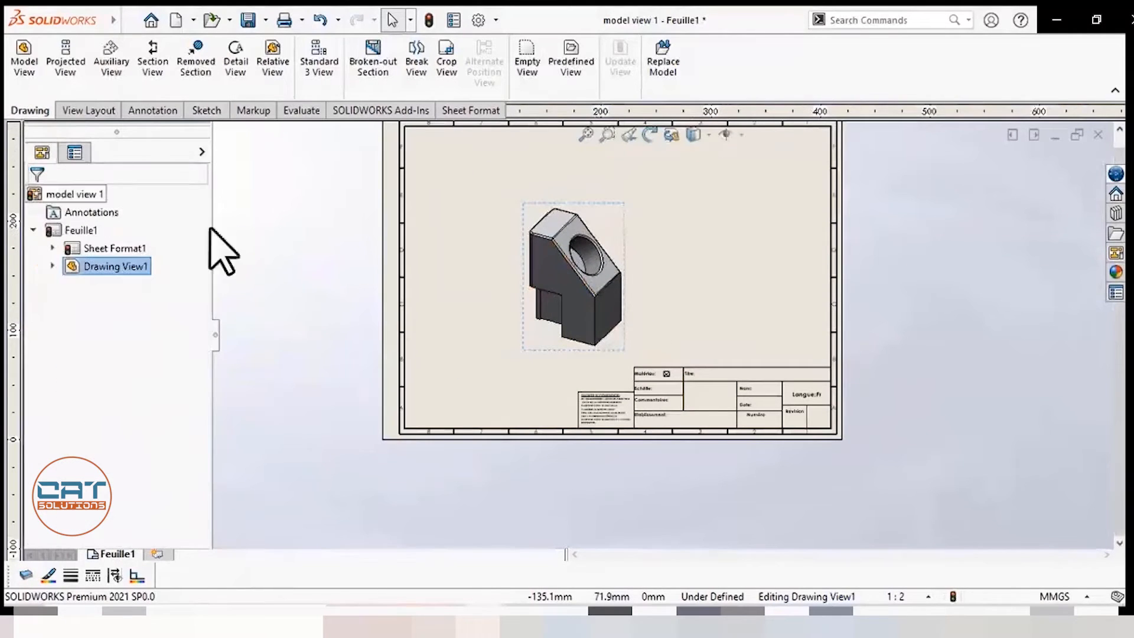
Step: Open the part from its drawing view and view its custom file properties
click(597, 302)
right_click(560, 276)
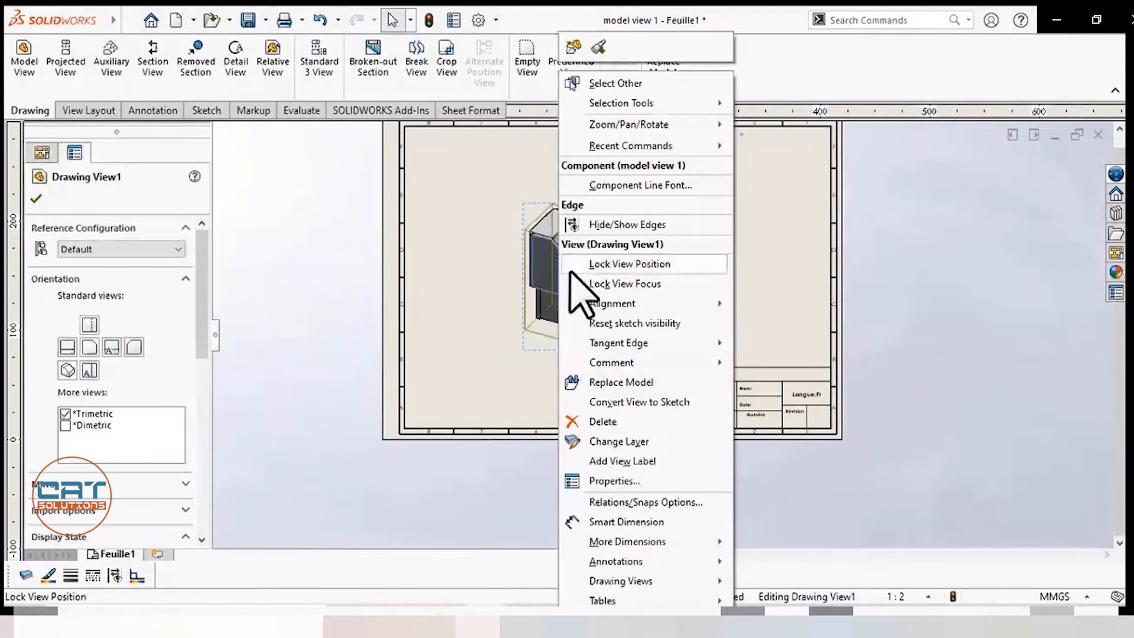
click(598, 47)
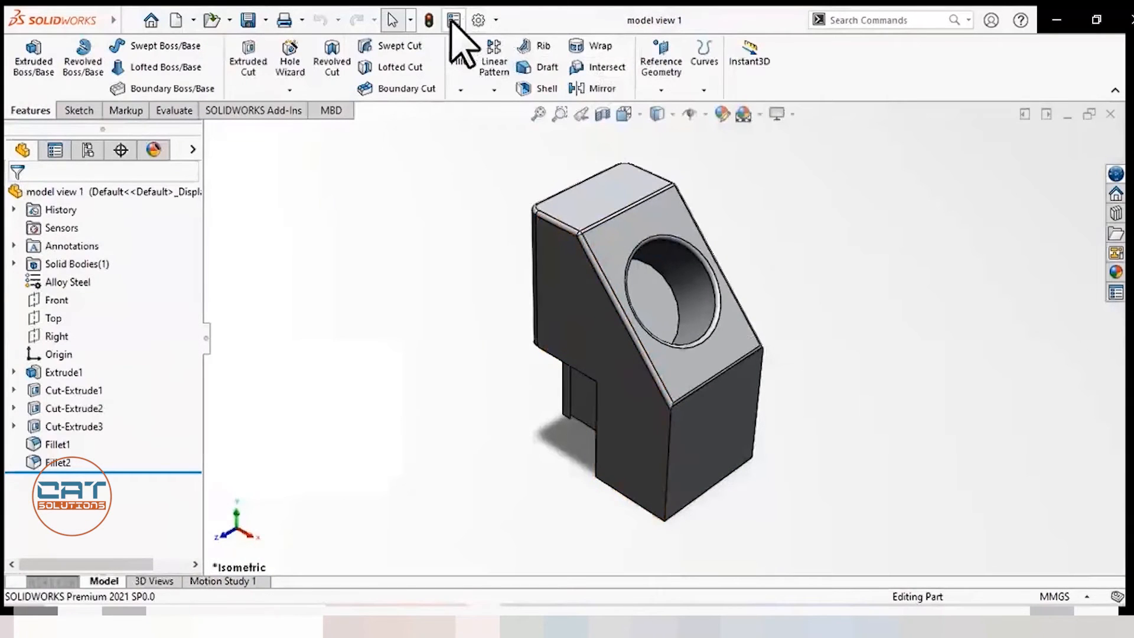
click(453, 20)
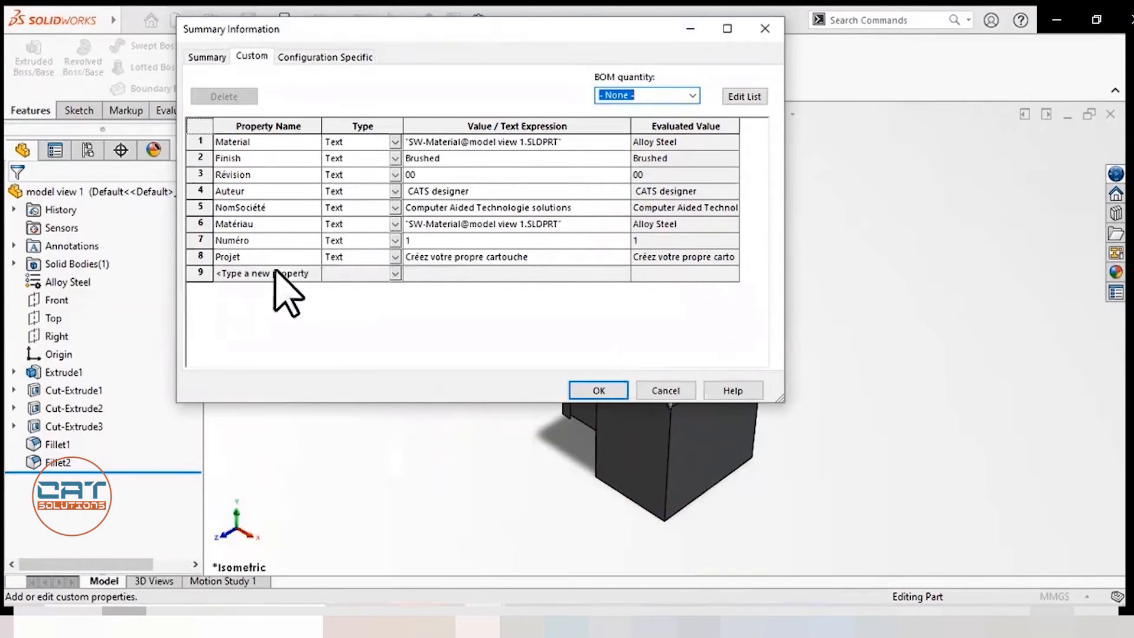
Step: Add a custom property Masse to the part with the value "SW-Mass@model view 1.SLDPRT"
click(233, 273)
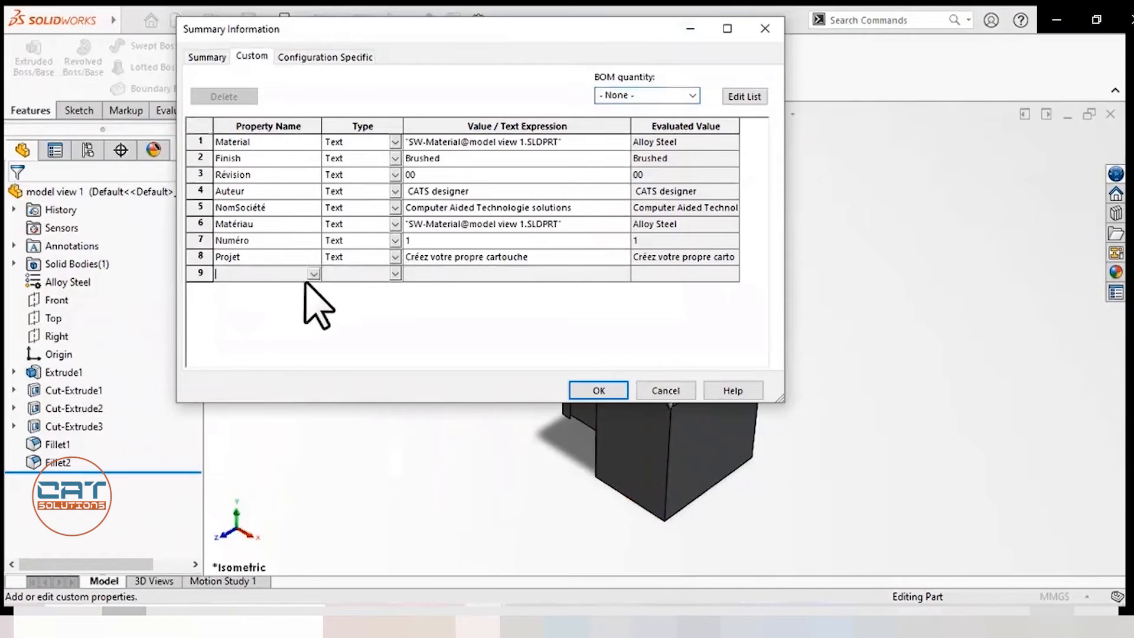
click(313, 273)
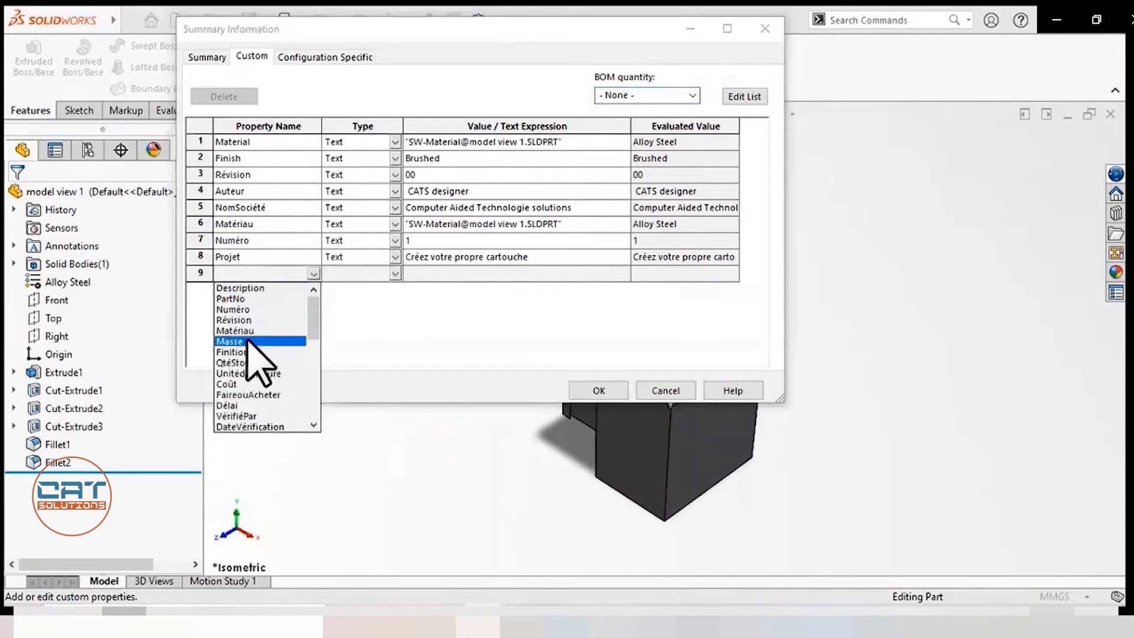
click(247, 342)
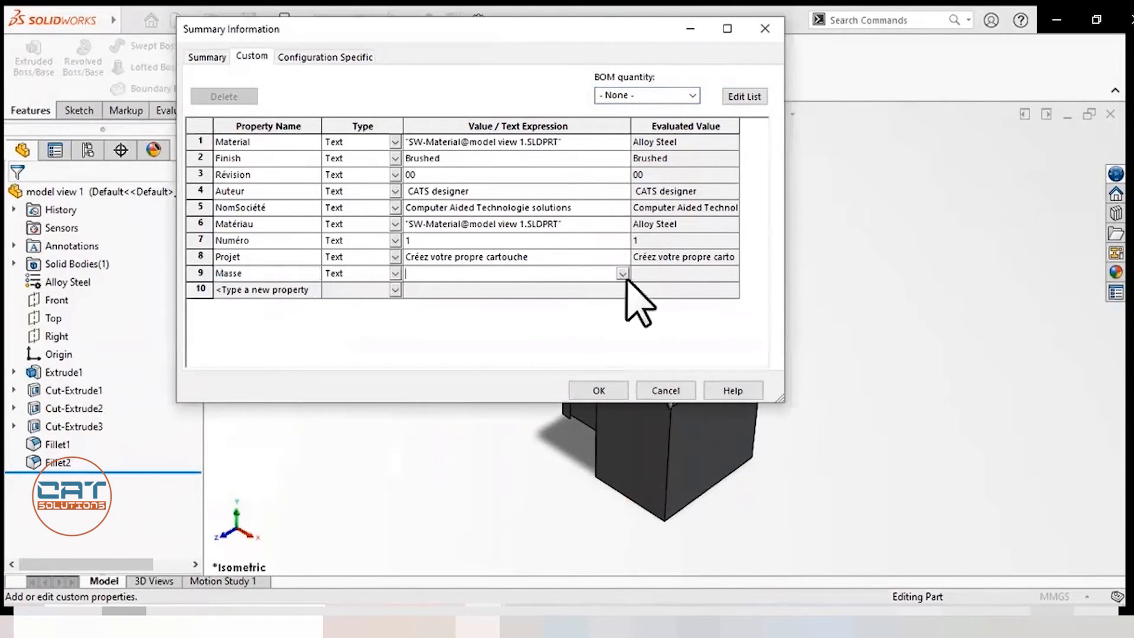
click(622, 273)
click(420, 299)
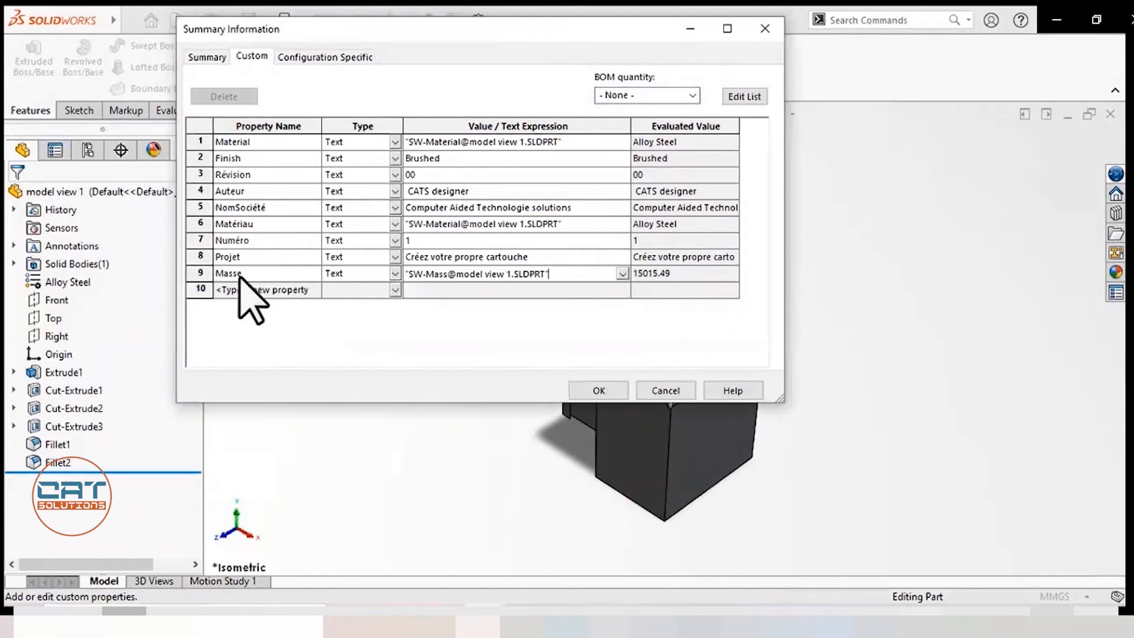
Step: Delete the Masse property row from the part's custom properties and accept the property list
click(208, 272)
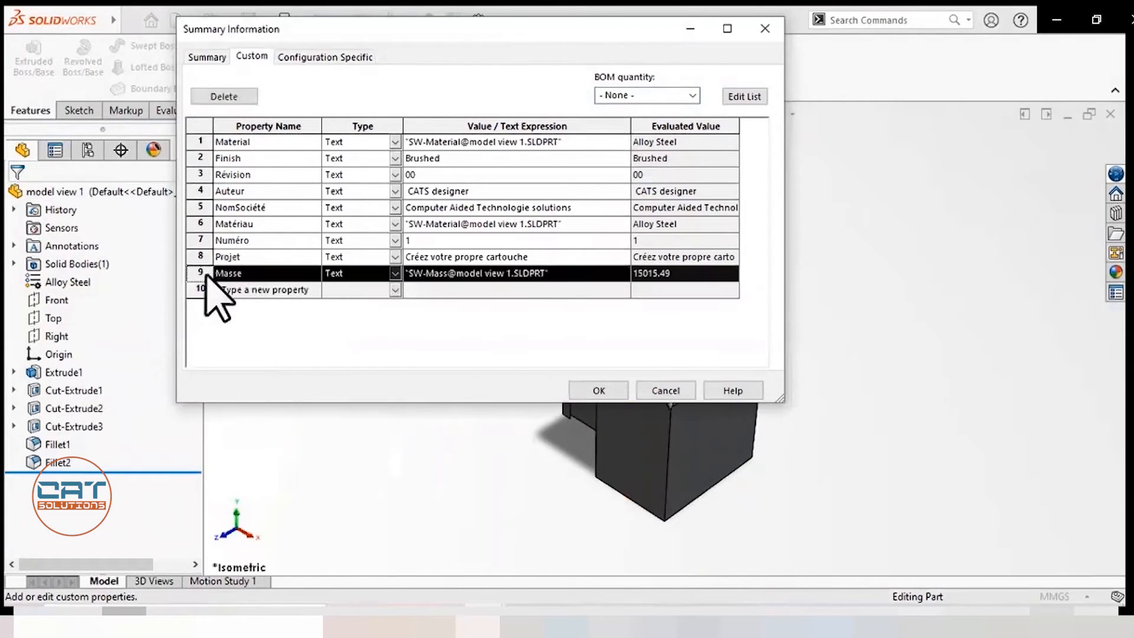
key(Delete)
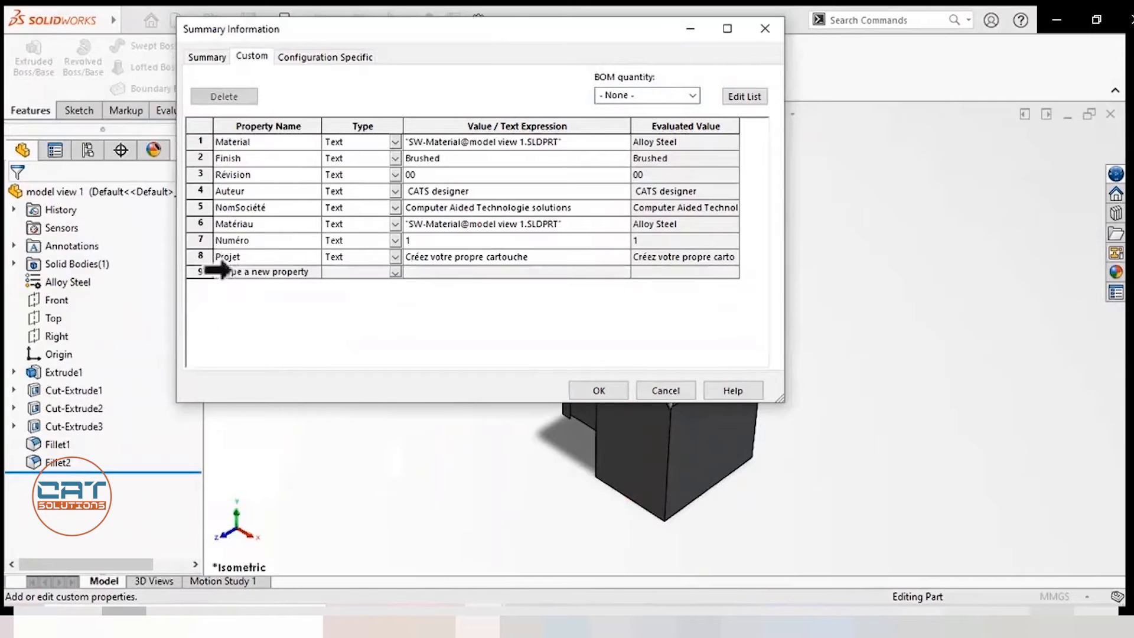
click(579, 391)
Step: Return to the part's drawing and start editing its sheet format
right_click(591, 216)
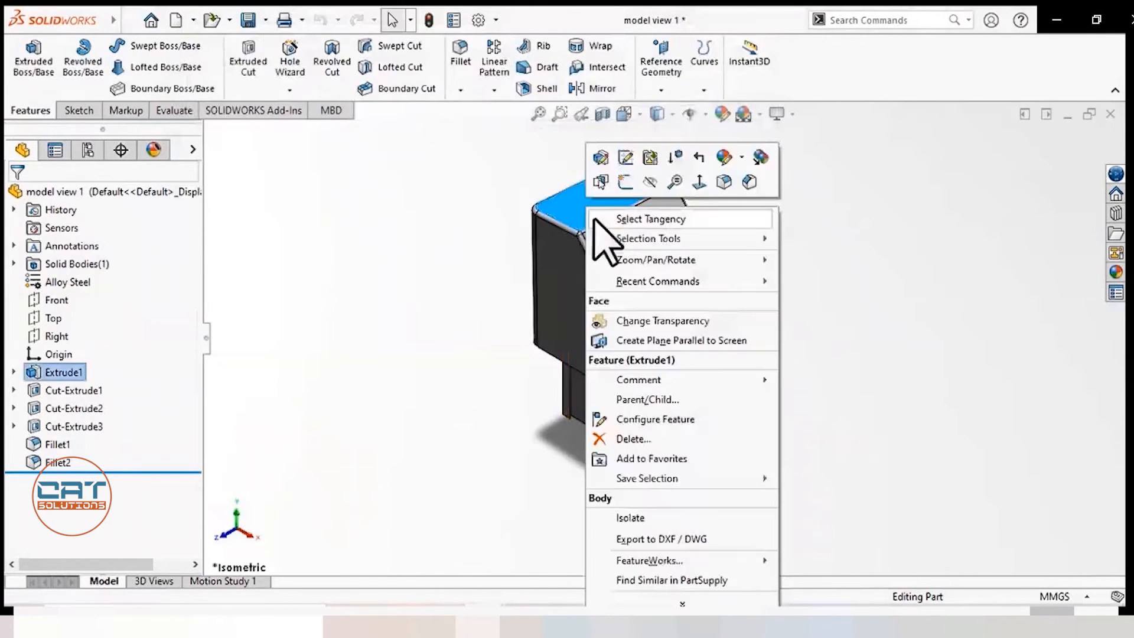
click(650, 159)
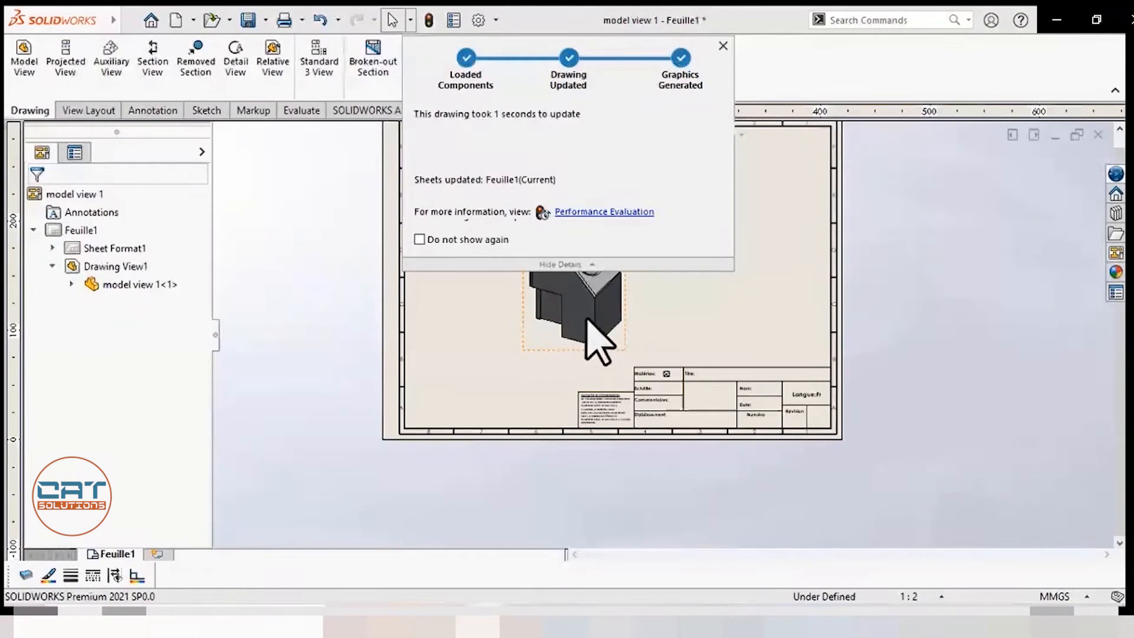
right_click(701, 302)
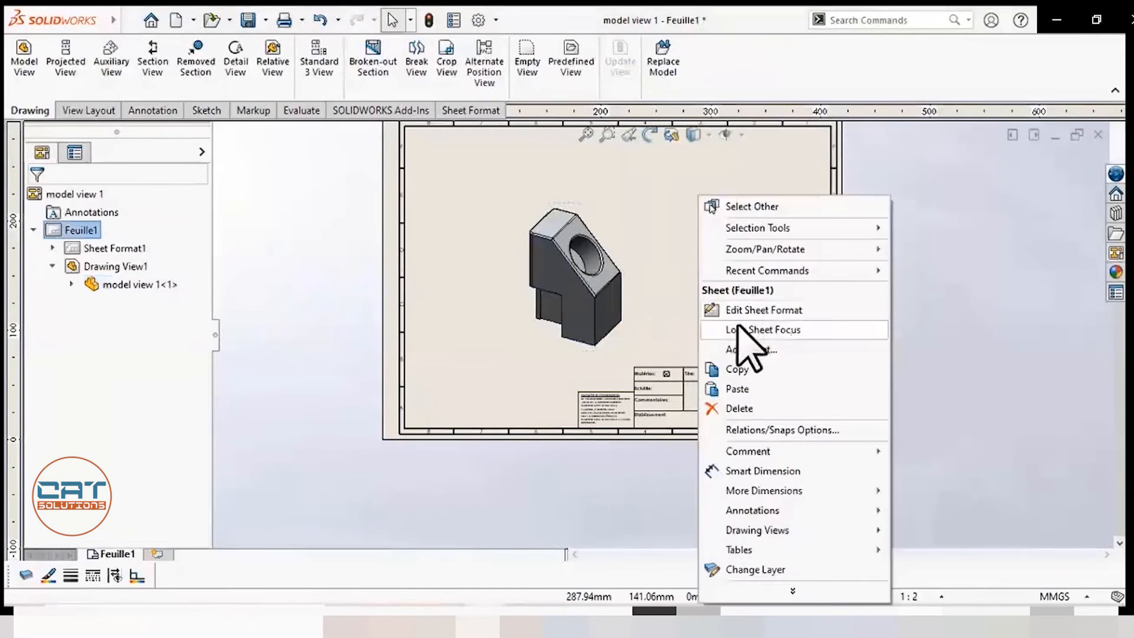
click(763, 309)
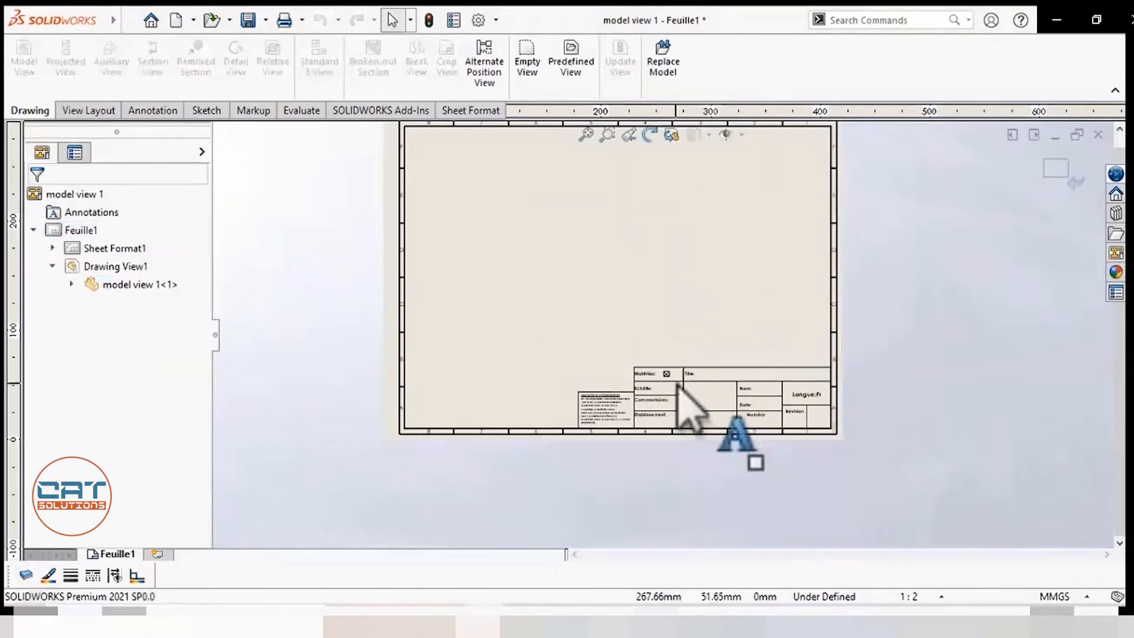
Step: Link the empty note beside "Matériau:" to the Matériau property of the model in the drawing view specified in Sheet Properties
scroll(678, 380, down, 3)
scroll(663, 372, down, 2)
click(656, 354)
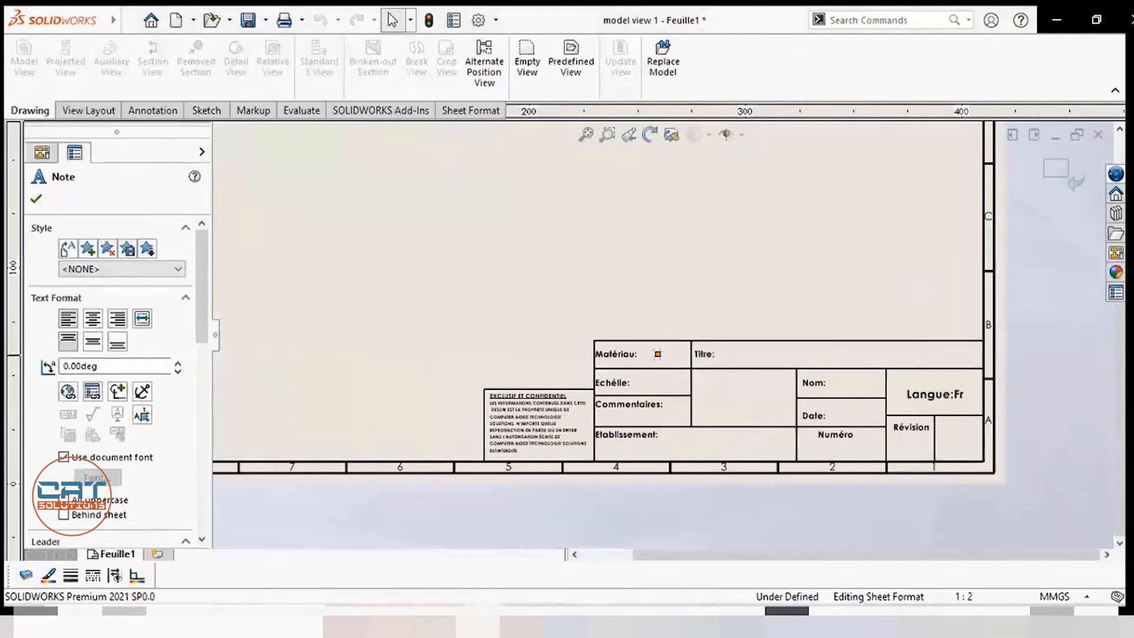
click(92, 391)
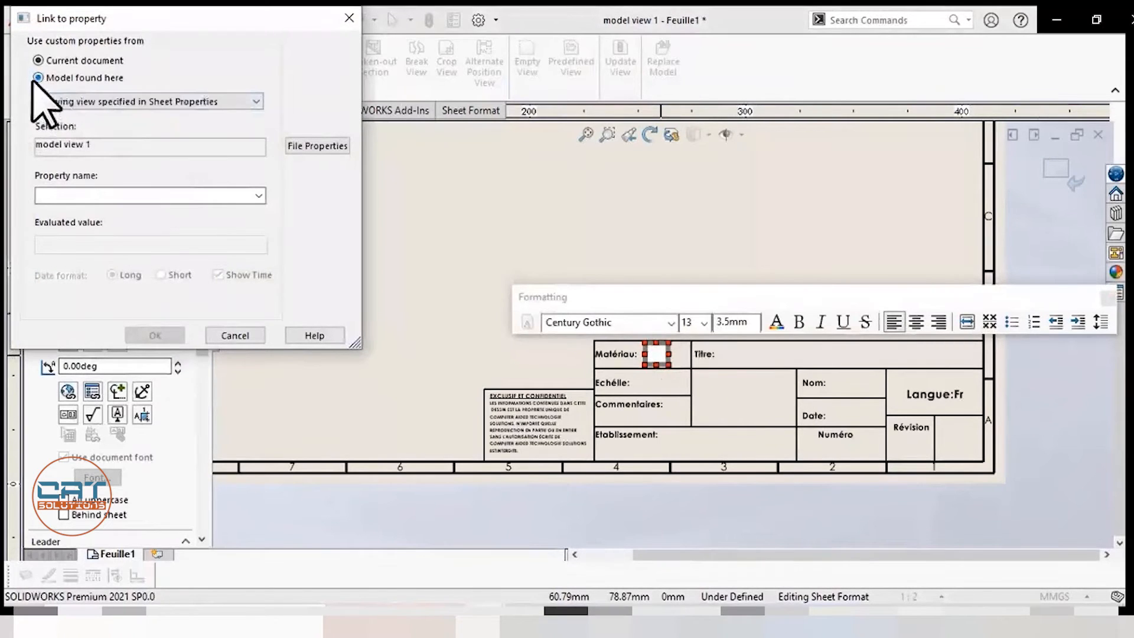
click(258, 196)
click(127, 263)
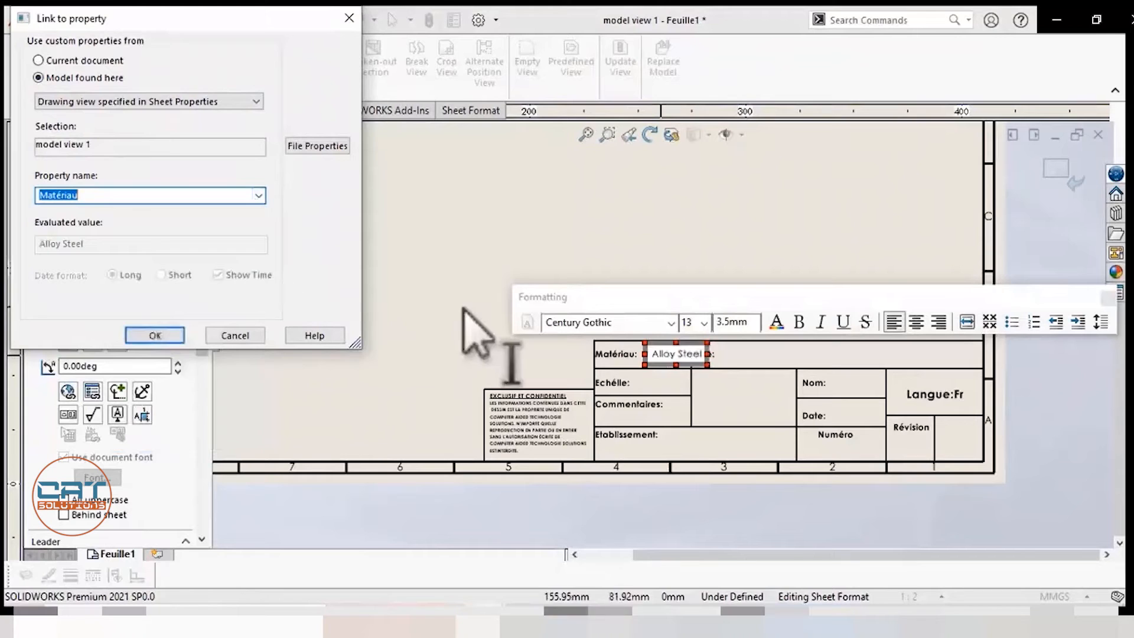
click(155, 335)
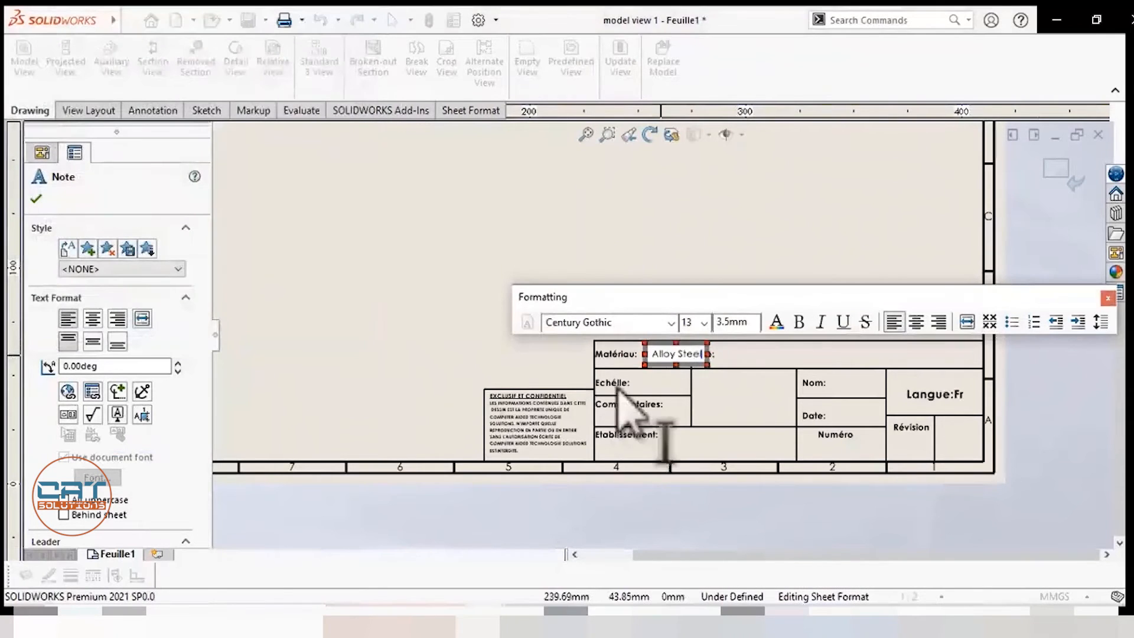
Step: Finish the Matériau note and place a new empty note beside "Echélle:" in the title block
key(Escape)
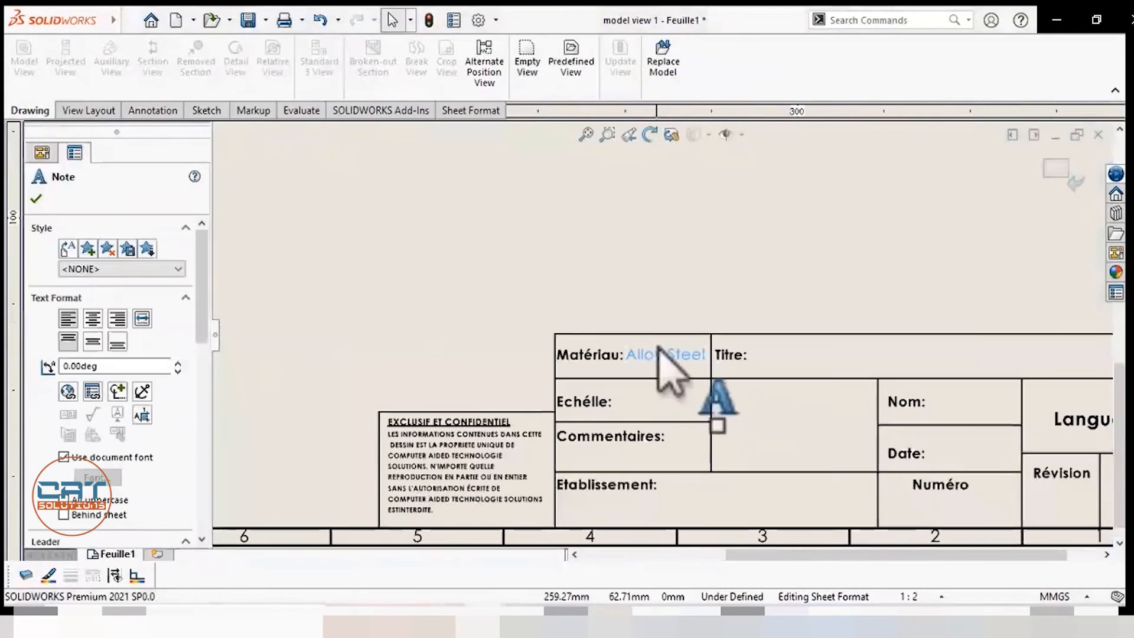
key(Escape)
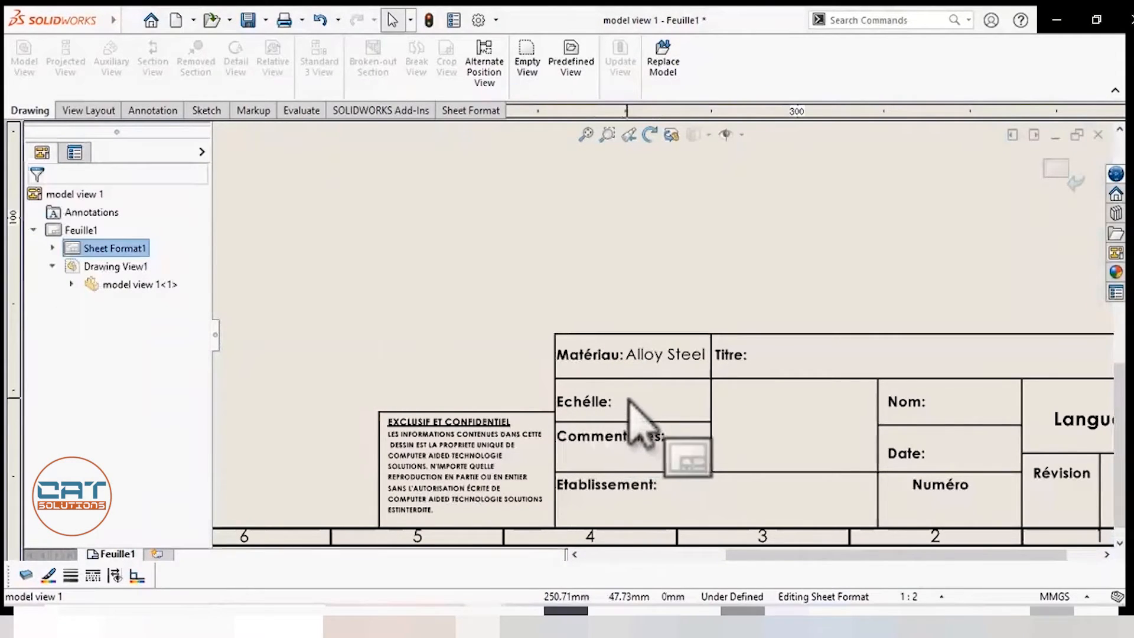
click(153, 111)
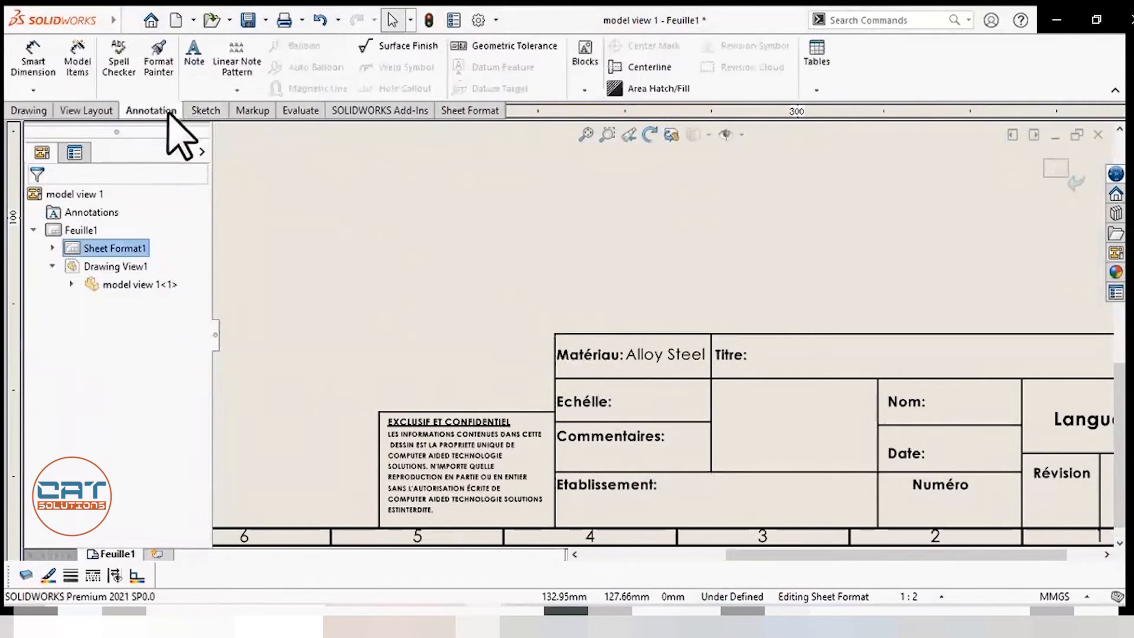
click(187, 69)
click(657, 402)
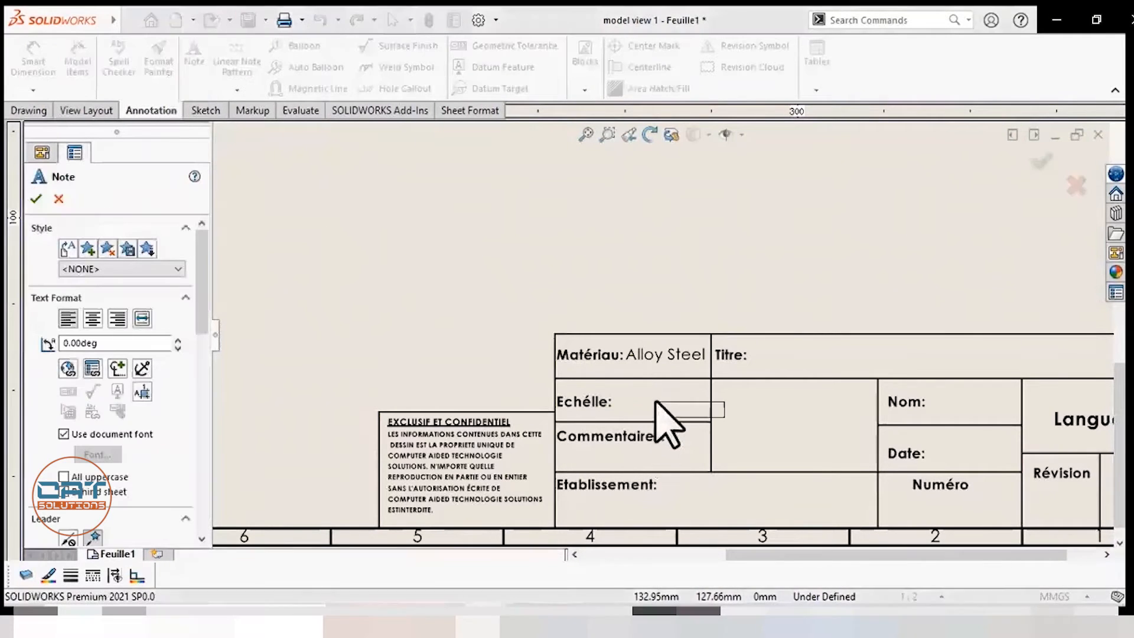
text(XXXXXXX)
click(657, 402)
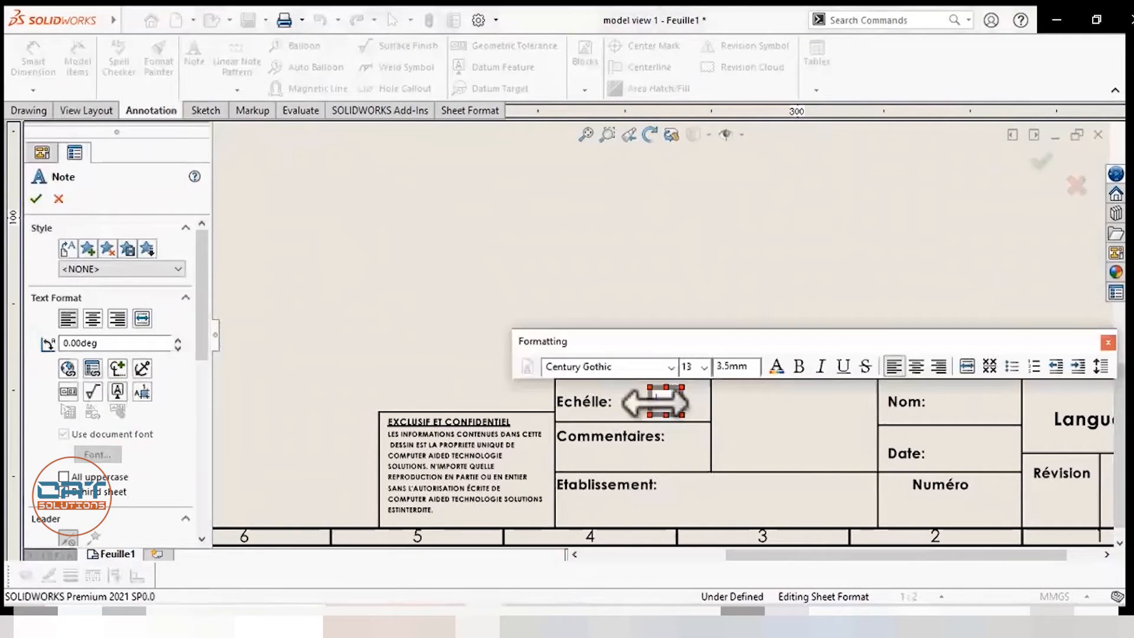
Step: Link the "Echélle:" note to the current document's SW-Sheet Scale(Sheet Scale) property and move the note slightly closer to its label
click(93, 368)
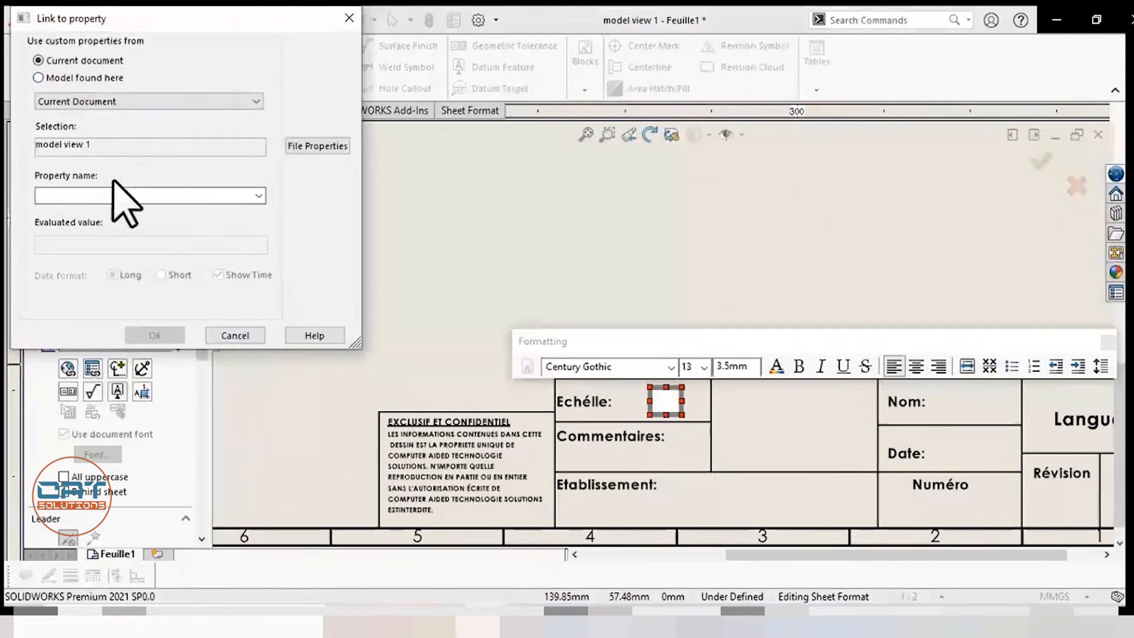
click(255, 195)
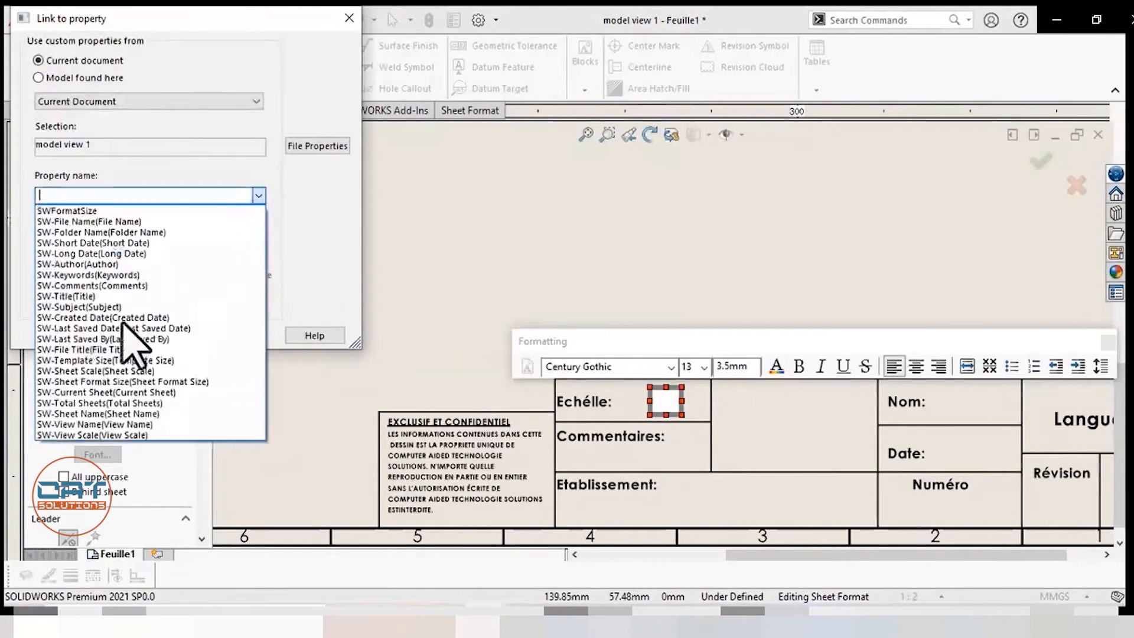
click(133, 371)
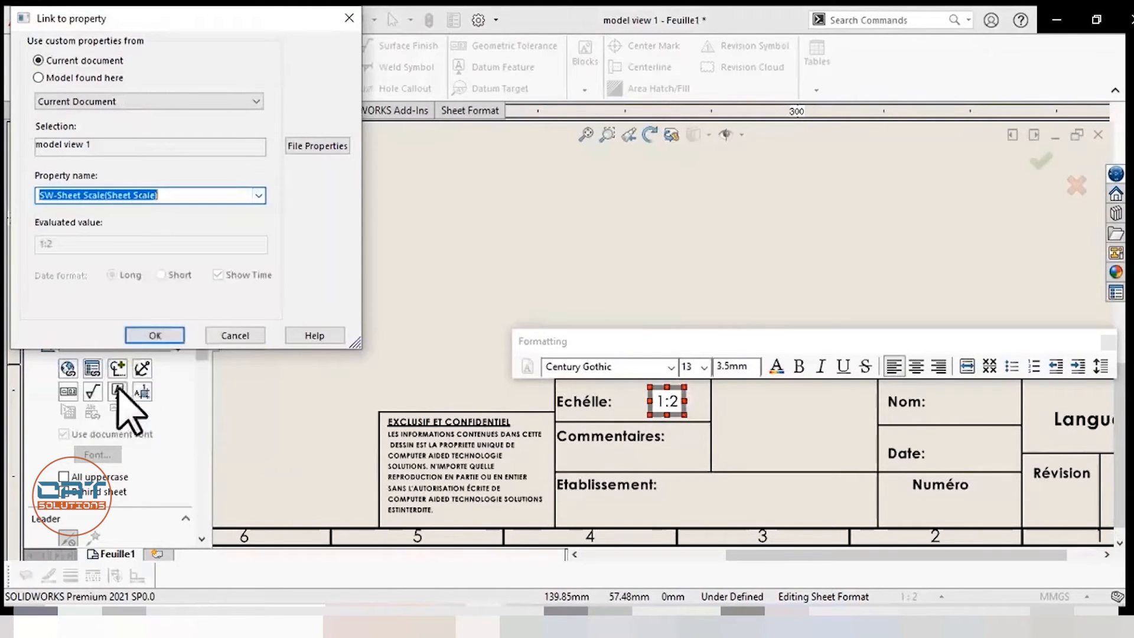
click(157, 335)
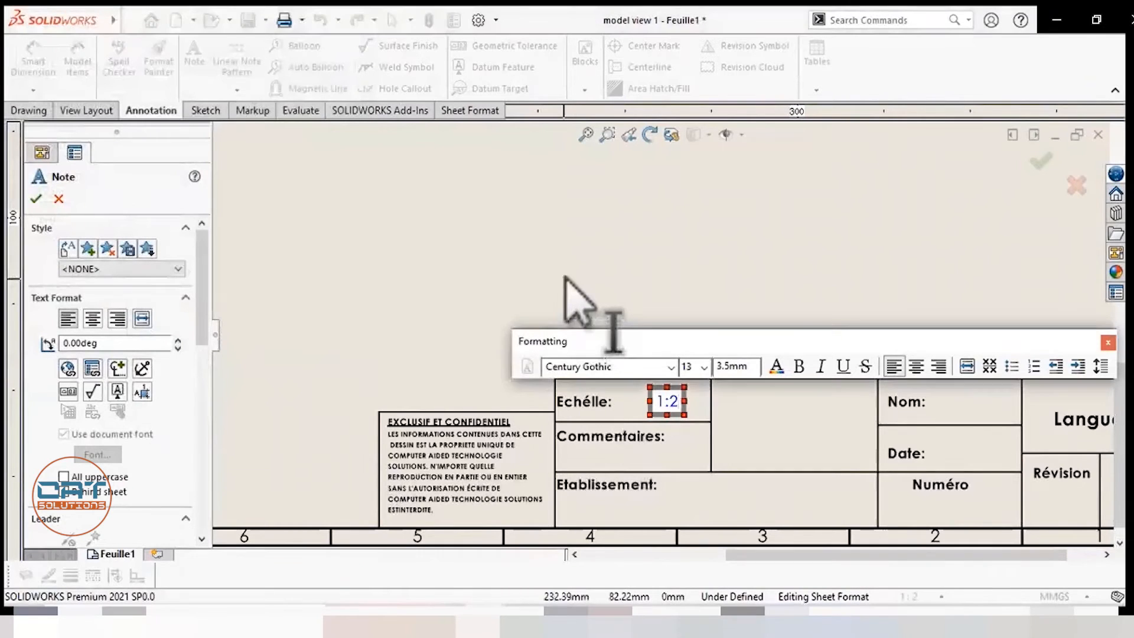
key(Escape)
key(Escape)
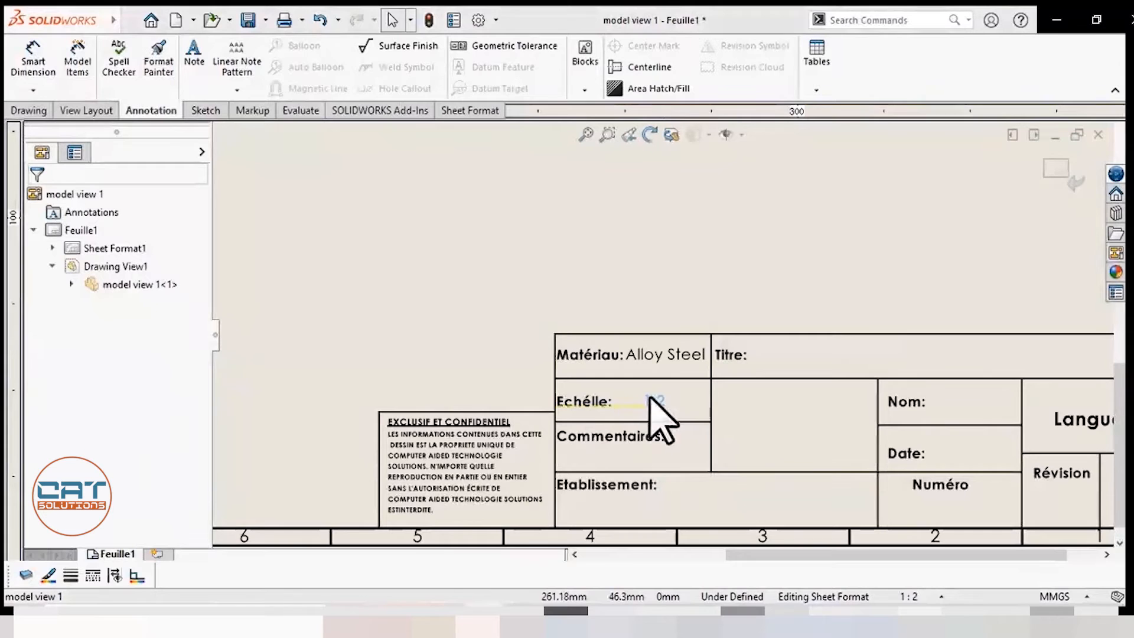
click(643, 398)
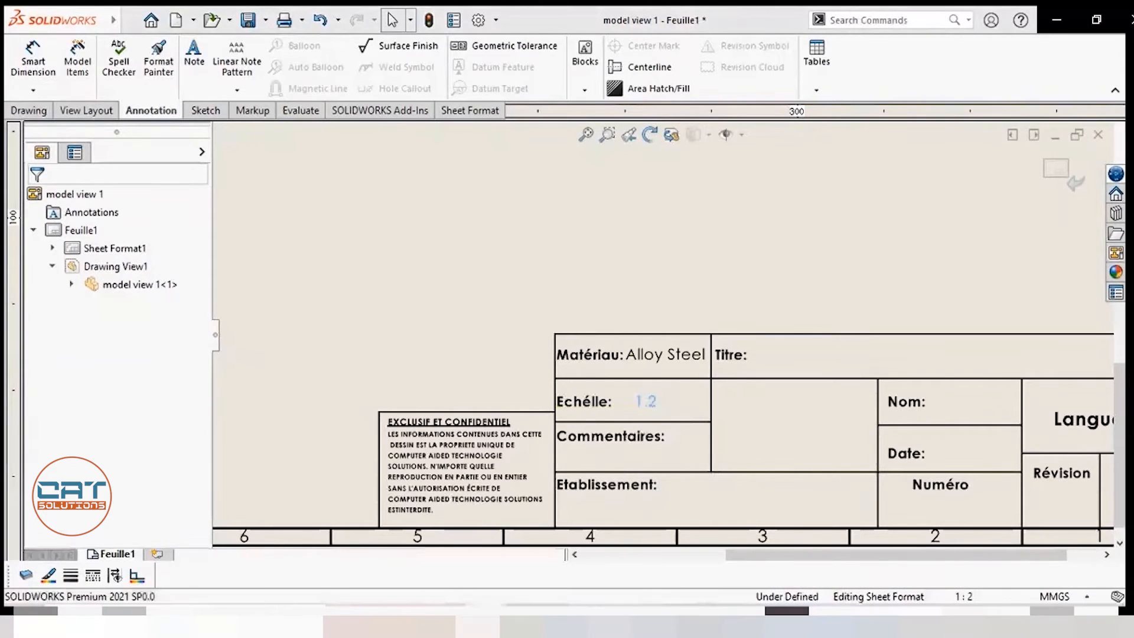
click(446, 304)
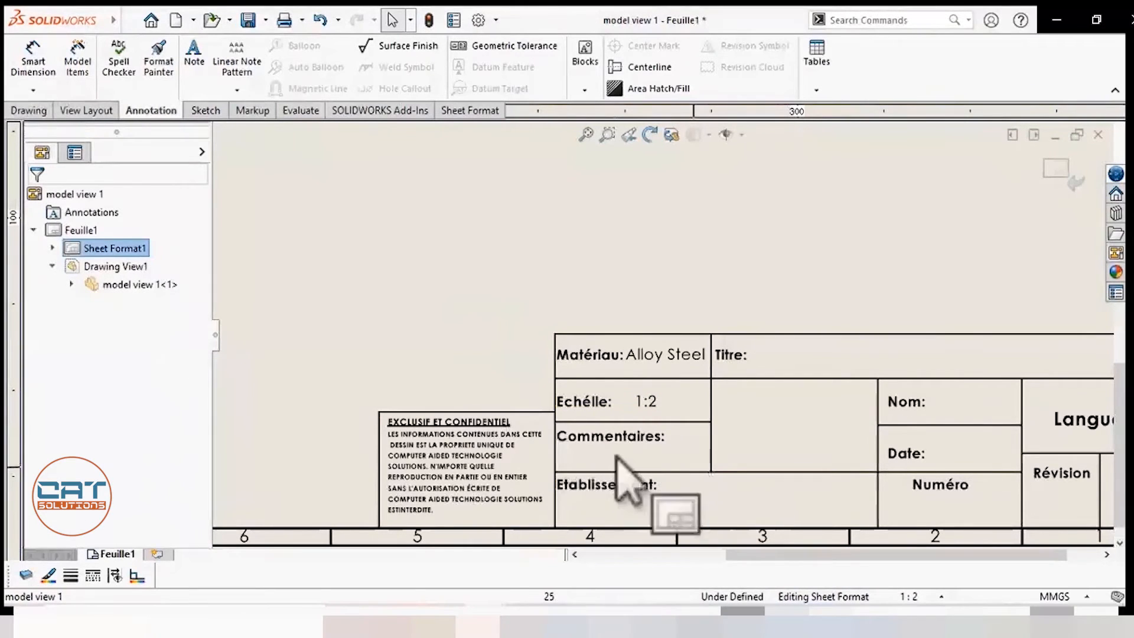
Step: Add a note near the "Etablissement:" cell linked to NomSociété of the model in the drawing view specified in Sheet Properties
click(199, 60)
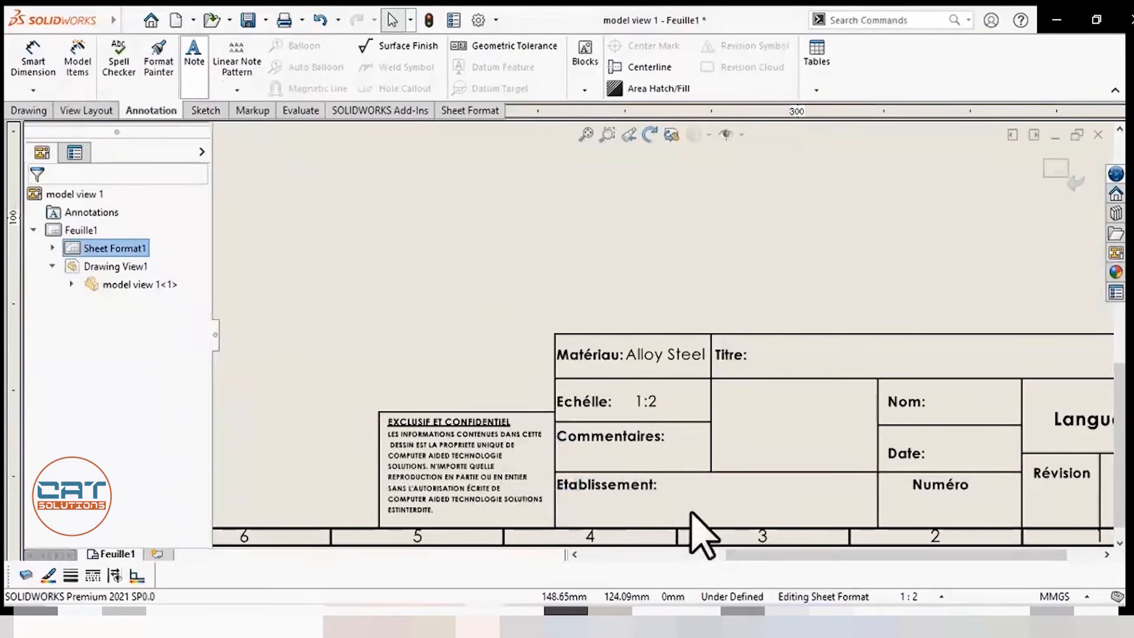
click(683, 503)
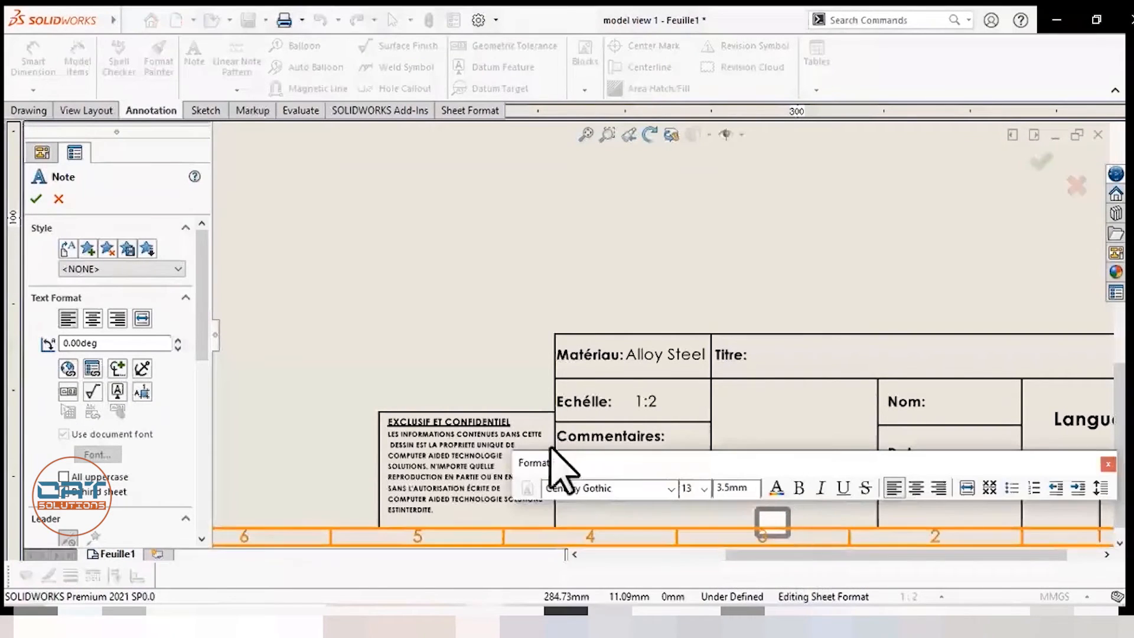
click(92, 368)
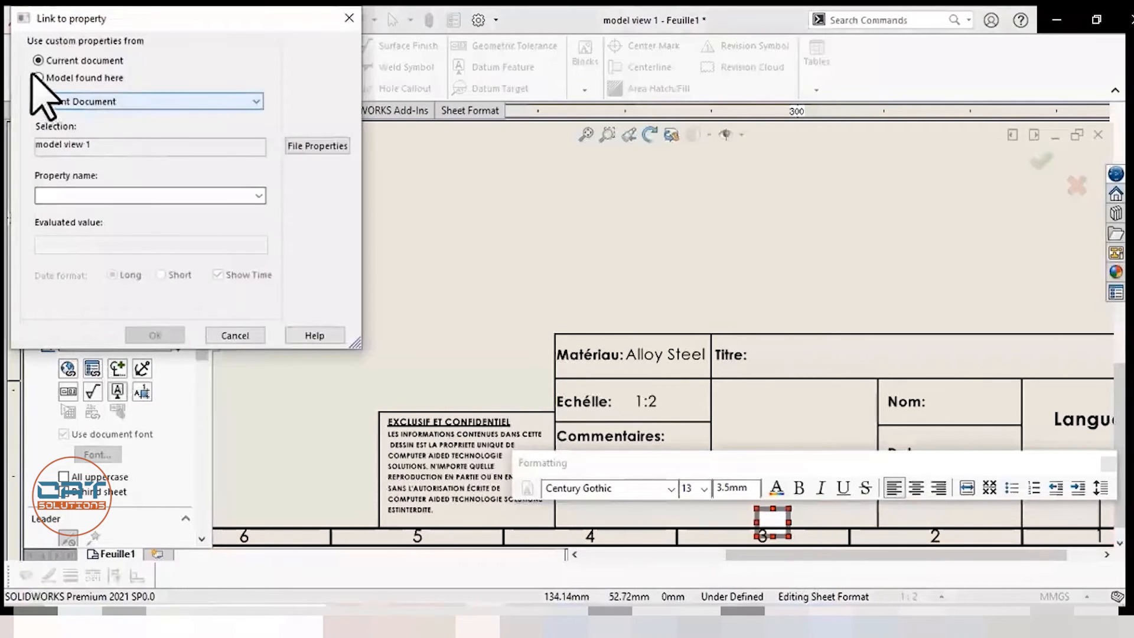
click(38, 77)
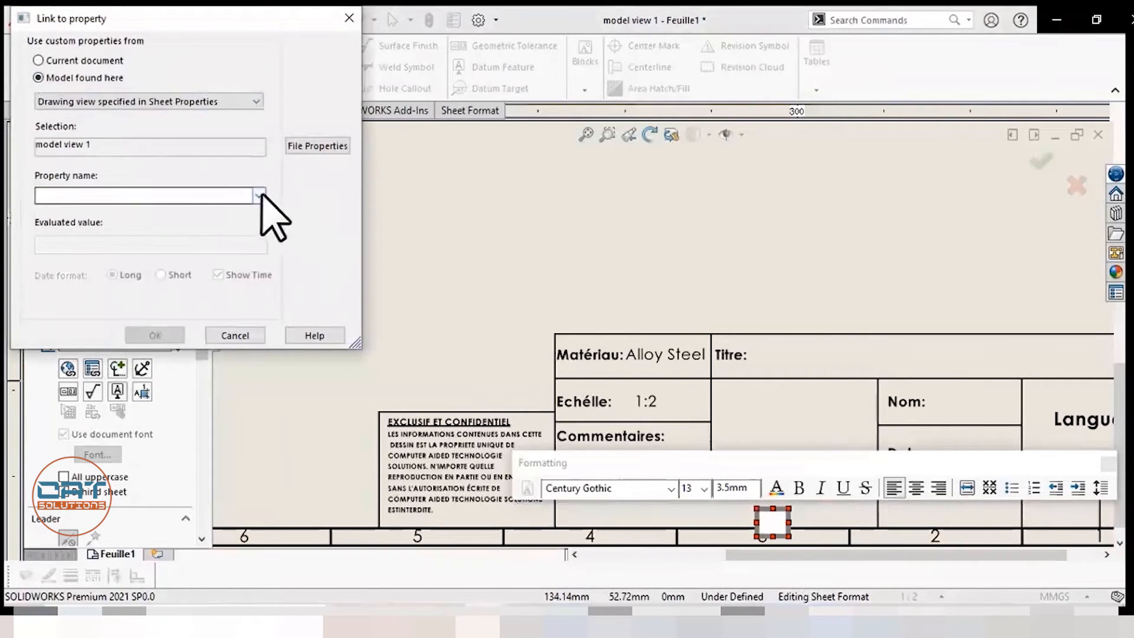
click(258, 195)
click(143, 254)
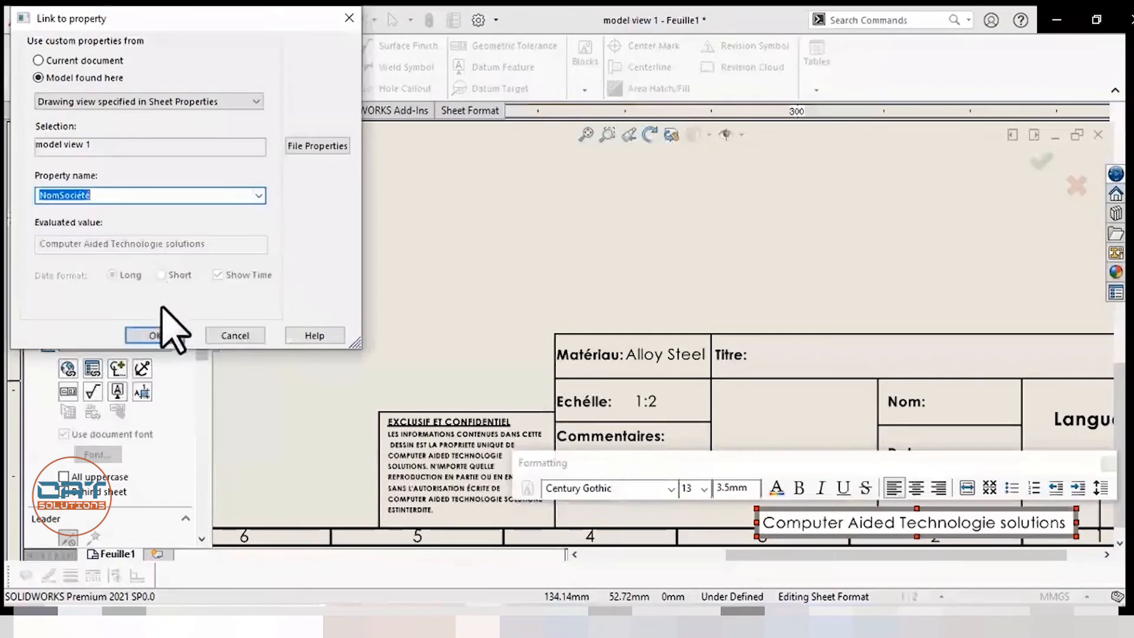
click(155, 336)
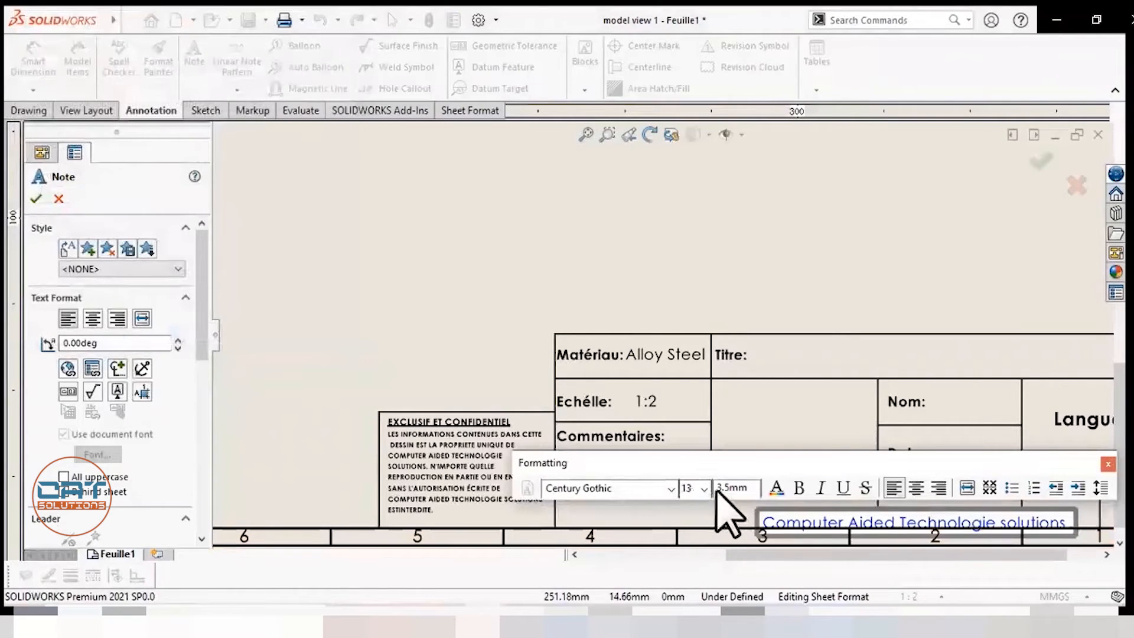
Step: End note placement and move the company name note into the cell beneath "Etablissement:"
click(746, 298)
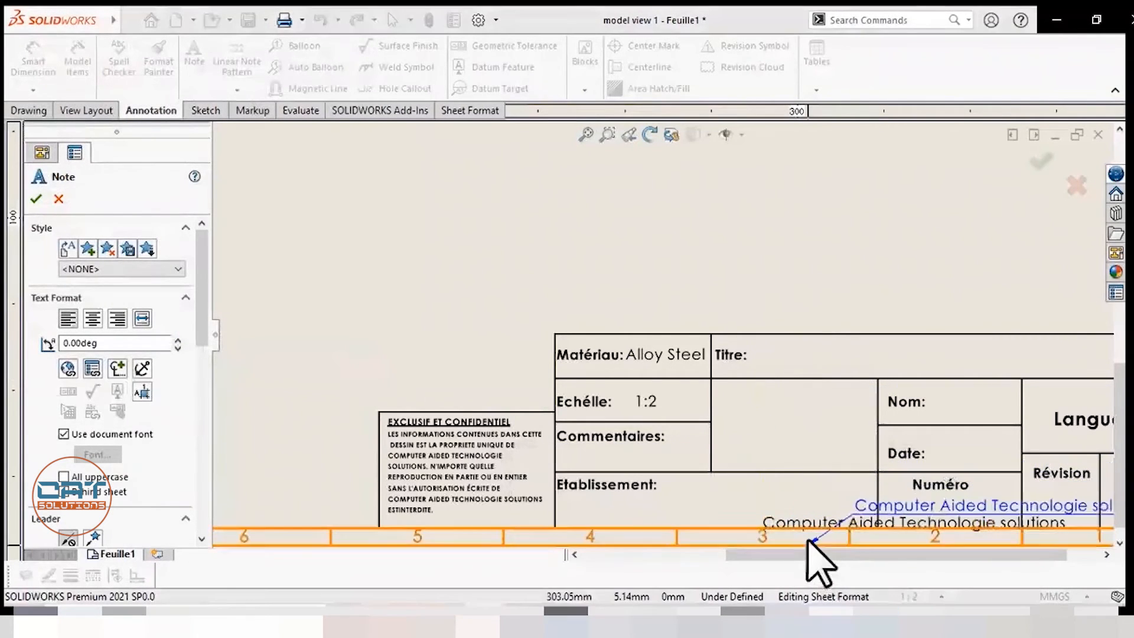
key(Escape)
drag(808, 525, 607, 507)
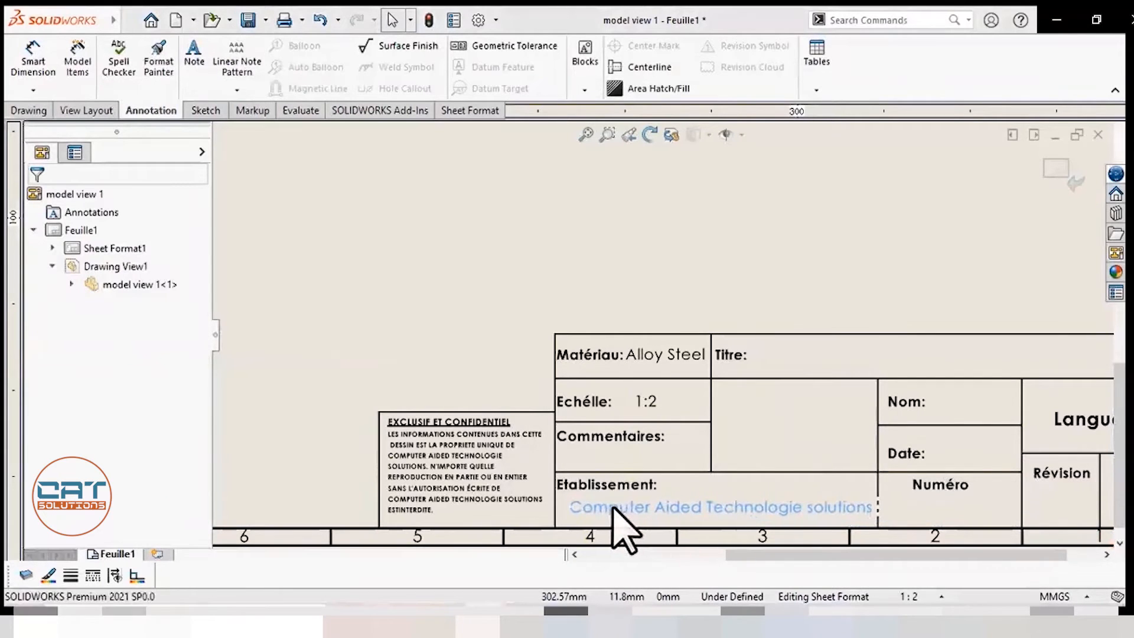
key(Escape)
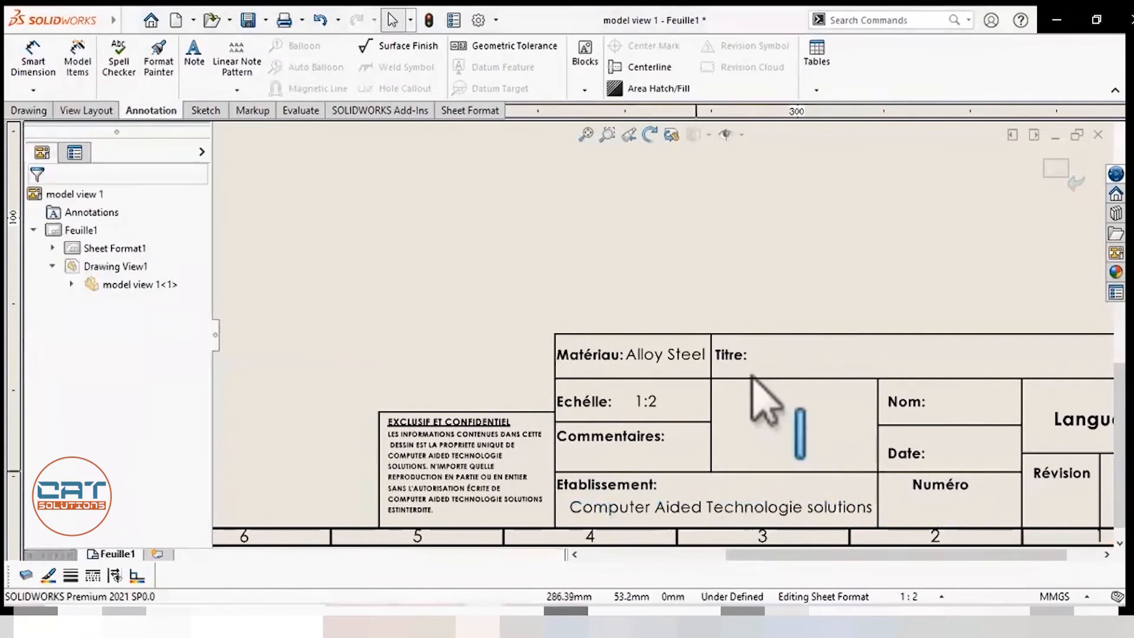
Step: Add a note in the "Titre:" cell linked to Projet of the model in the drawing view specified in Sheet Properties
click(193, 54)
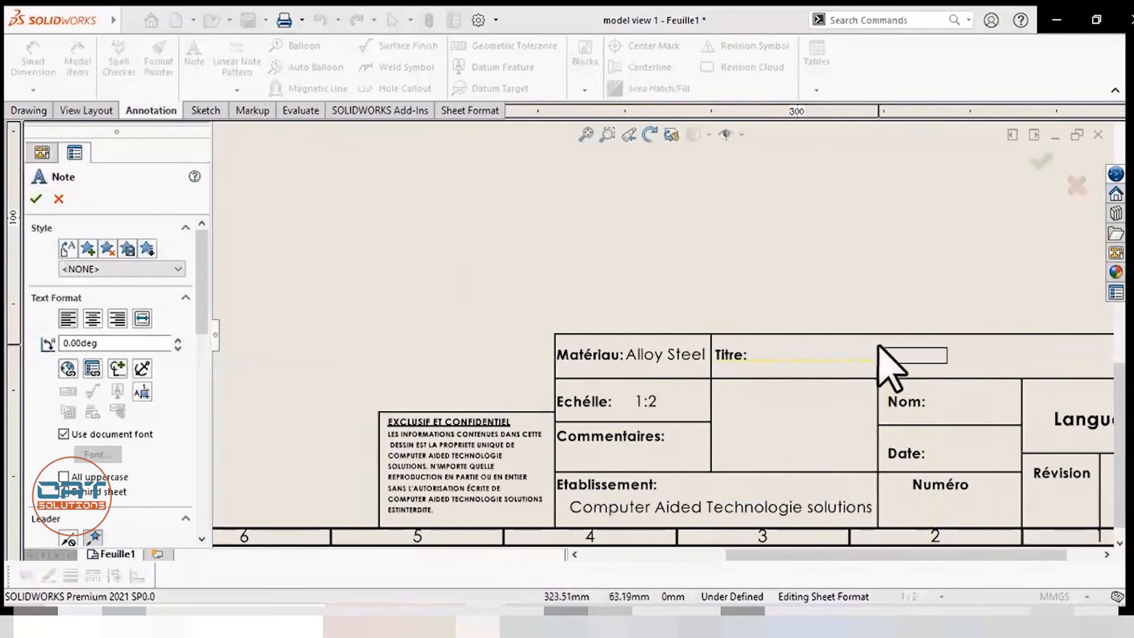
click(877, 348)
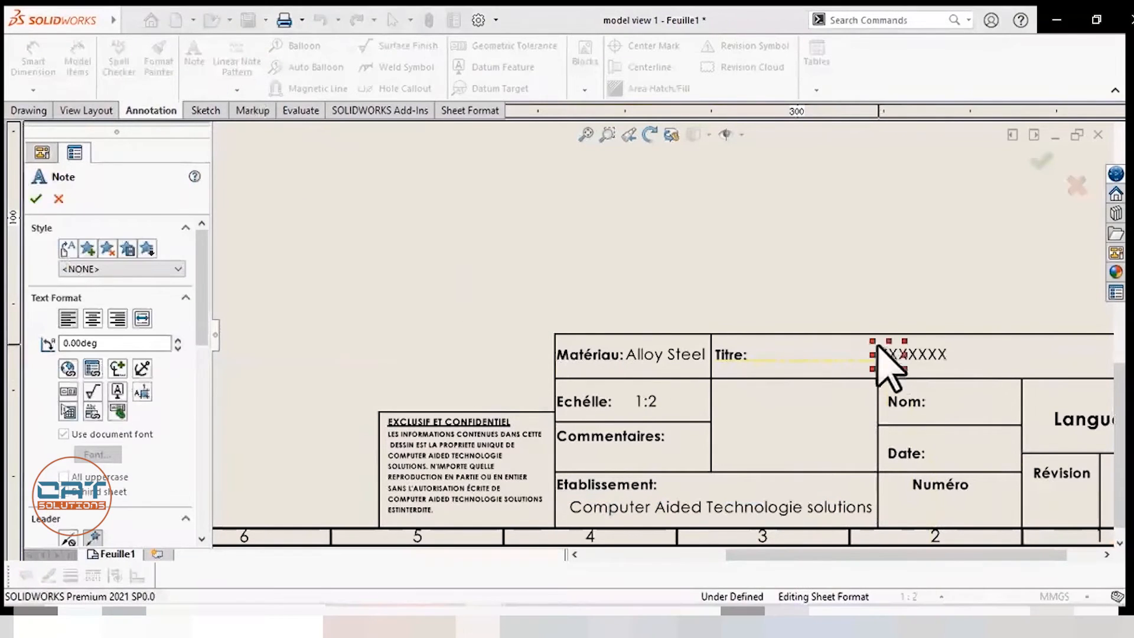
click(92, 368)
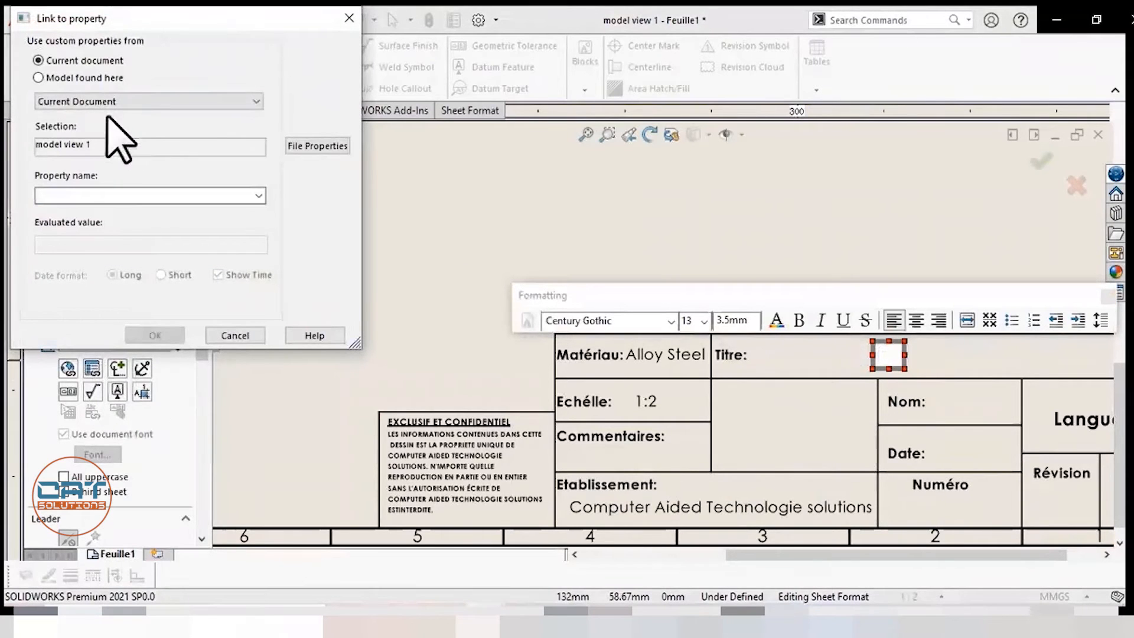
click(74, 78)
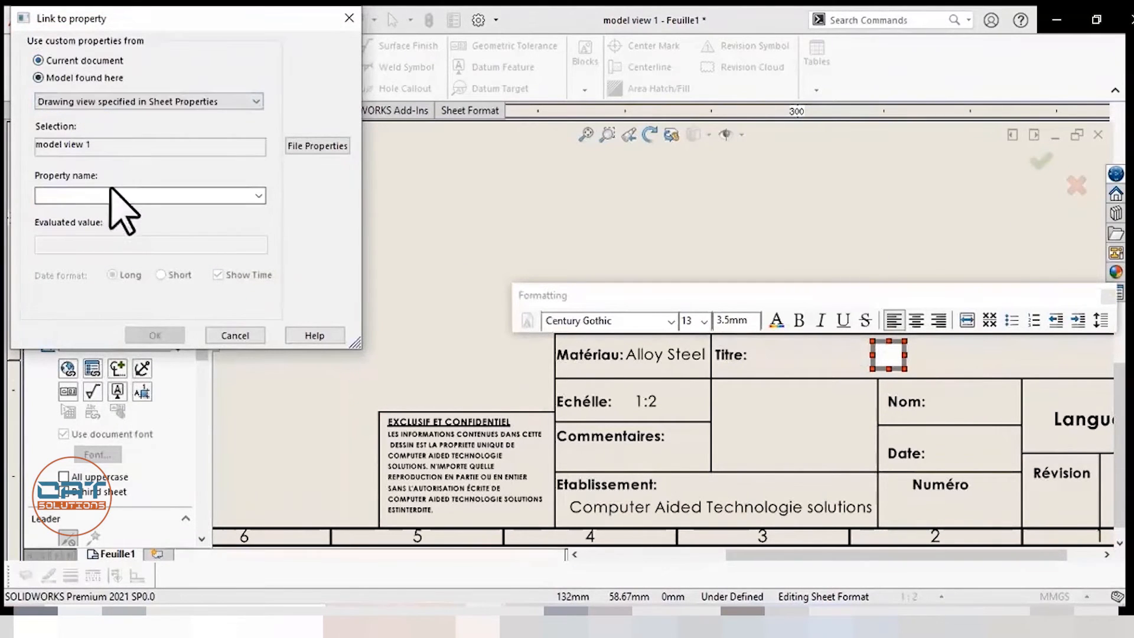
click(256, 196)
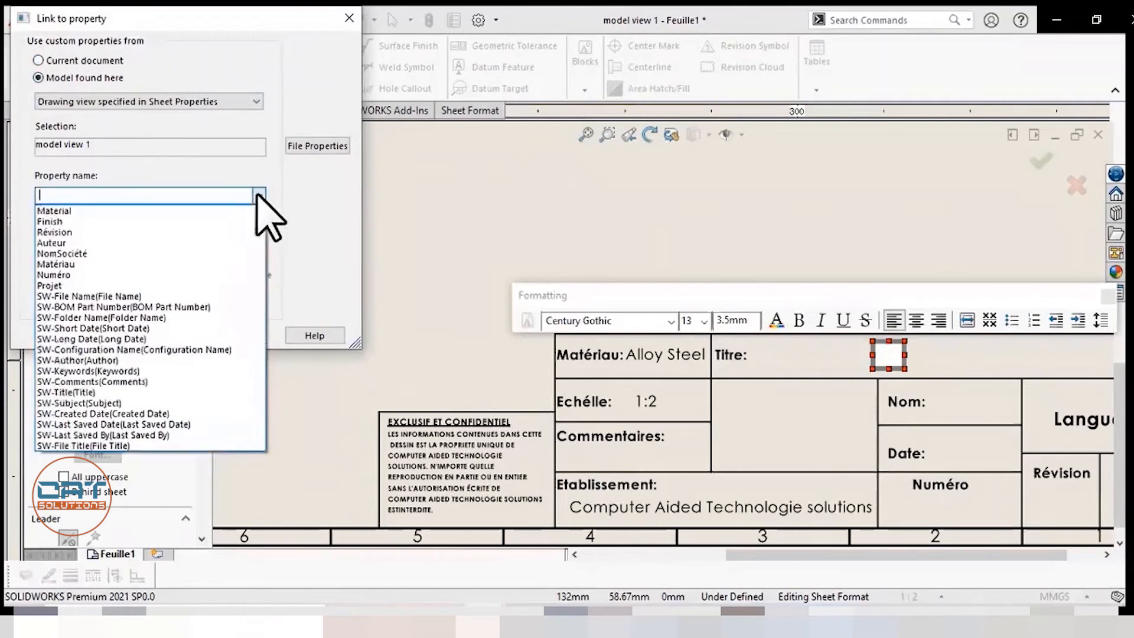
click(100, 286)
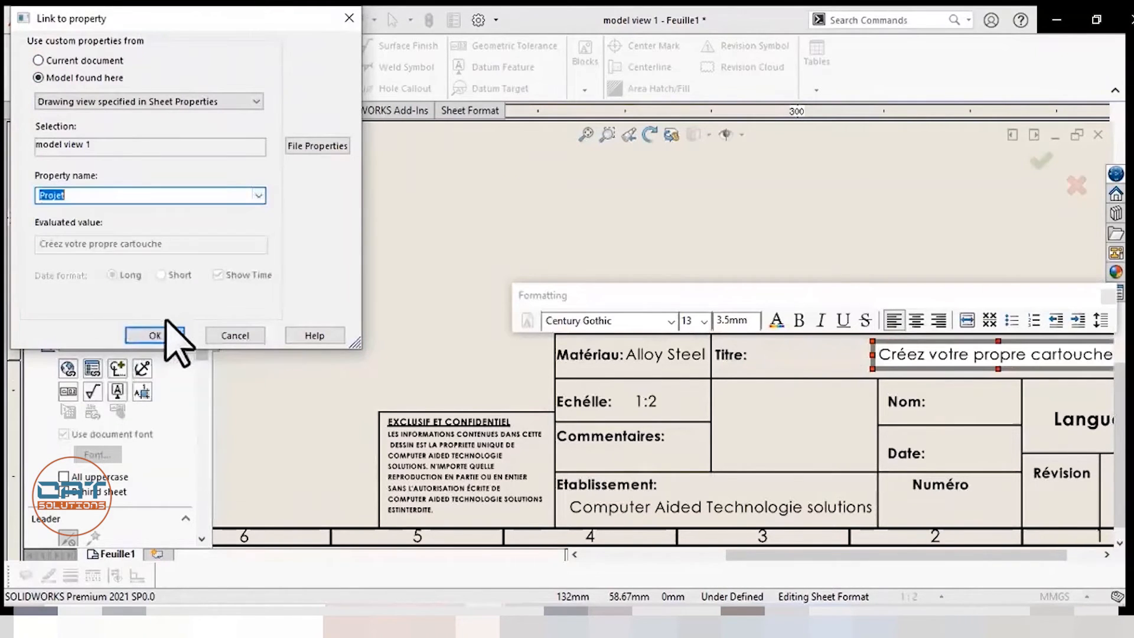
click(165, 334)
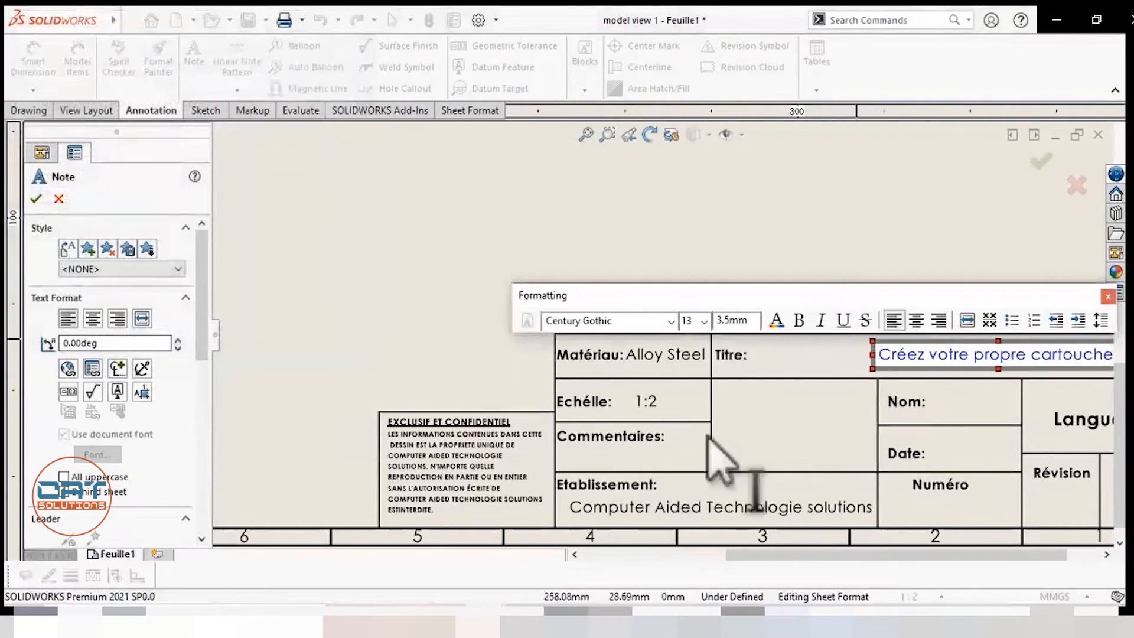
click(382, 364)
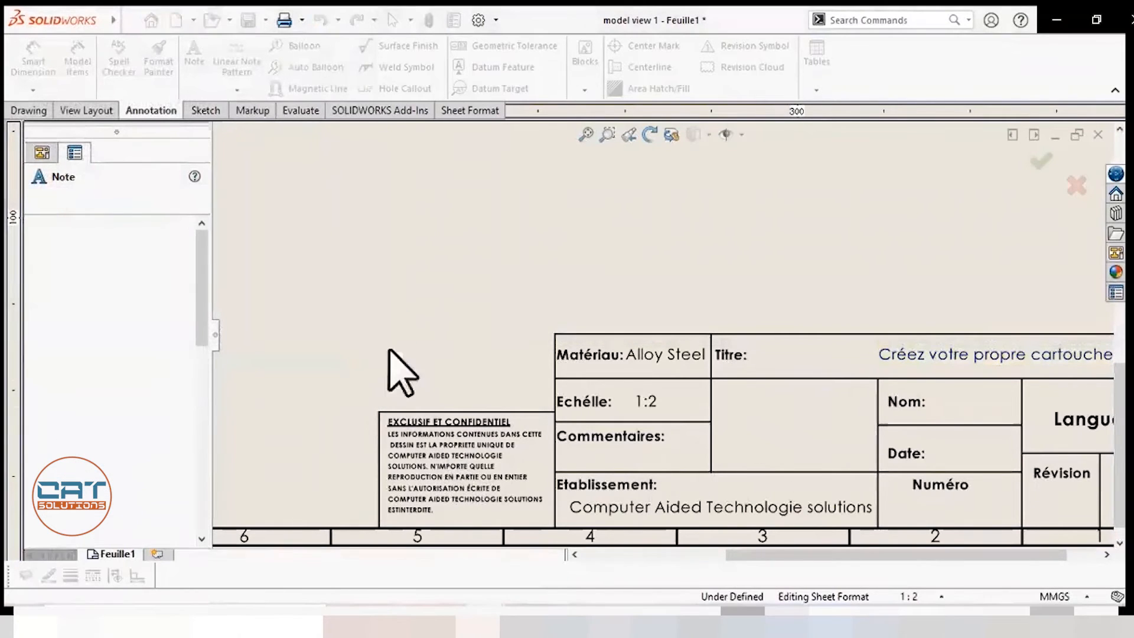
Step: Move the linked title note closer to "Titre:" within its cell and deselect it
scroll(703, 350, up, 2)
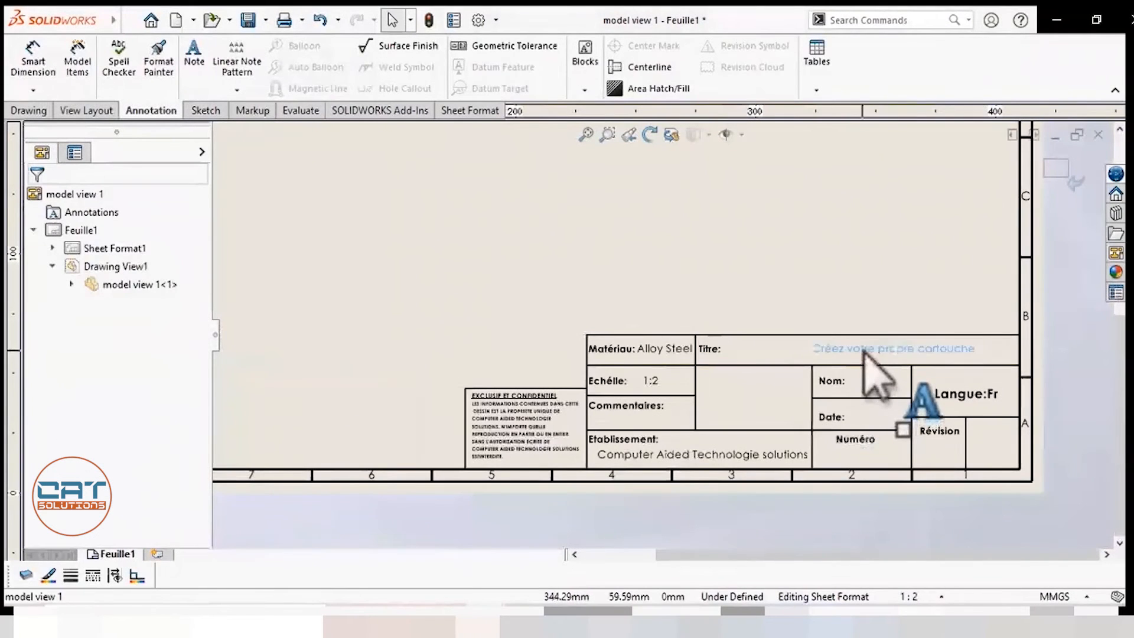
drag(853, 351, 824, 350)
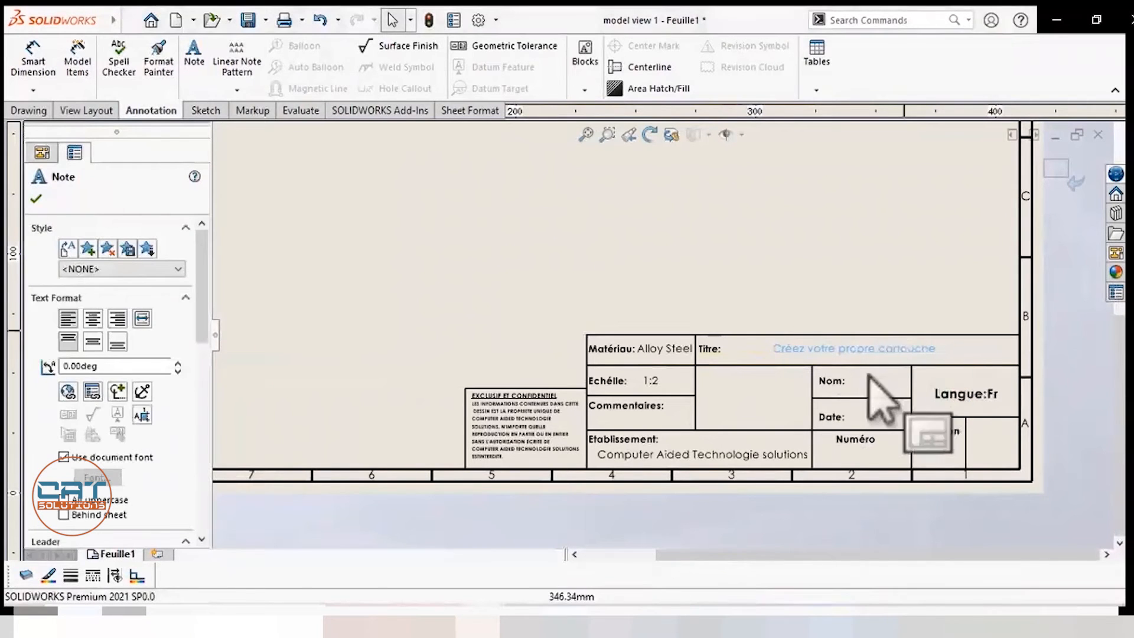
click(869, 399)
Step: Add a note in the "Nom:" cell linked to Auteur of the model in the drawing view specified in Sheet Properties
click(196, 58)
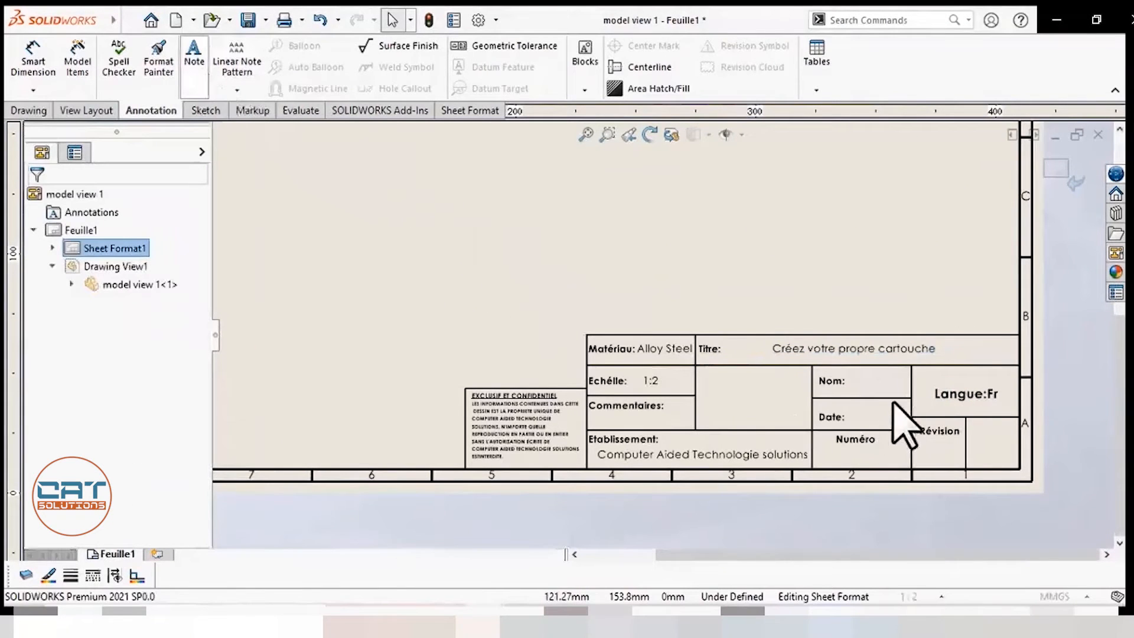
click(870, 382)
click(855, 382)
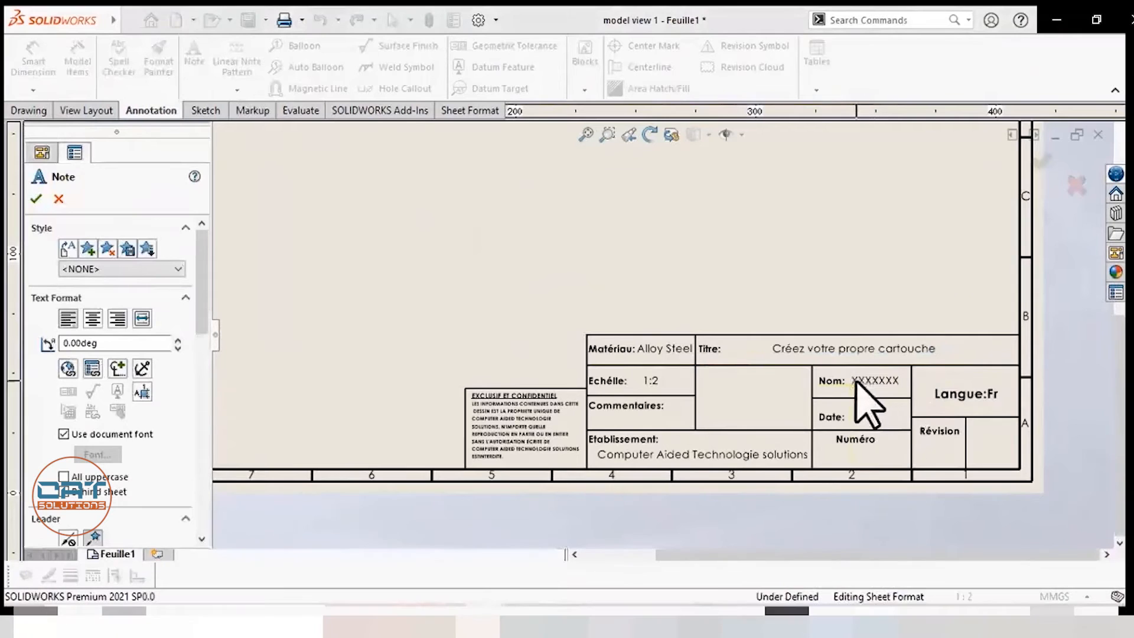
click(94, 370)
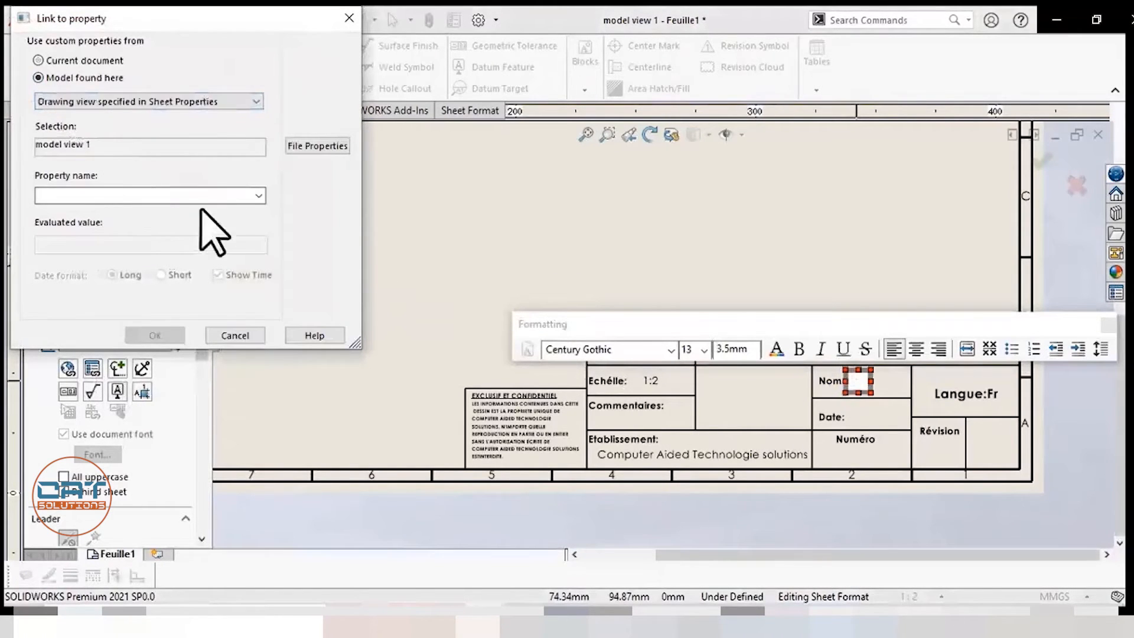
click(258, 196)
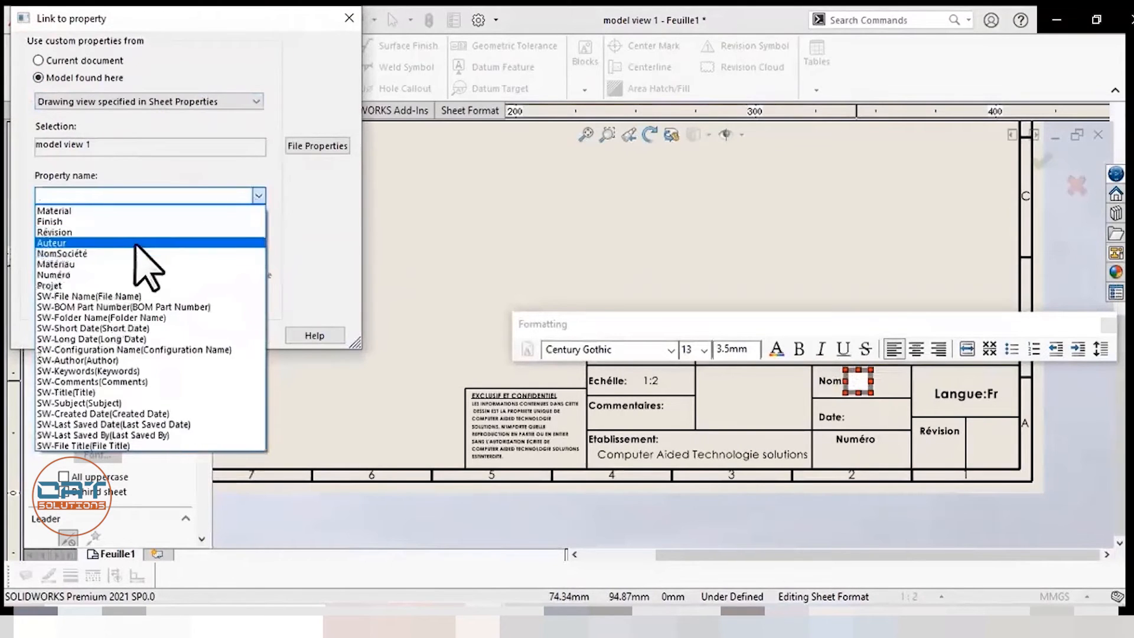
click(137, 243)
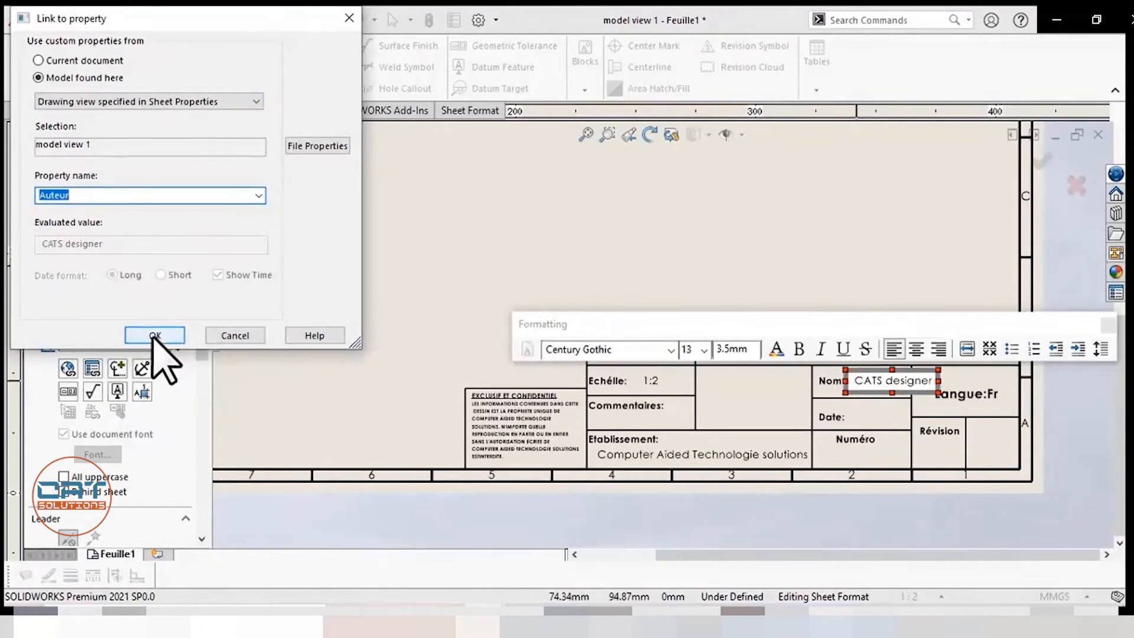
click(155, 335)
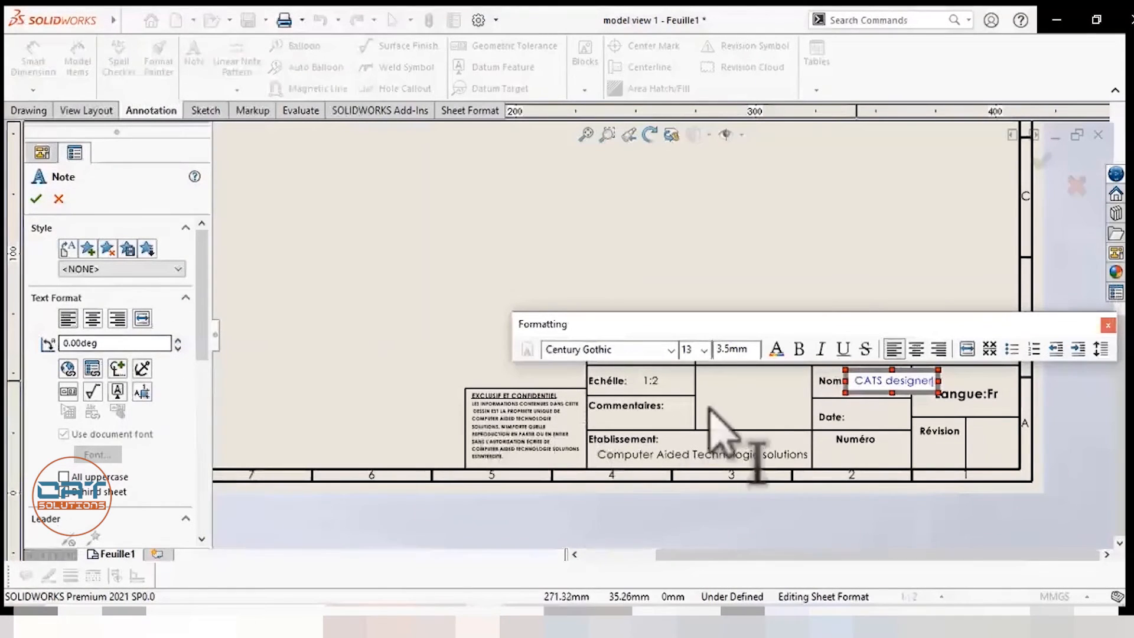
click(866, 278)
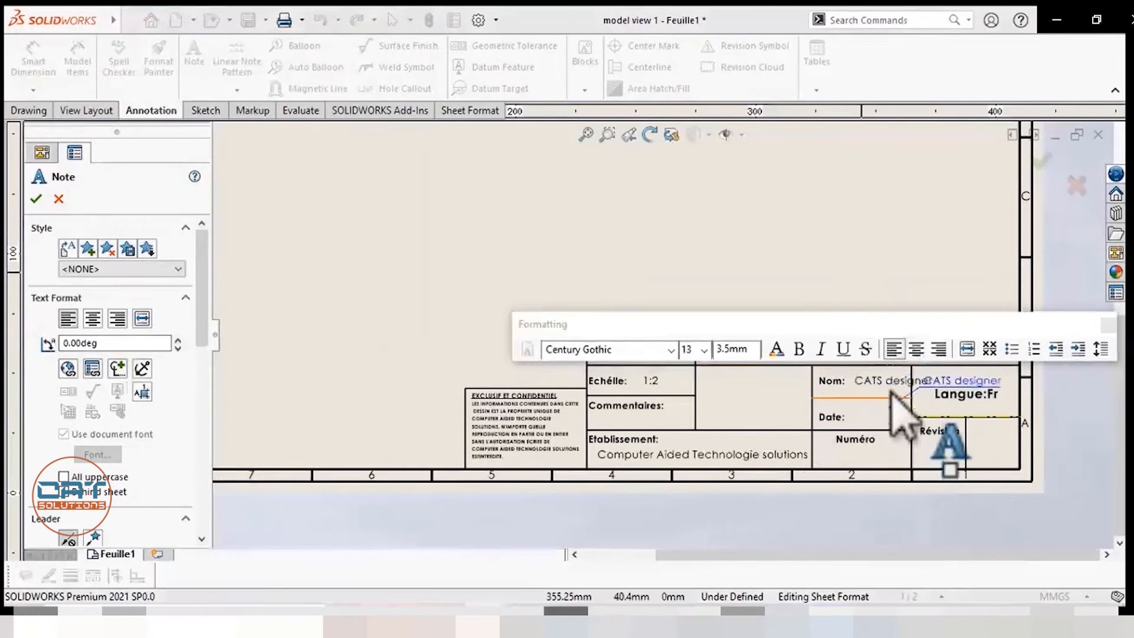
key(Escape)
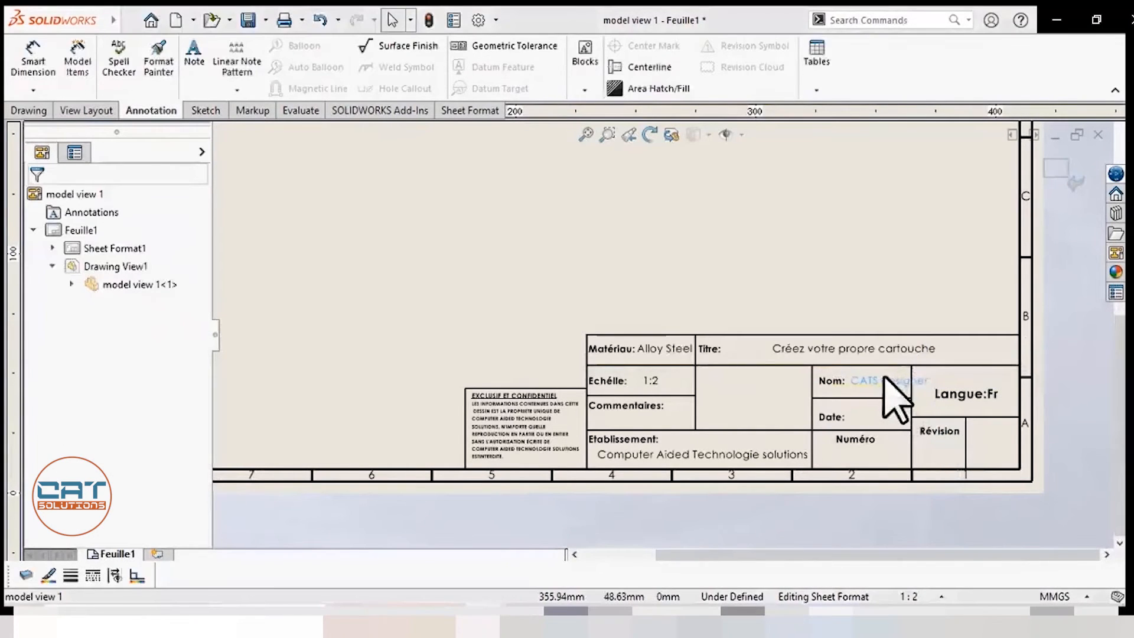
Step: Add a note beside "Date:" linked to the SW-Short Date property of the current document
click(195, 55)
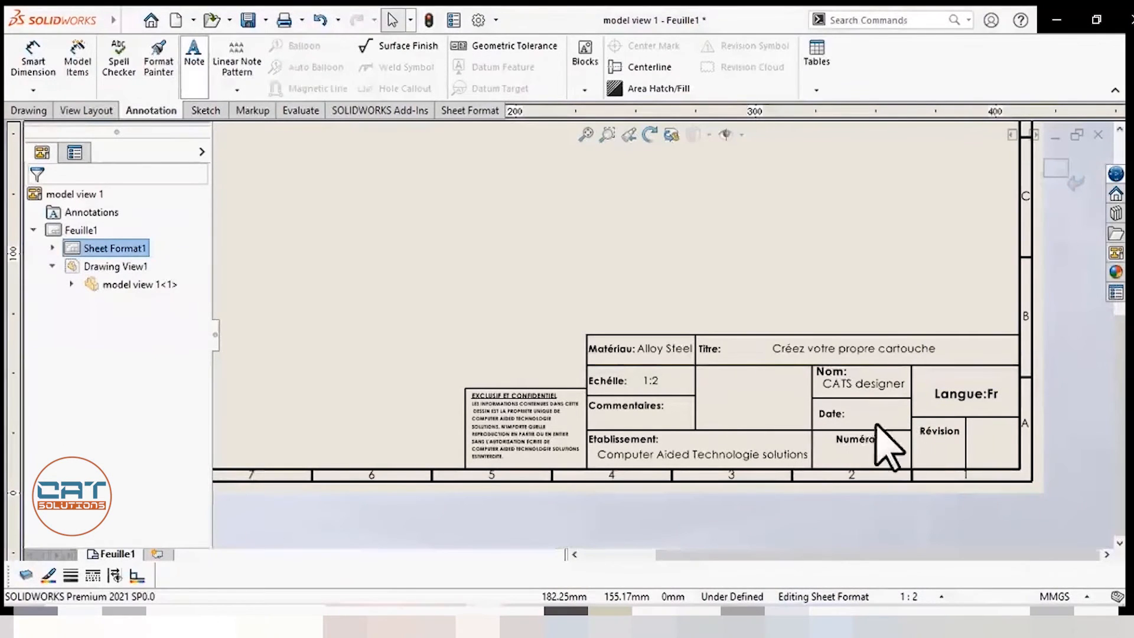
click(877, 415)
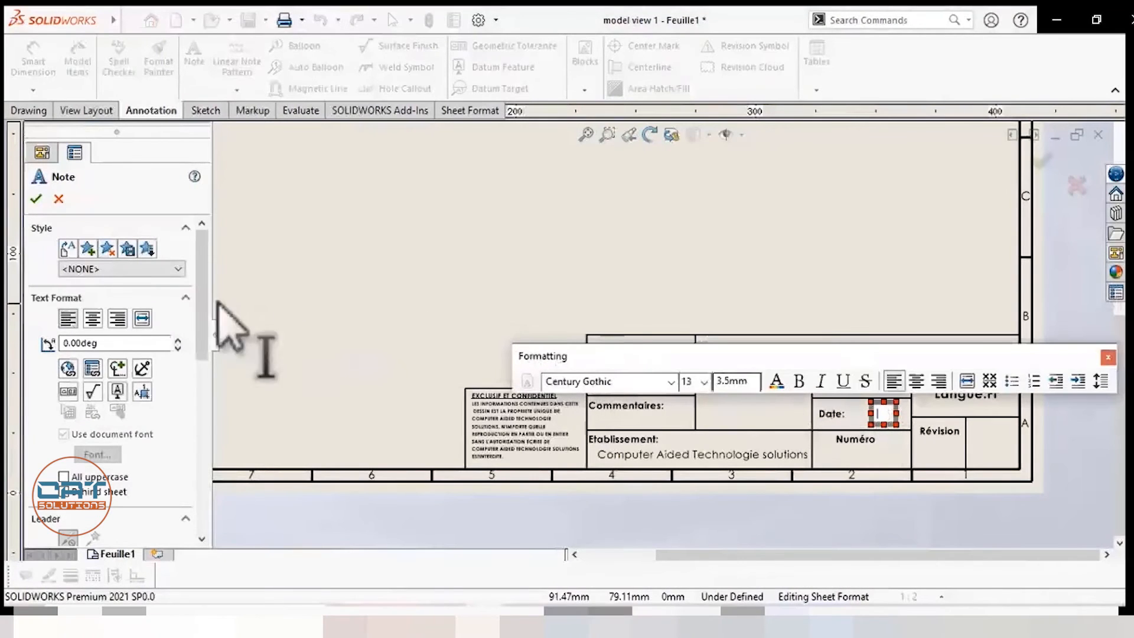
click(92, 368)
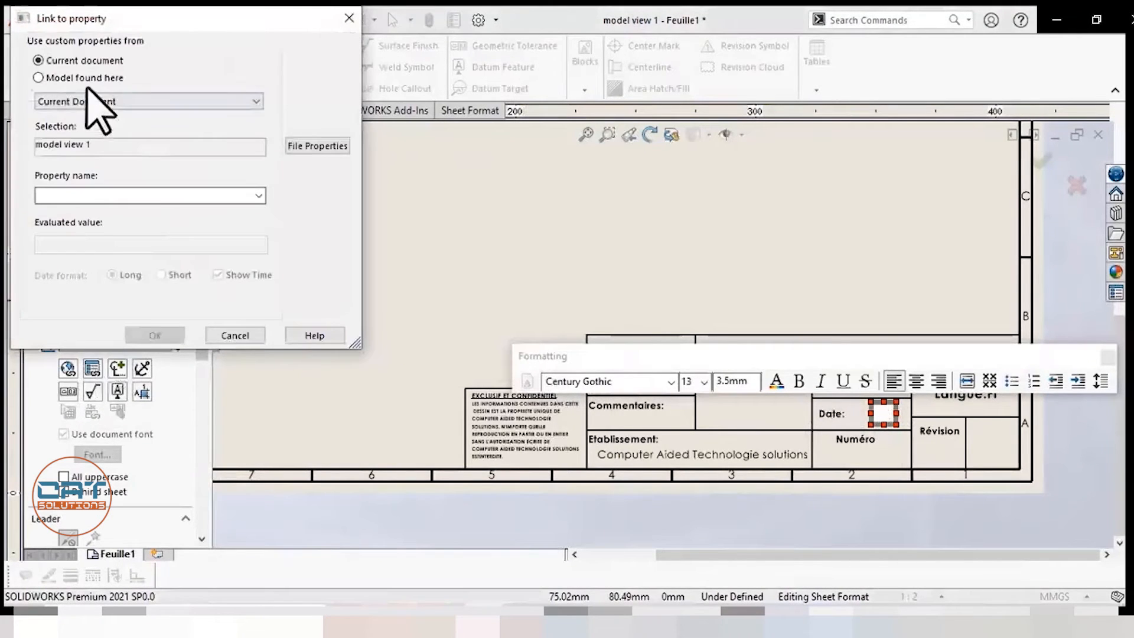
click(259, 196)
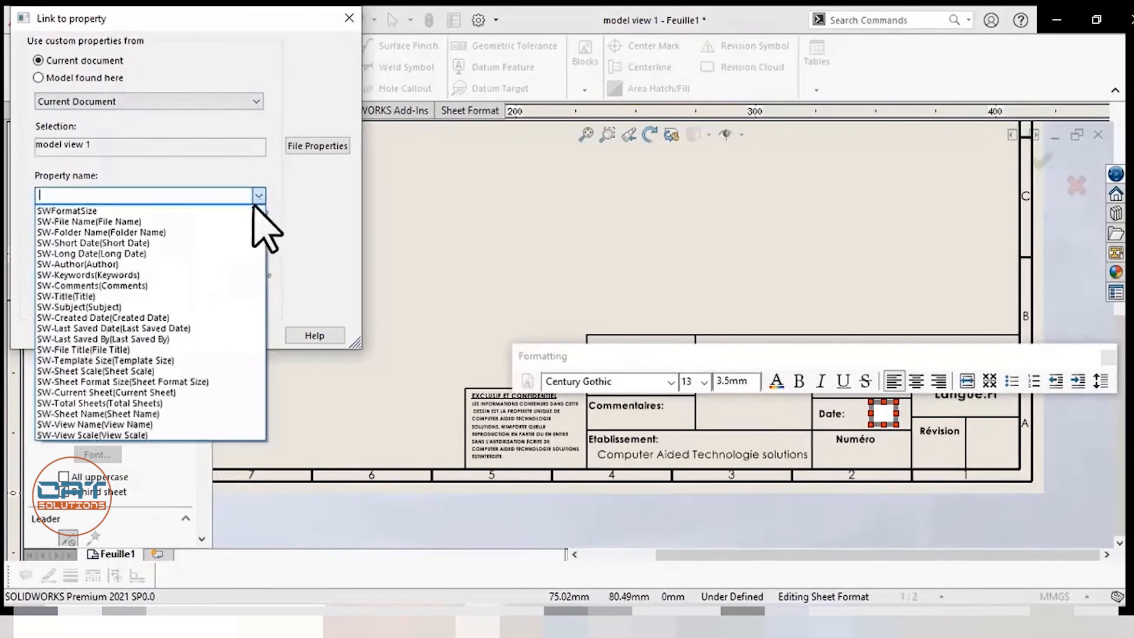
click(155, 244)
click(166, 336)
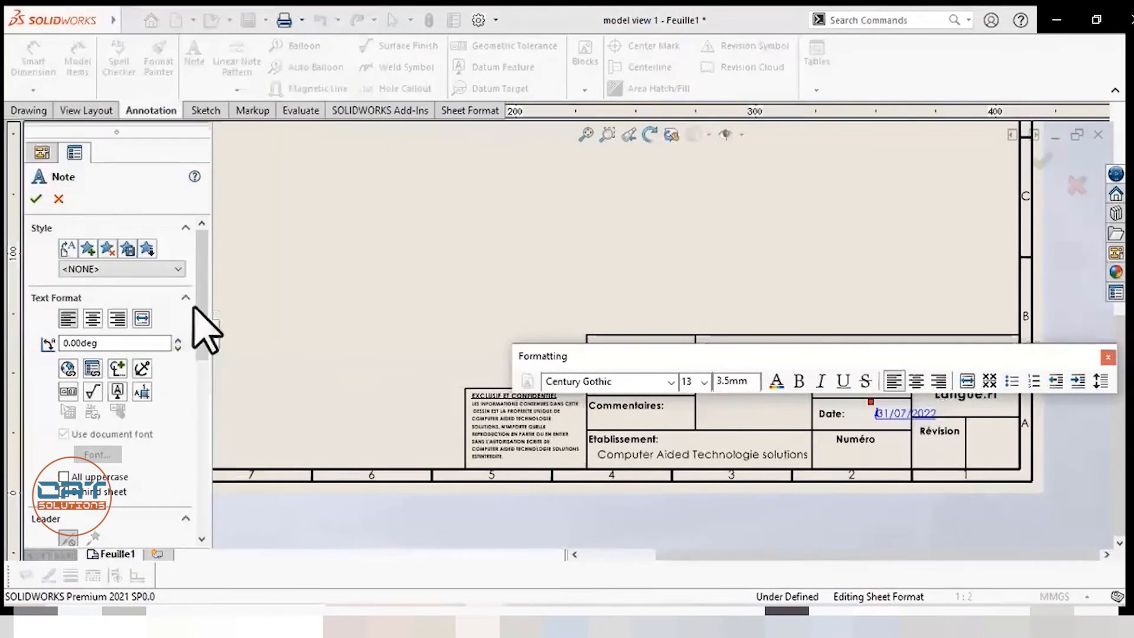
click(615, 296)
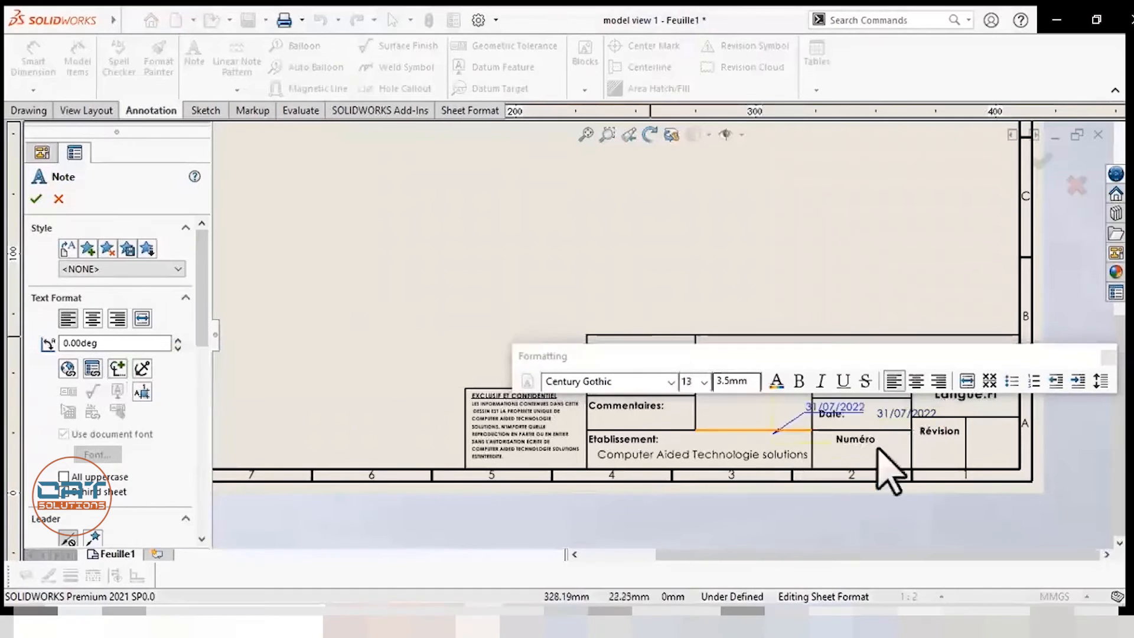
key(Escape)
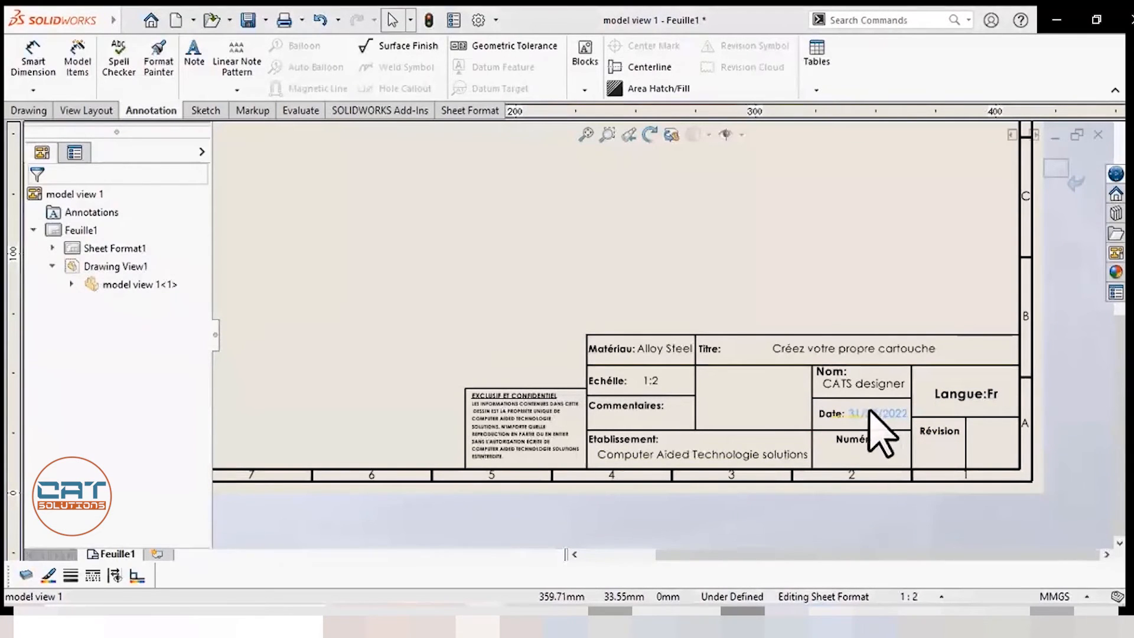
click(855, 473)
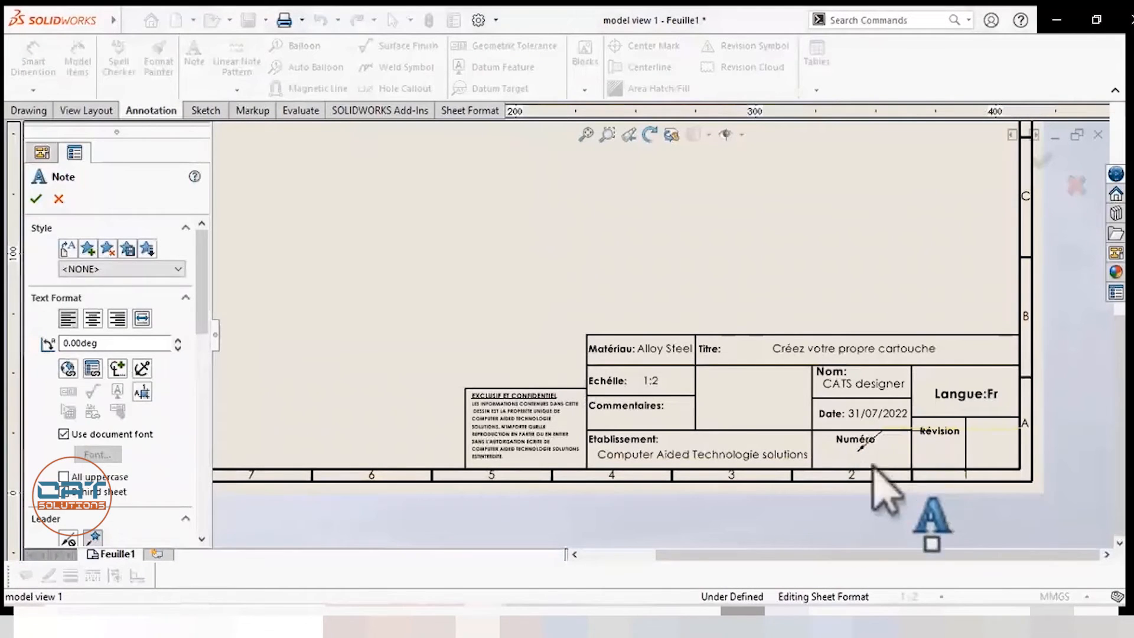
key(Escape)
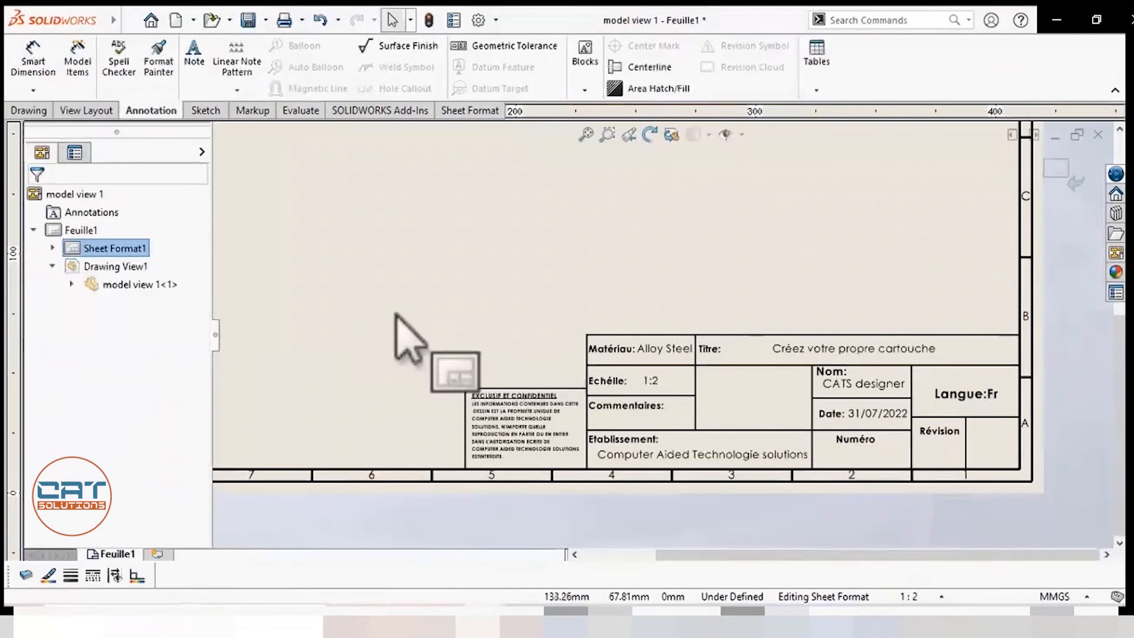
click(204, 79)
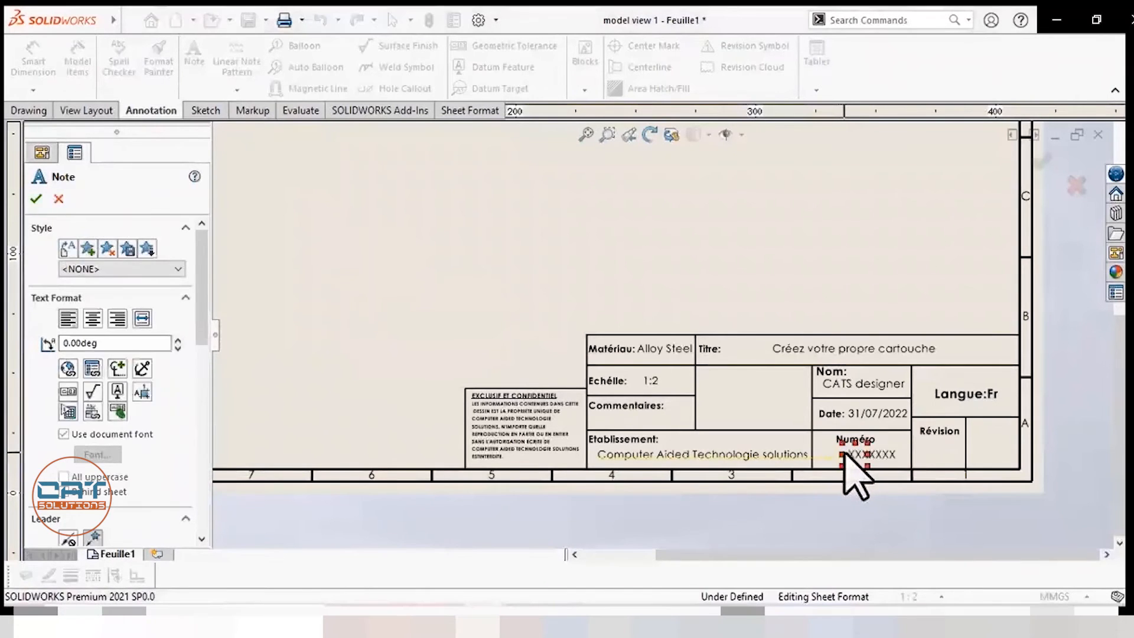
click(914, 451)
key(Escape)
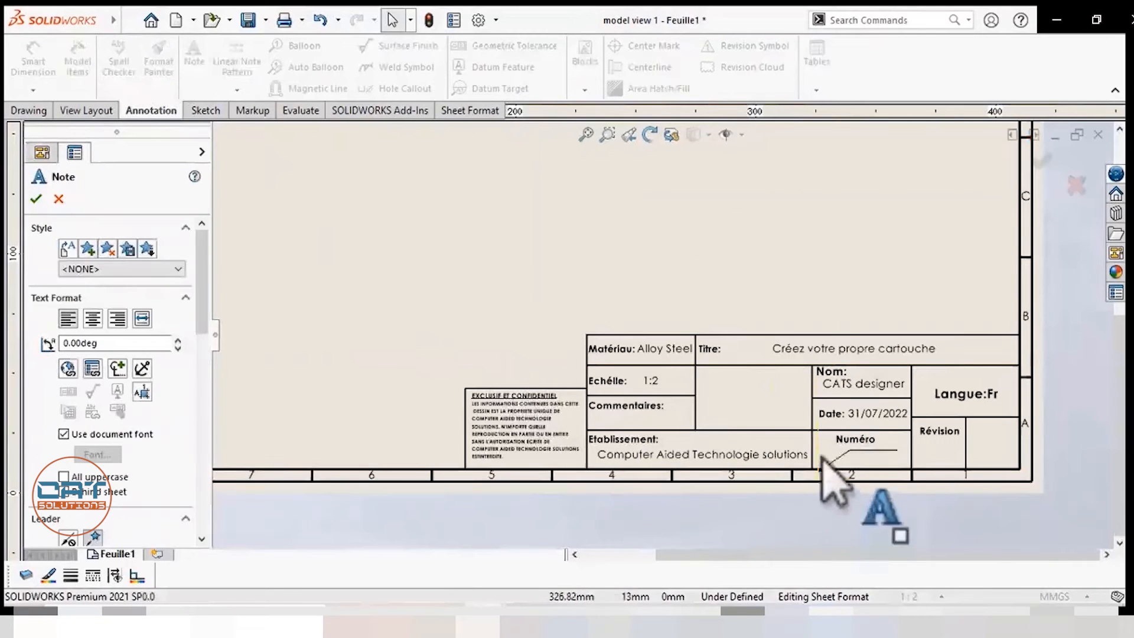
Step: Add a note in the "Numéro" cell linked to Numéro of the model in the drawing view specified in Sheet Properties
click(857, 464)
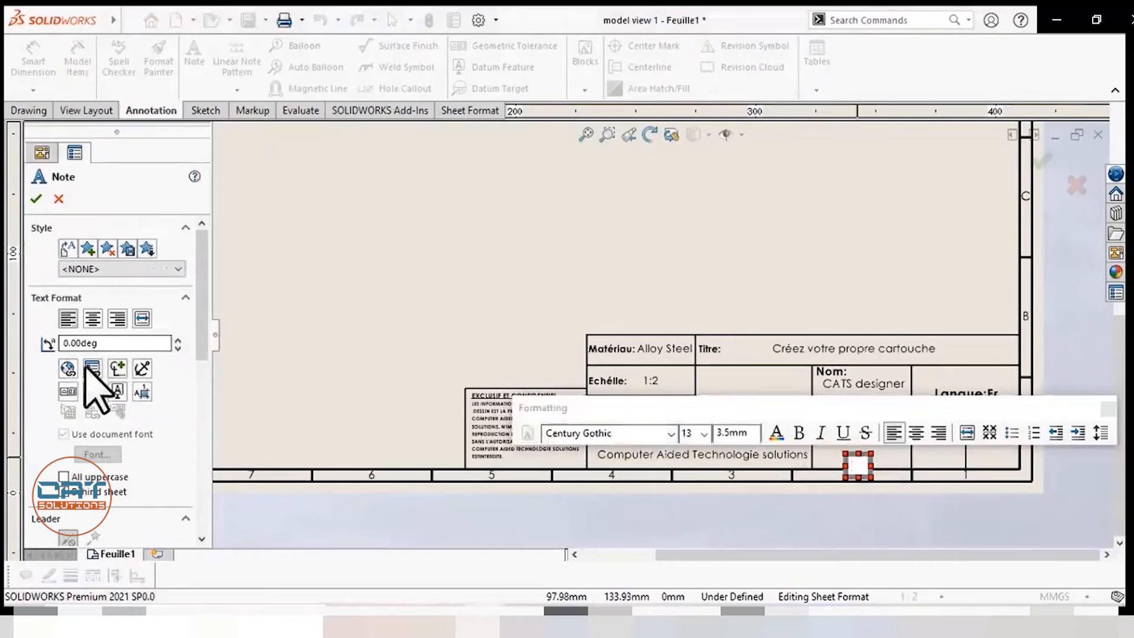
click(90, 369)
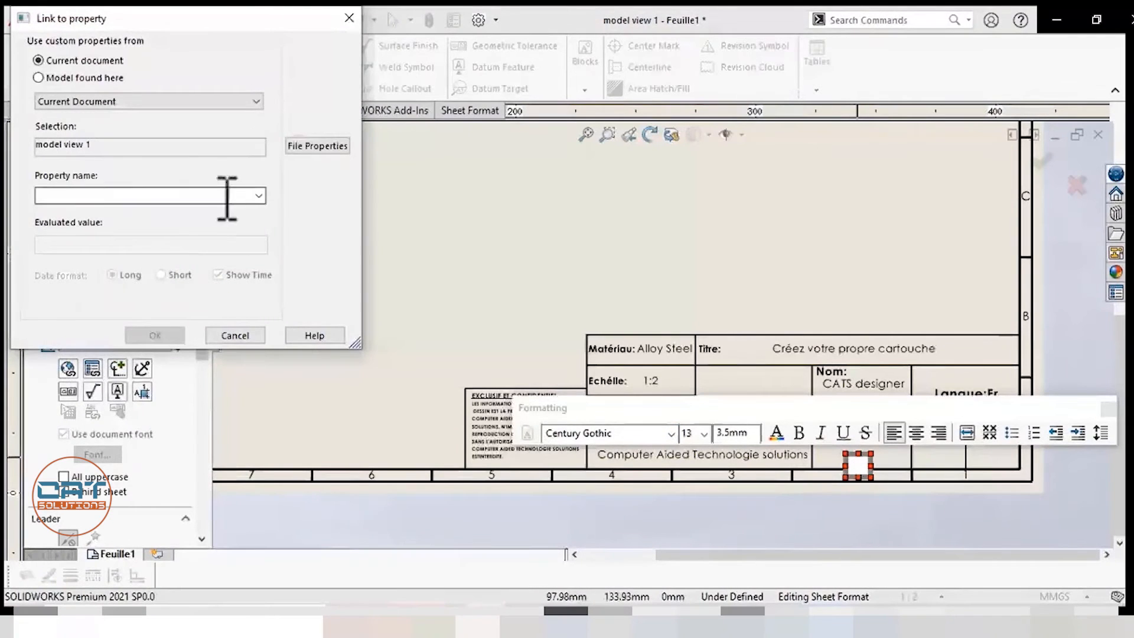
click(258, 195)
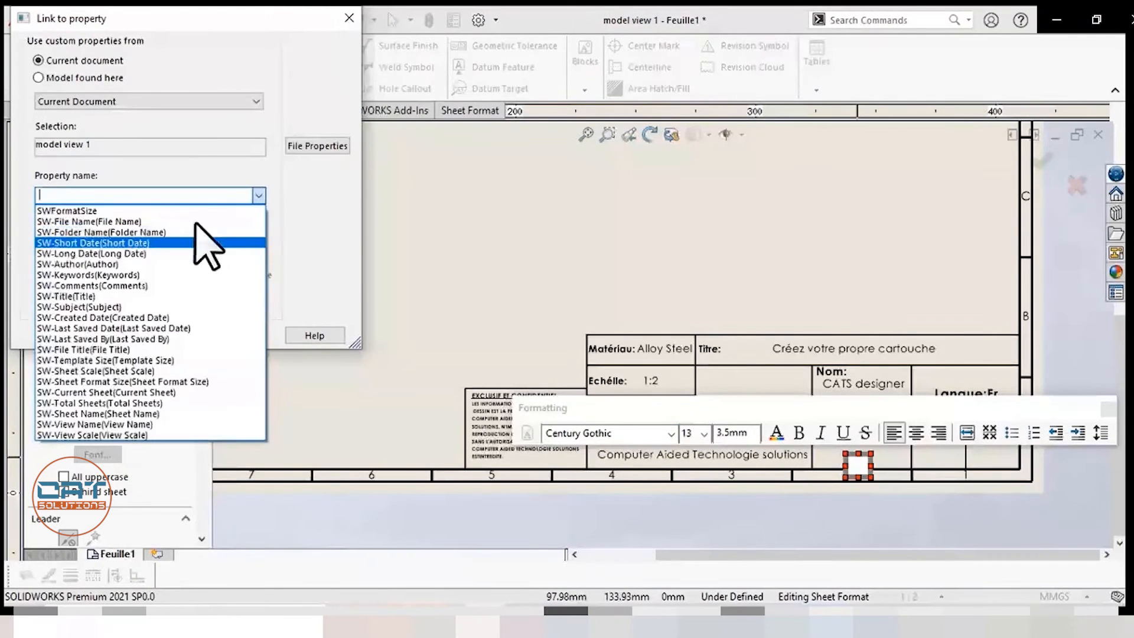
click(88, 77)
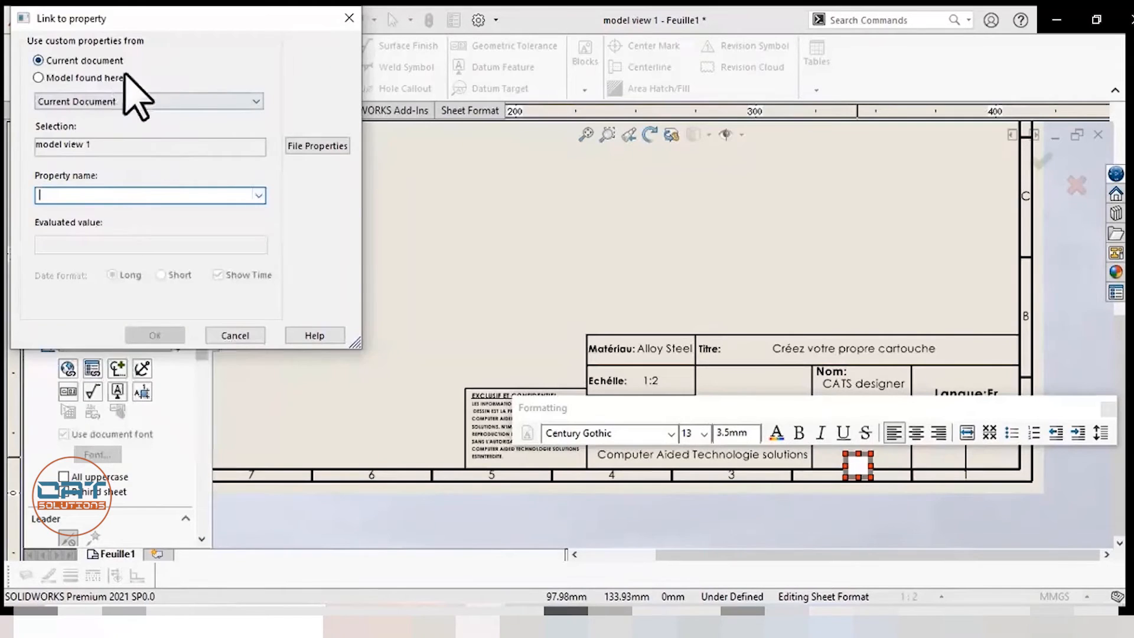
click(258, 197)
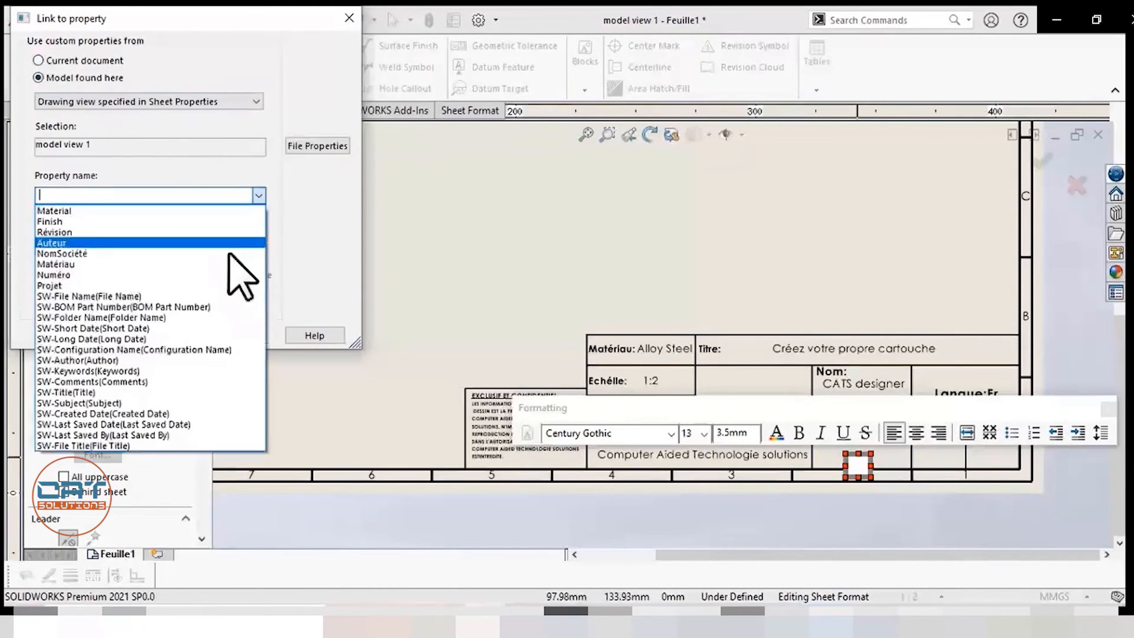
click(114, 277)
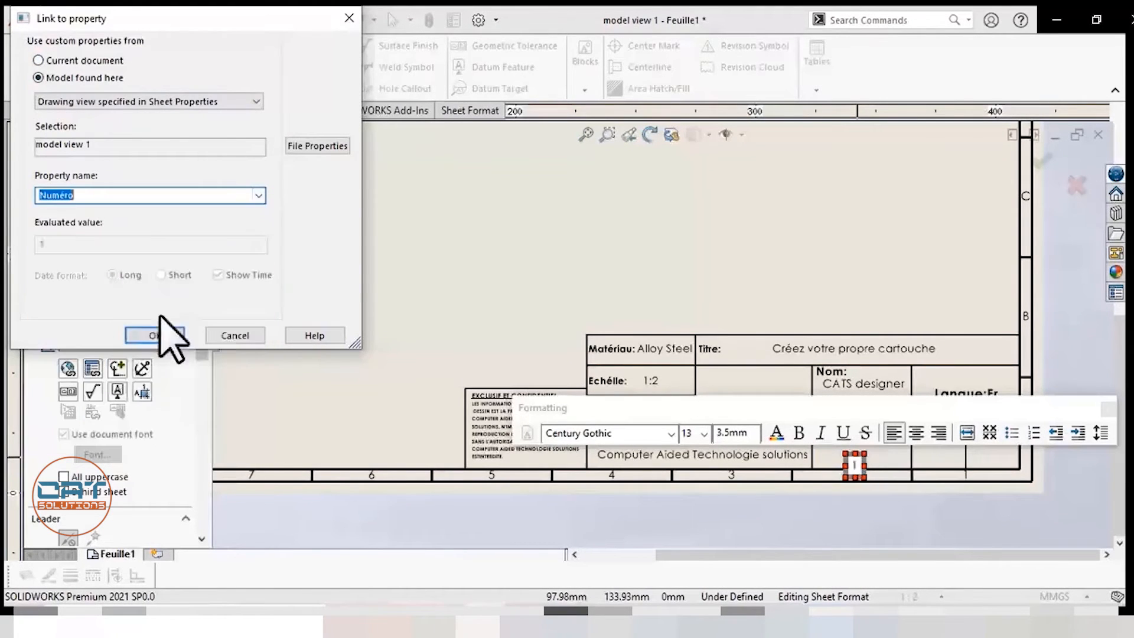
click(157, 334)
click(413, 319)
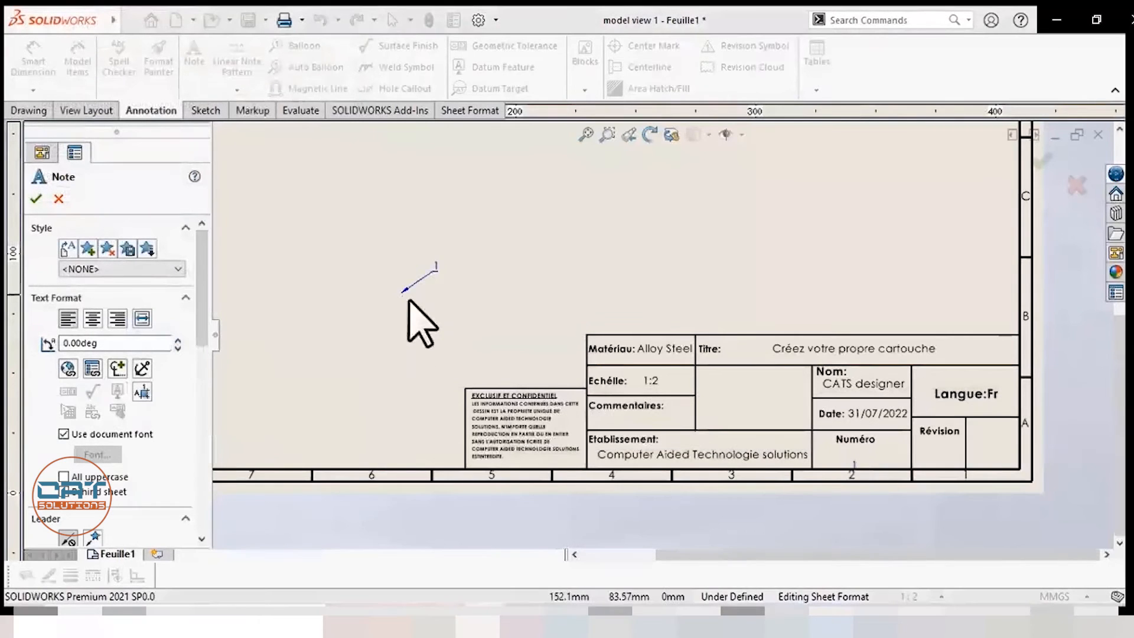
key(Escape)
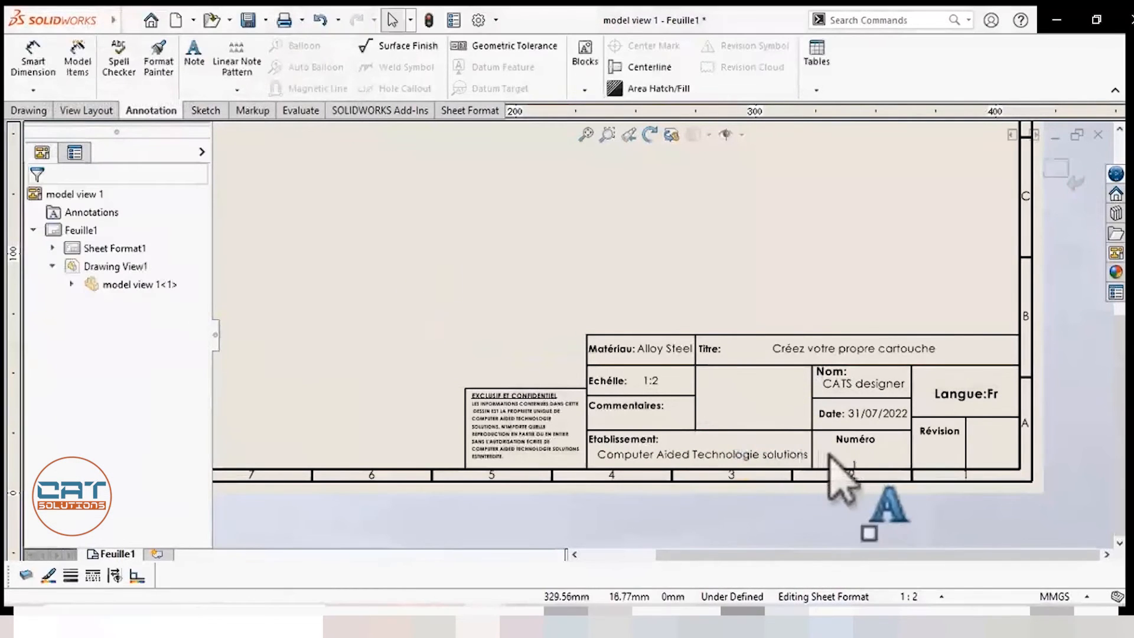
Step: Move the linked number note up to sit beneath the "Numéro" label inside its cell and deselect it
scroll(851, 467, down, 2)
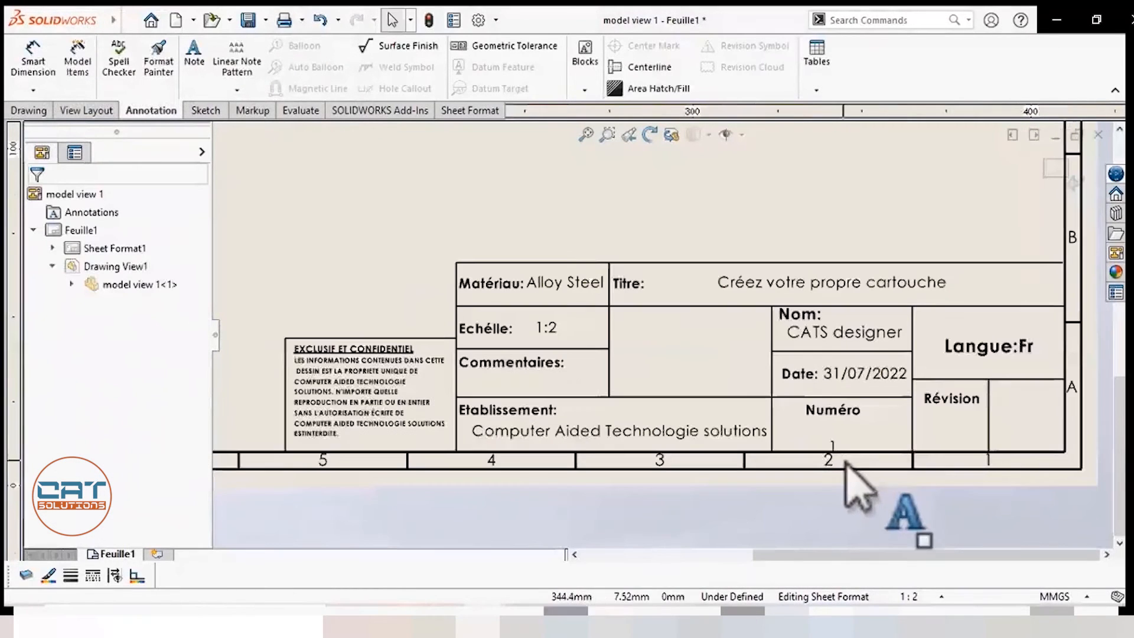
click(833, 434)
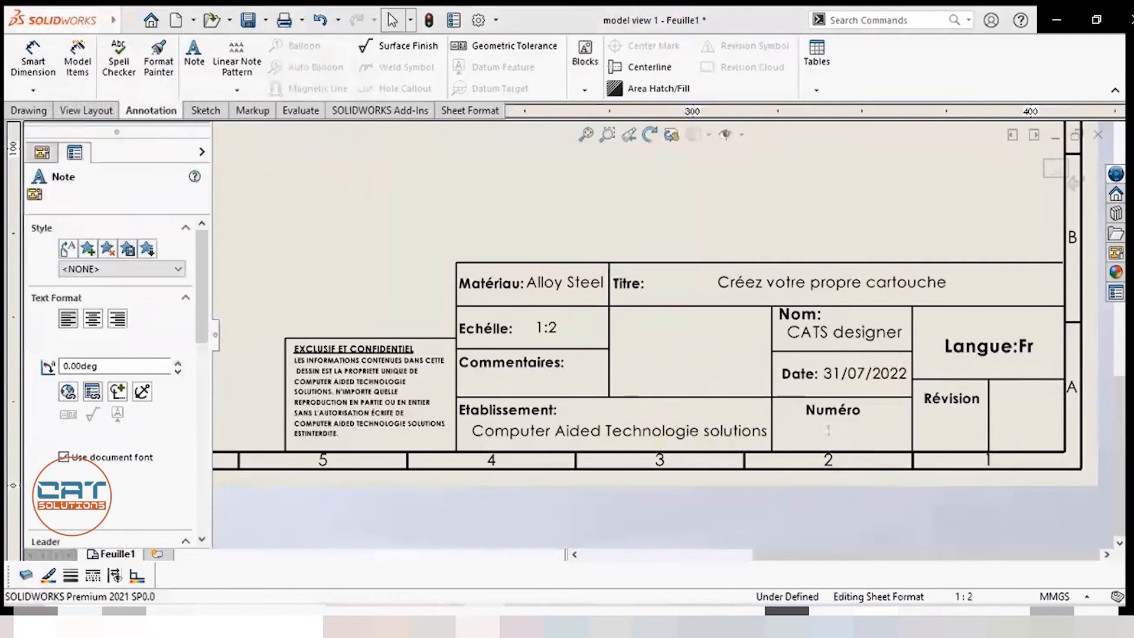
click(744, 124)
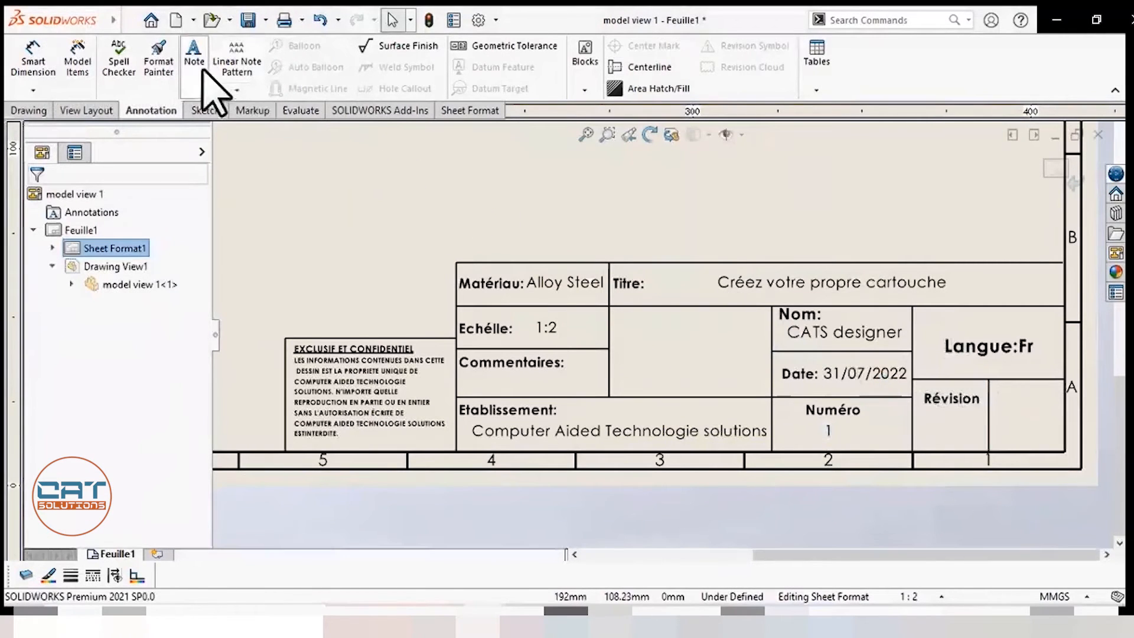
Step: Add a note beneath "Révision" linked to Révision of the model in the drawing view specified in Sheet Properties
click(953, 432)
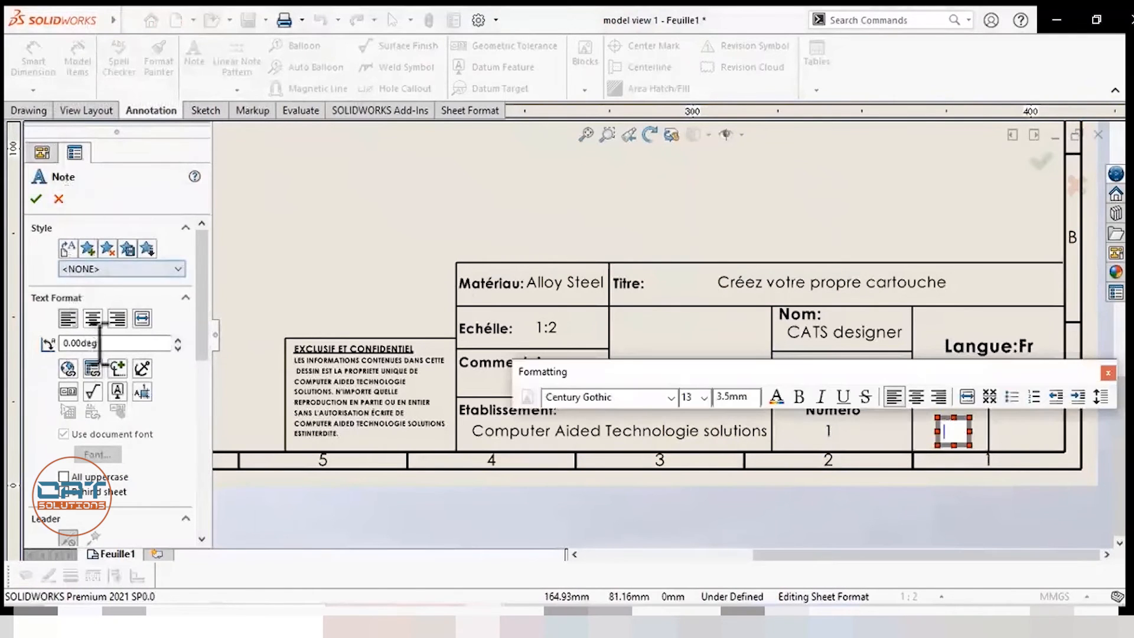
click(92, 369)
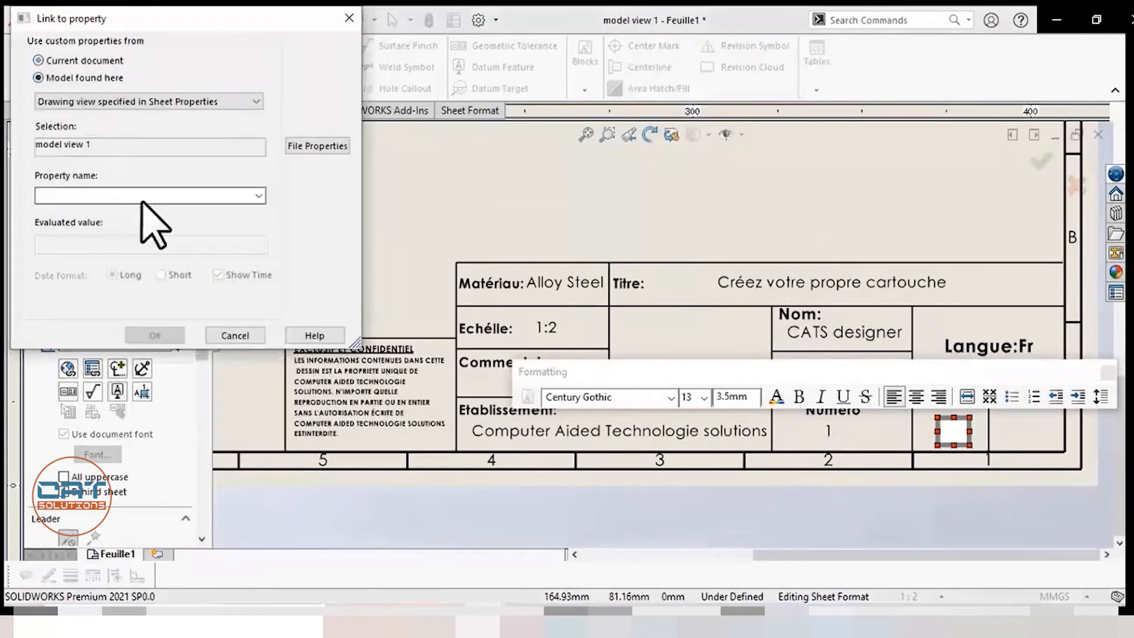
click(246, 198)
click(182, 243)
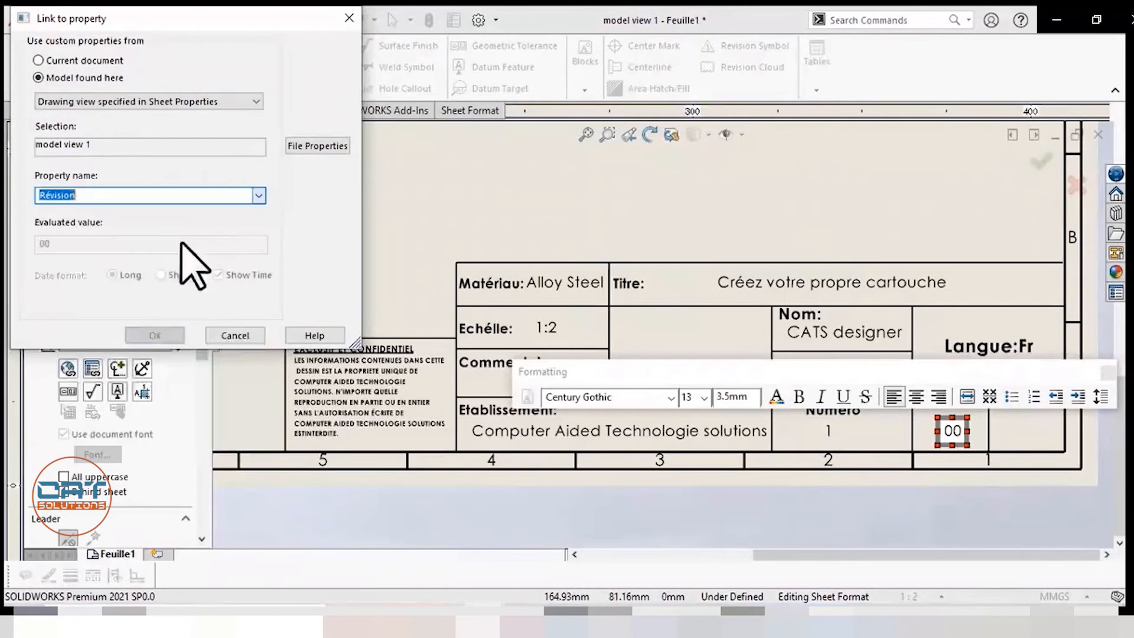
click(155, 335)
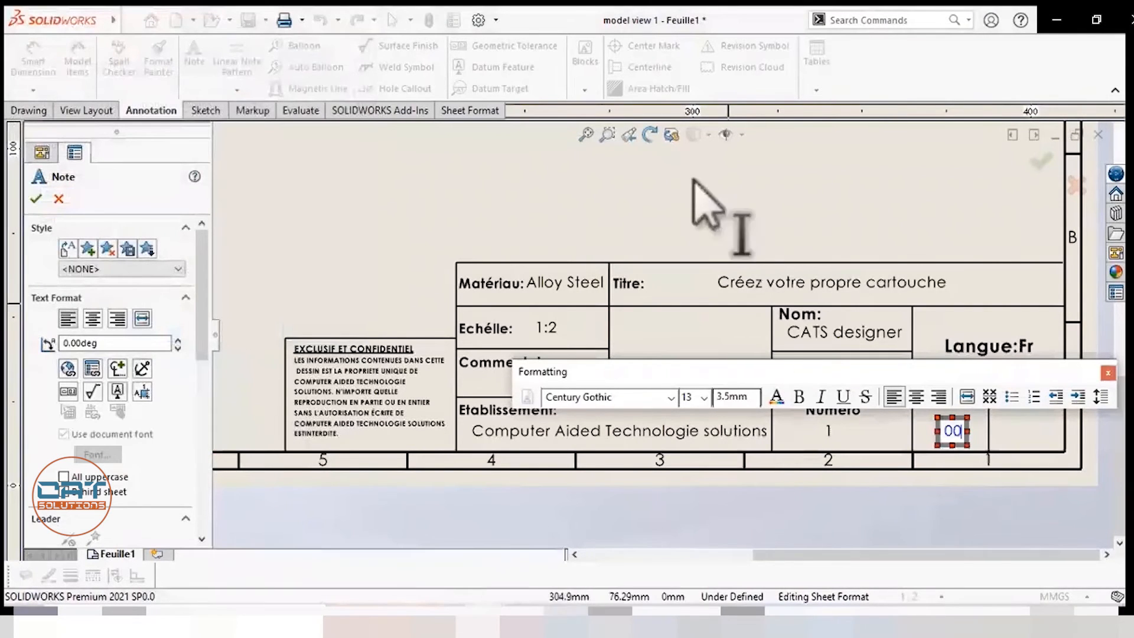
click(678, 205)
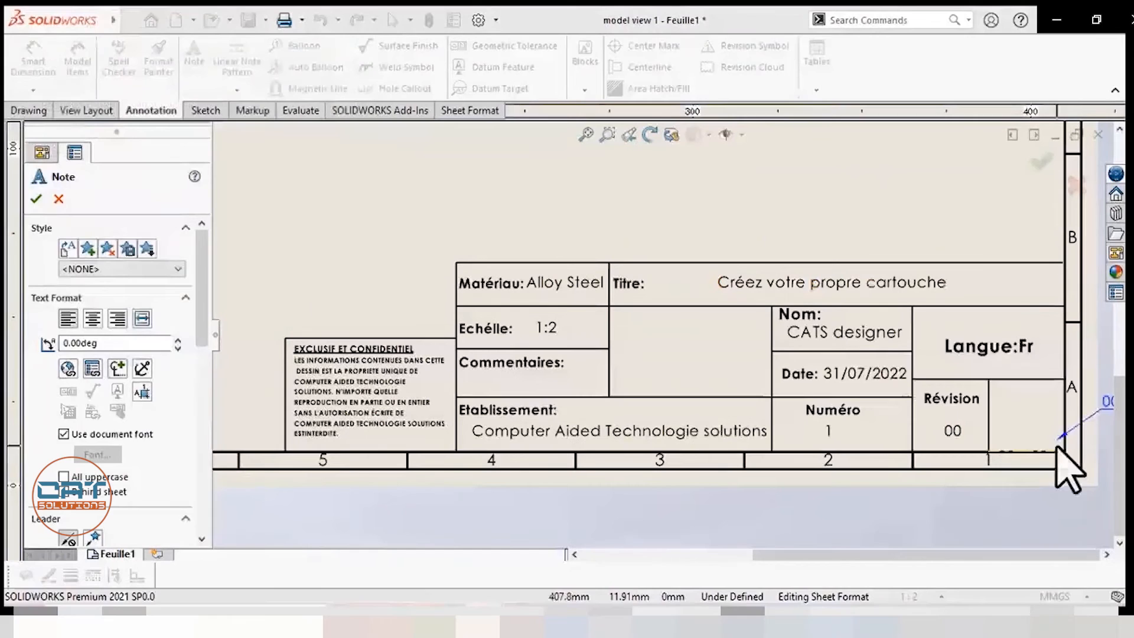
Step: Make the logo picture's black background transparent, and shrink and position the picture inside the empty cell beneath "Titre:"
key(Escape)
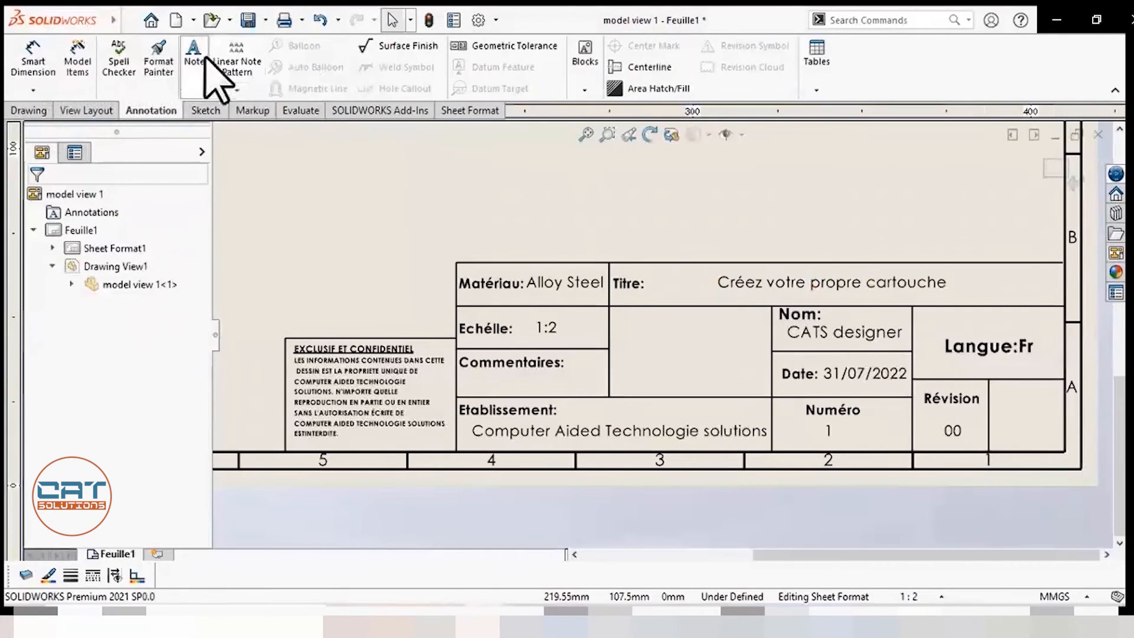
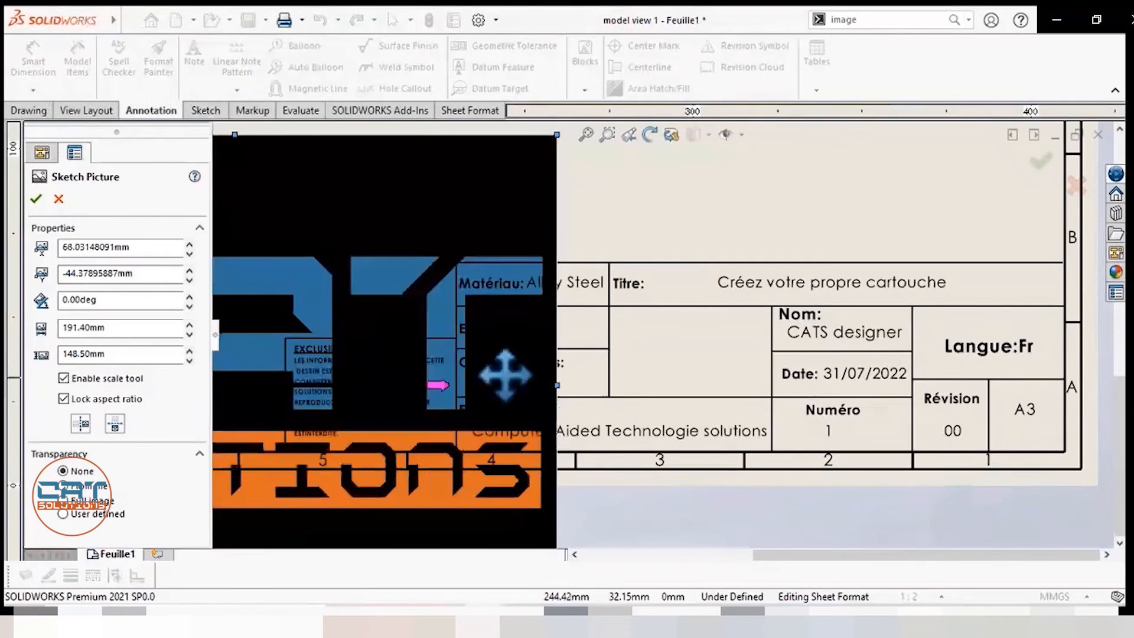
click(95, 502)
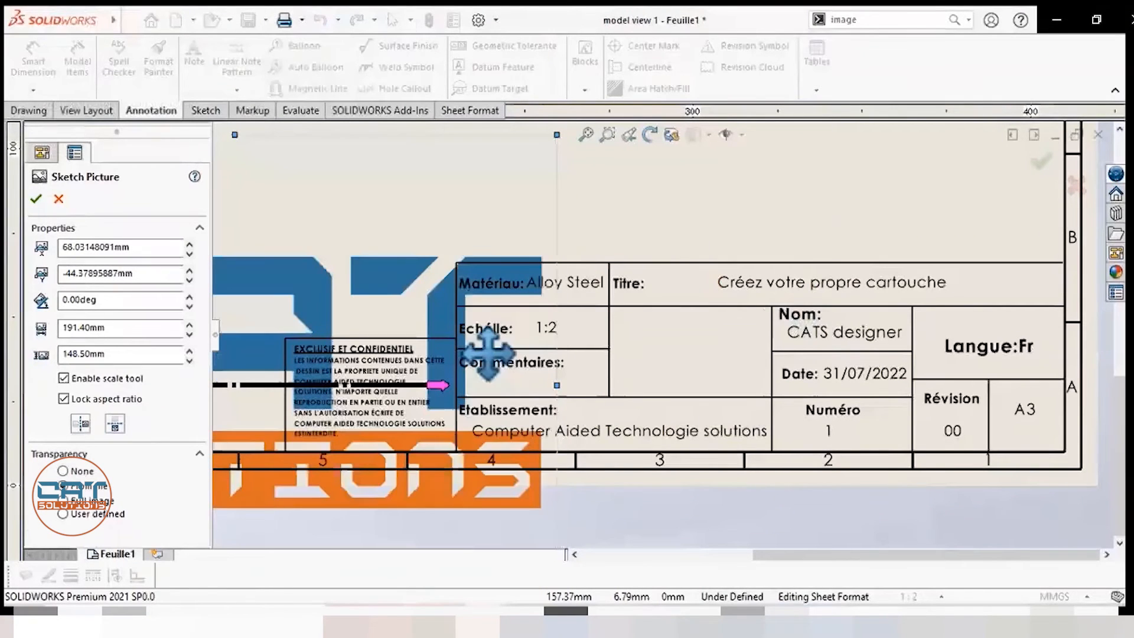
drag(555, 136, 357, 289)
drag(222, 362, 756, 309)
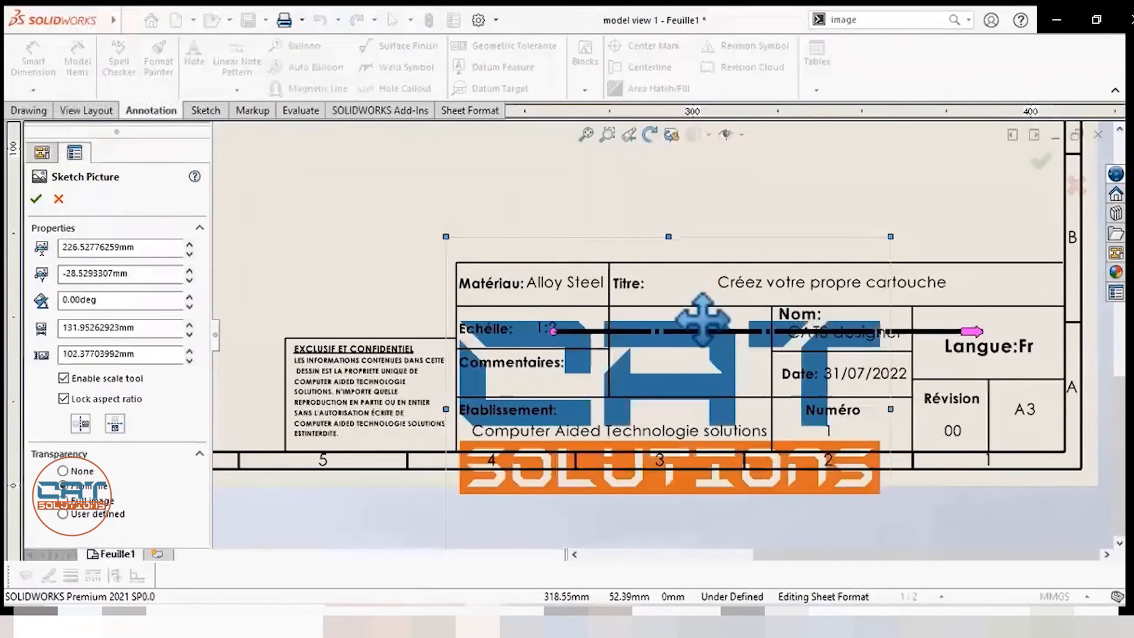
drag(448, 237, 871, 438)
mouse_move(790, 497)
mouse_down()
mouse_move(733, 359)
mouse_move(707, 340)
mouse_move(687, 351)
mouse_up()
click(226, 217)
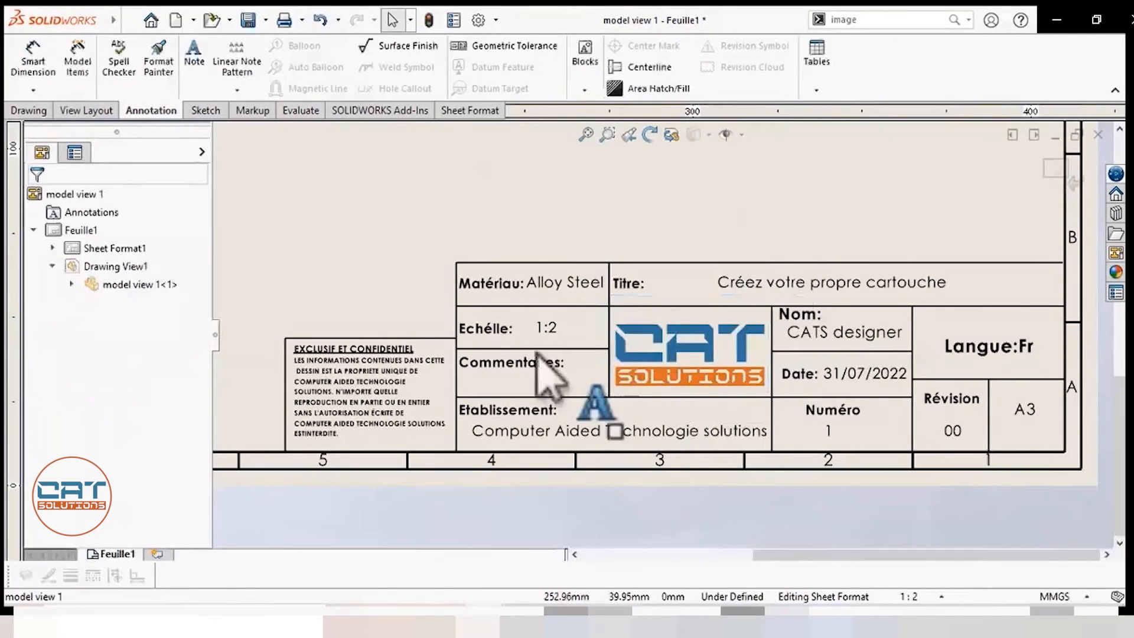
Step: Move the model's drawing view up and to the right on the sheet
scroll(674, 340, up, 5)
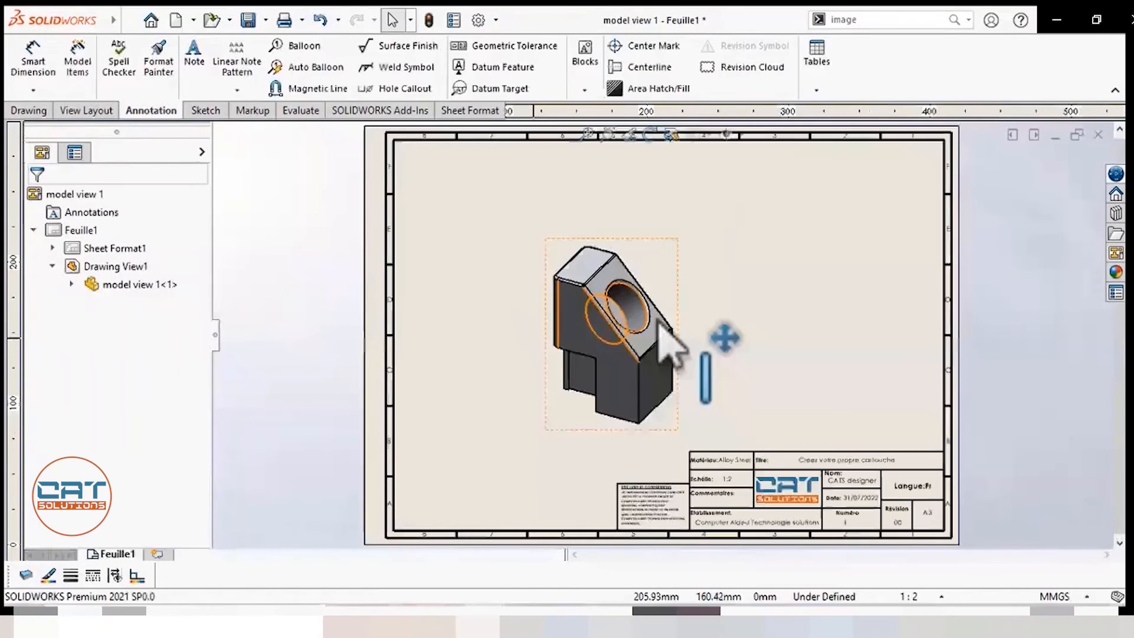
click(658, 321)
drag(672, 432, 714, 379)
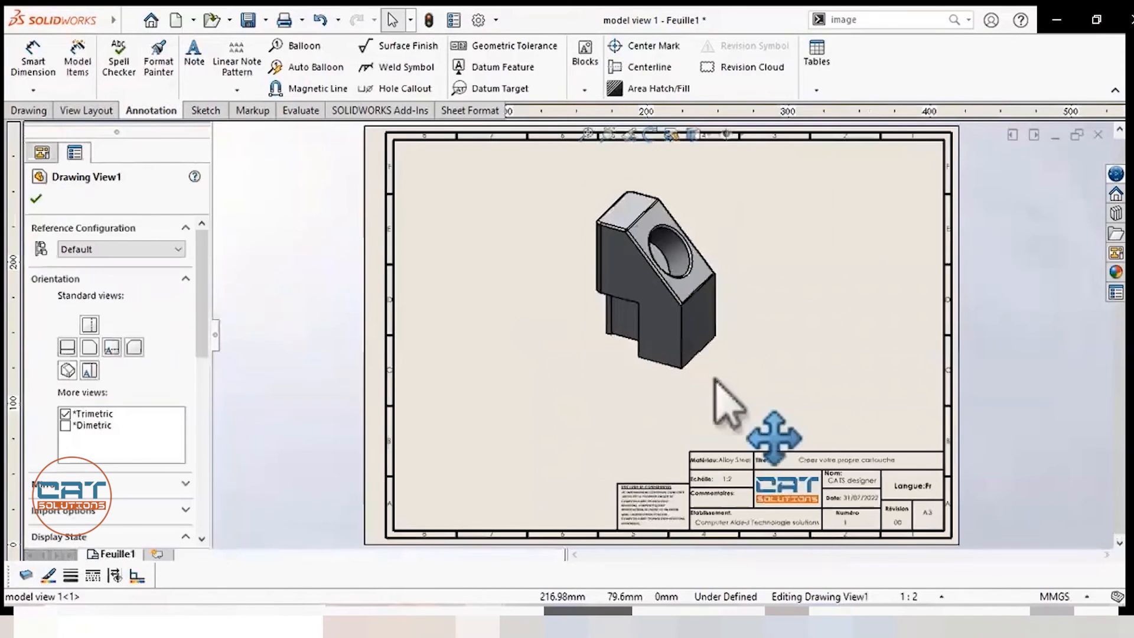
Step: Delete the model's drawing view so the sheet holds only its border and title block
right_click(655, 353)
click(640, 299)
click(639, 296)
key(Delete)
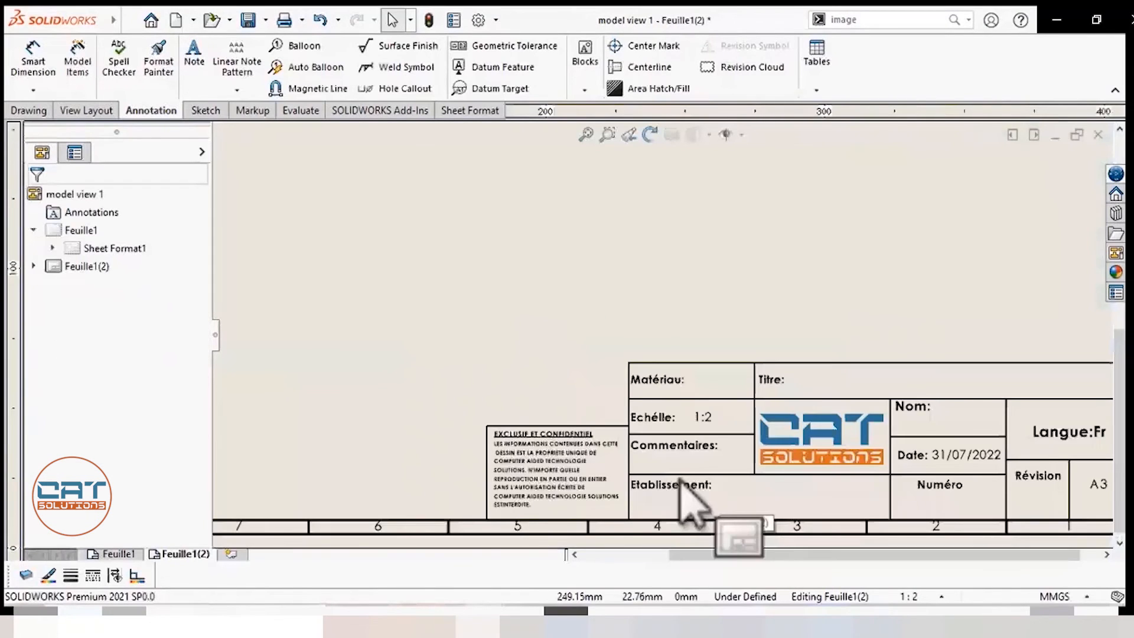
scroll(680, 480, up, 2)
scroll(929, 448, down, 2)
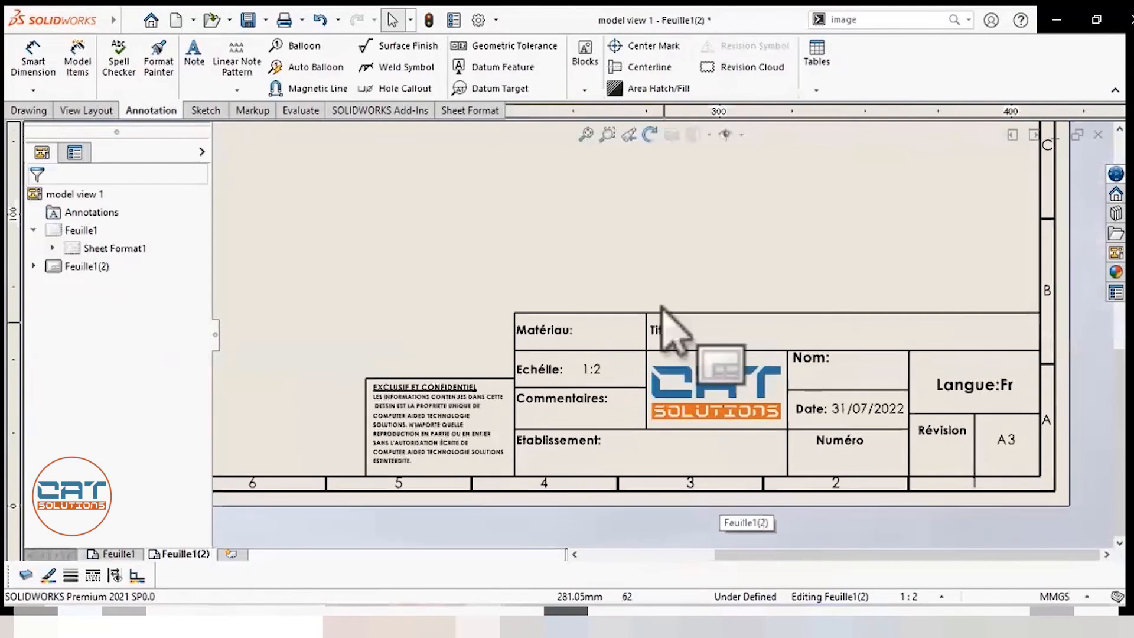
scroll(572, 194, up, 8)
scroll(572, 195, down, 3)
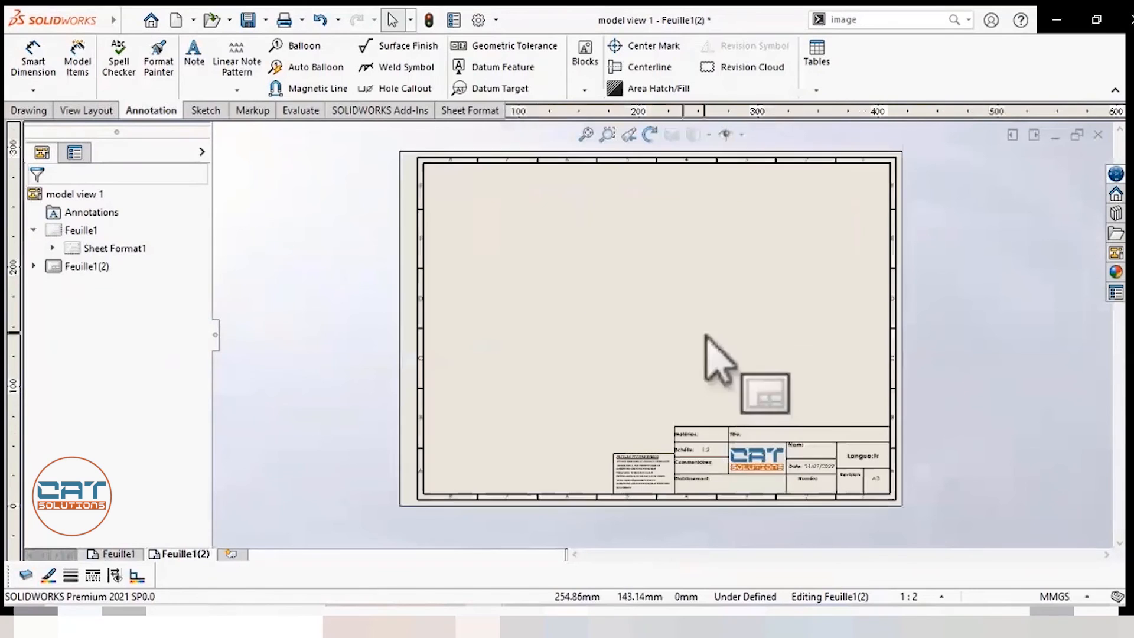
Step: Start saving the sheet format and delete the existing customsheet.slddrt from the french sheetformat folder
click(129, 20)
click(148, 174)
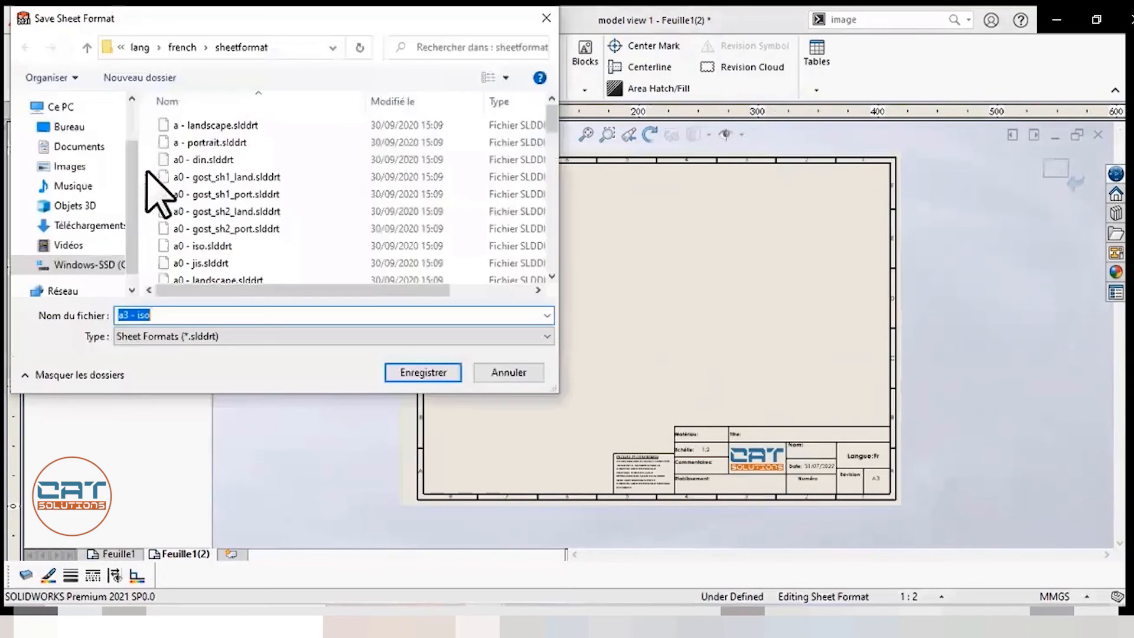
scroll(223, 215, down, 2)
scroll(227, 187, down, 3)
scroll(231, 201, down, 10)
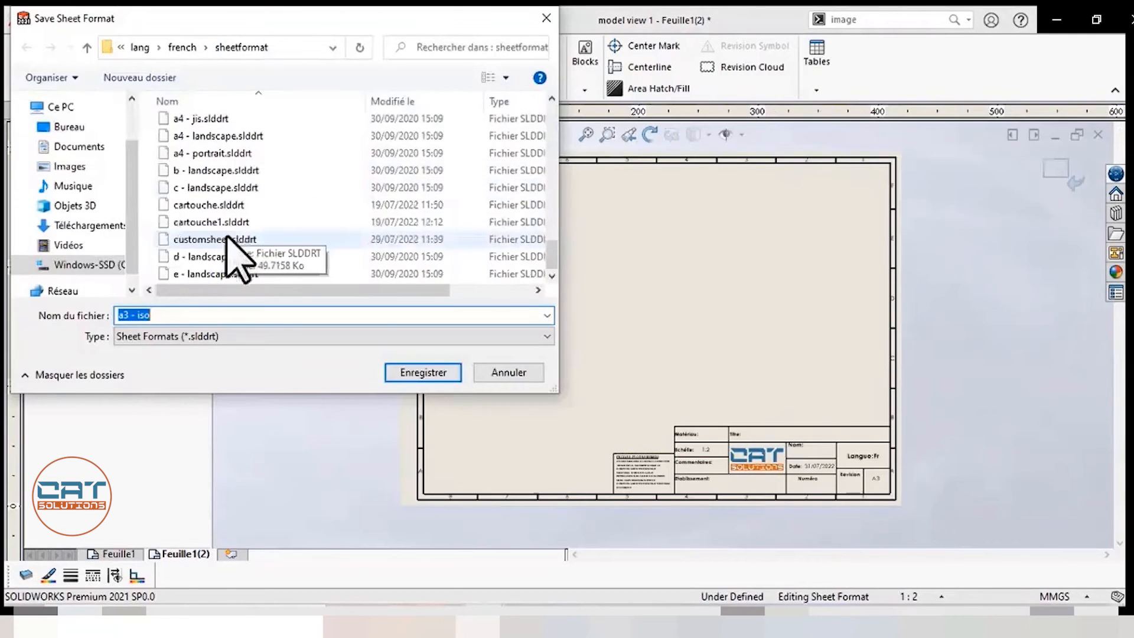
click(228, 238)
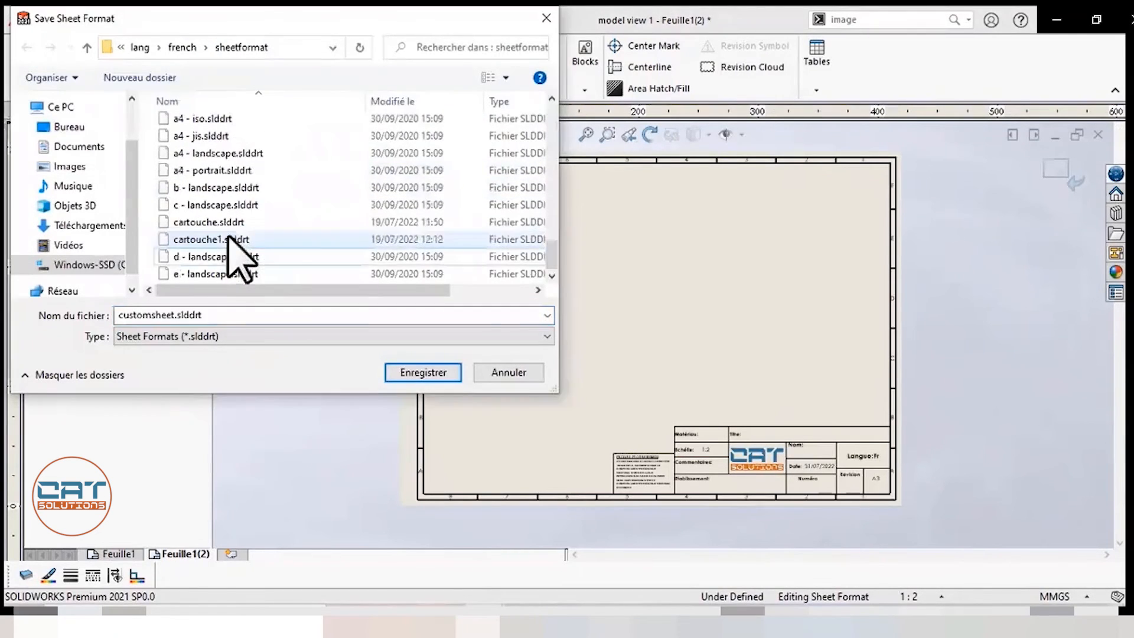
Step: Name the sheet format file "feuille personnalisée" and save it in the french sheetformat folder
click(177, 315)
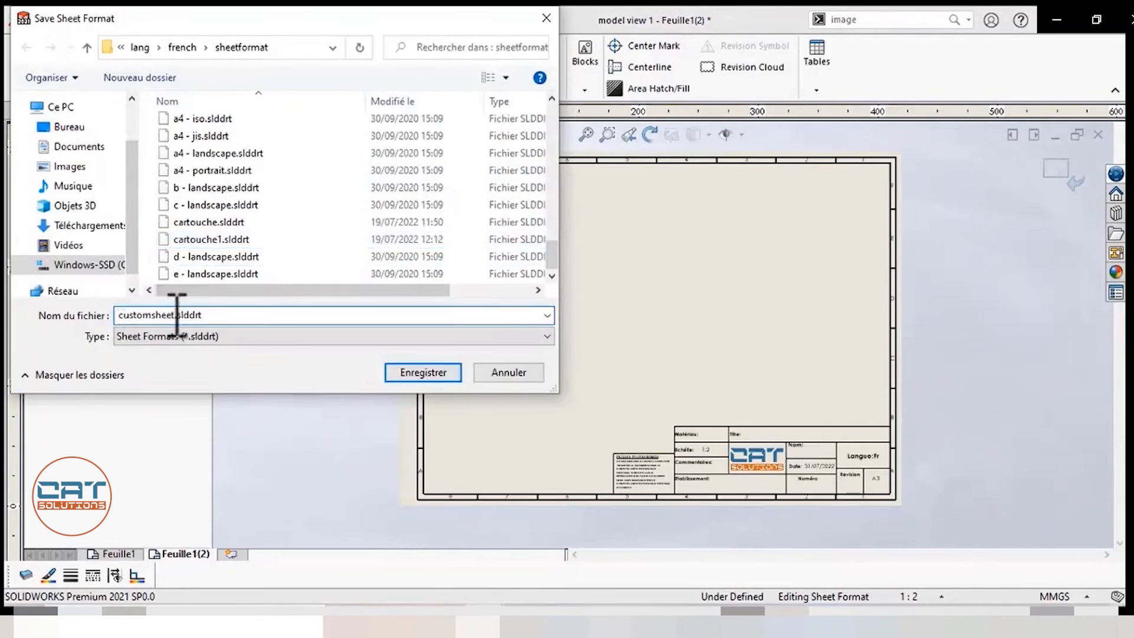
key(BackSpace)
key(BackSpace)
key(BackSpace)
key(BackSpace)
key(BackSpace)
key(BackSpace)
key(BackSpace)
key(BackSpace)
key(BackSpace)
key(BackSpace)
key(BackSpace)
text(feuille)
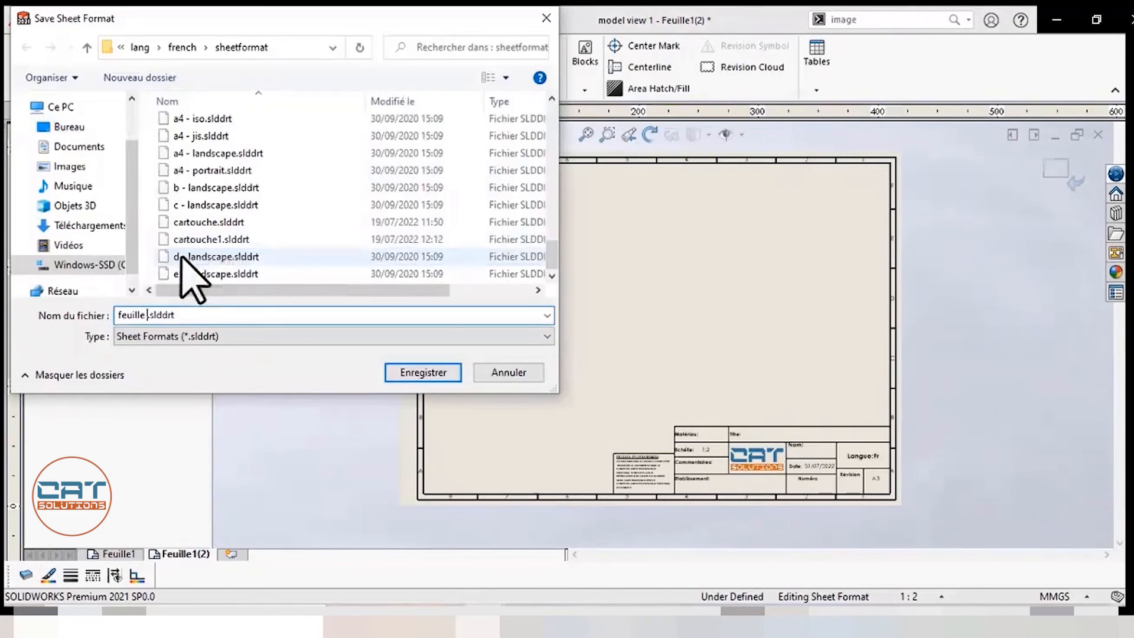
text( personnalise)
key(BackSpace)
text(ée)
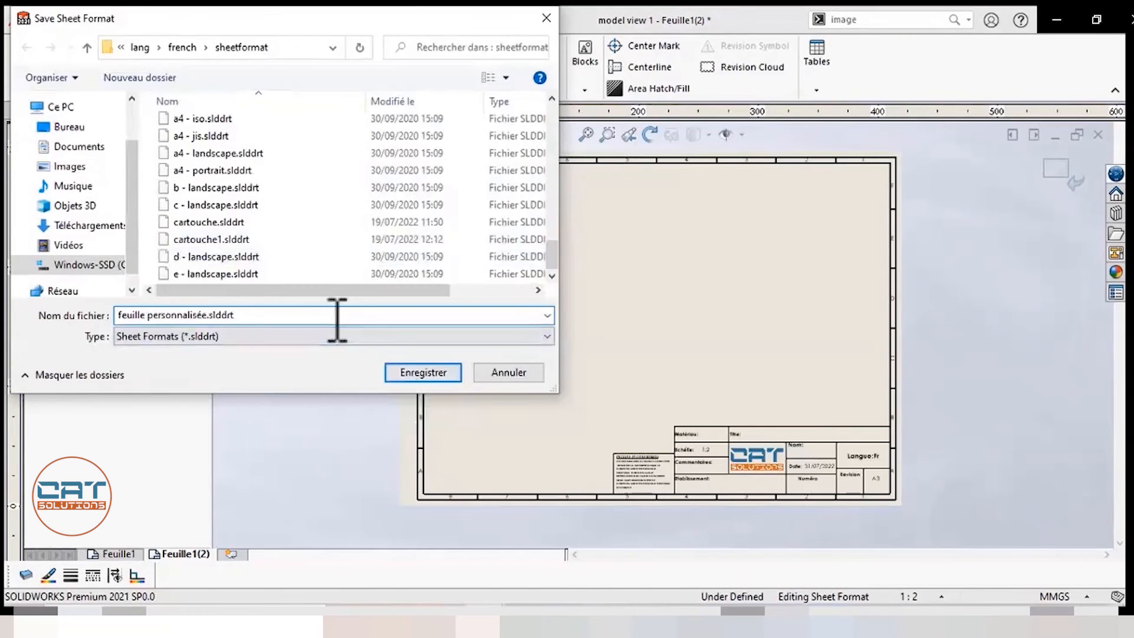
key(BackSpace)
key(BackSpace)
key(BackSpace)
key(BackSpace)
key(BackSpace)
key(BackSpace)
key(BackSpace)
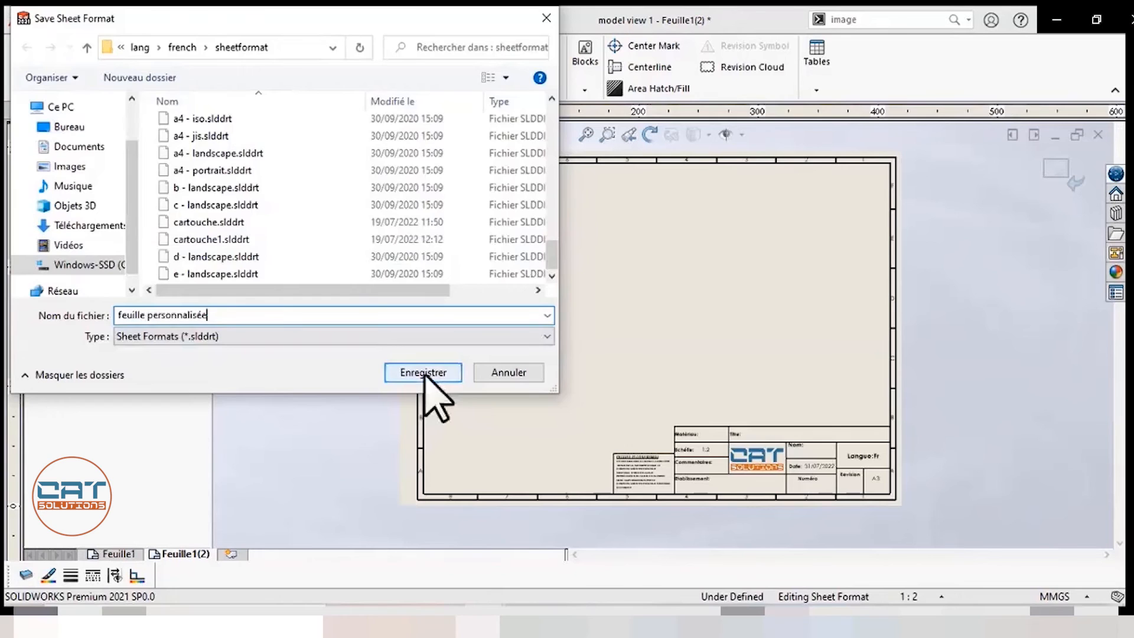
click(423, 373)
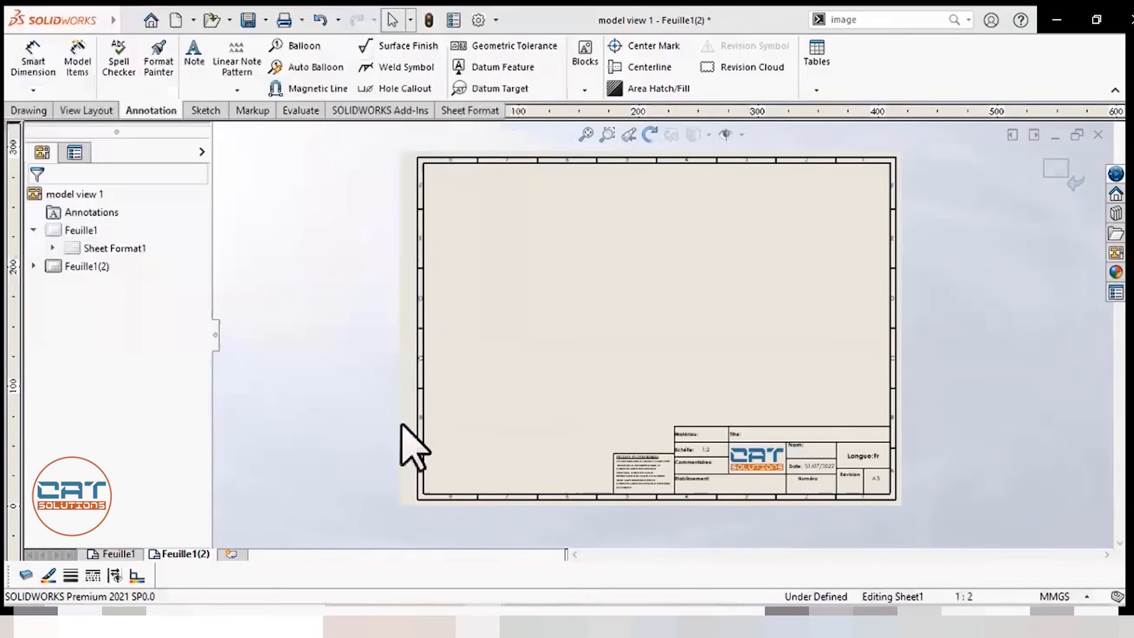
Step: Open the Sheet Properties of Feuille1, view the custom sheet size settings and return to Standard sheet size
click(80, 230)
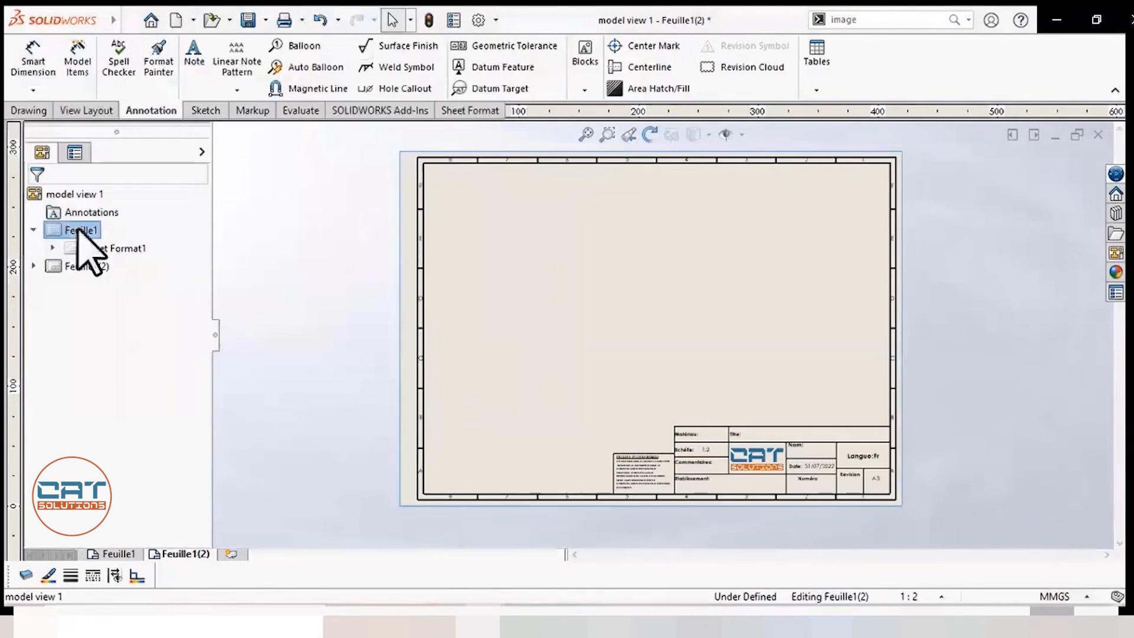
right_click(79, 231)
click(131, 378)
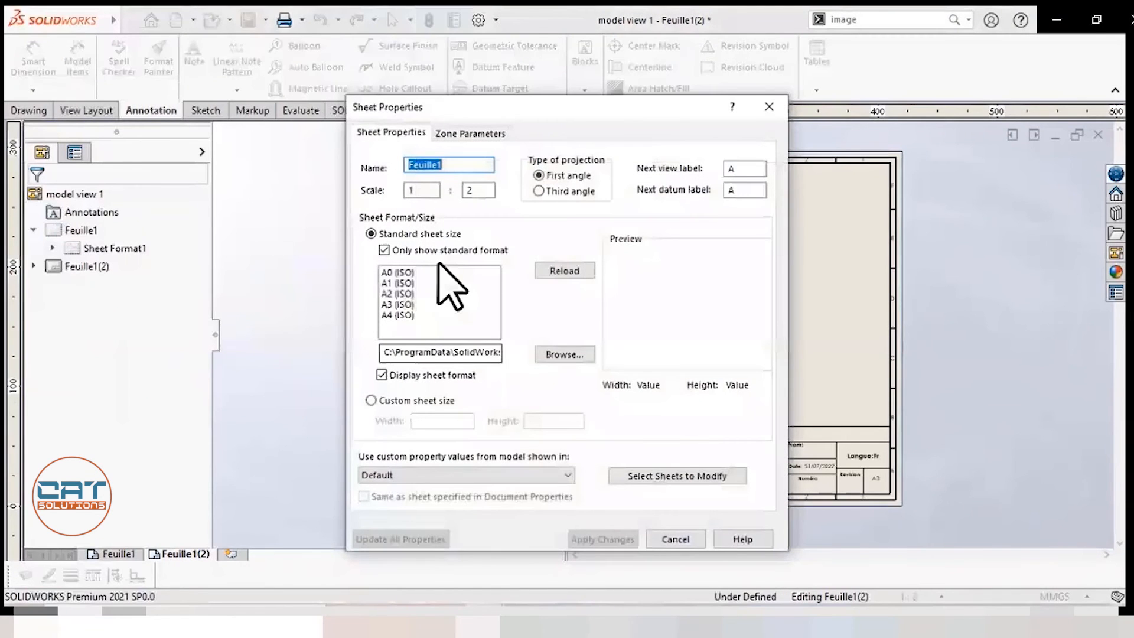
click(382, 400)
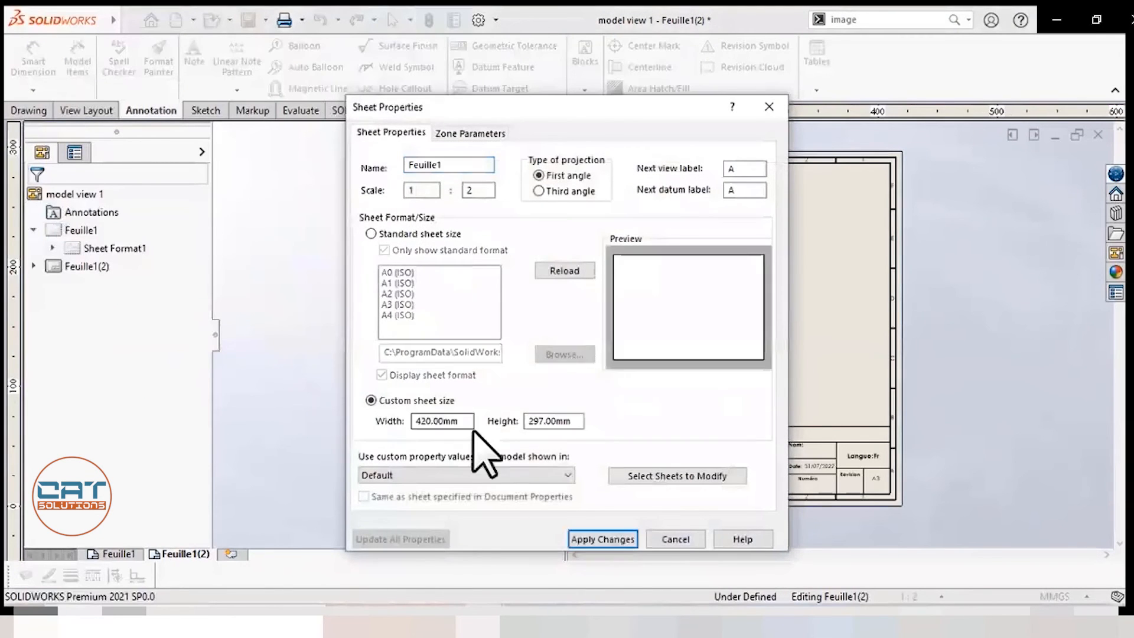
click(371, 233)
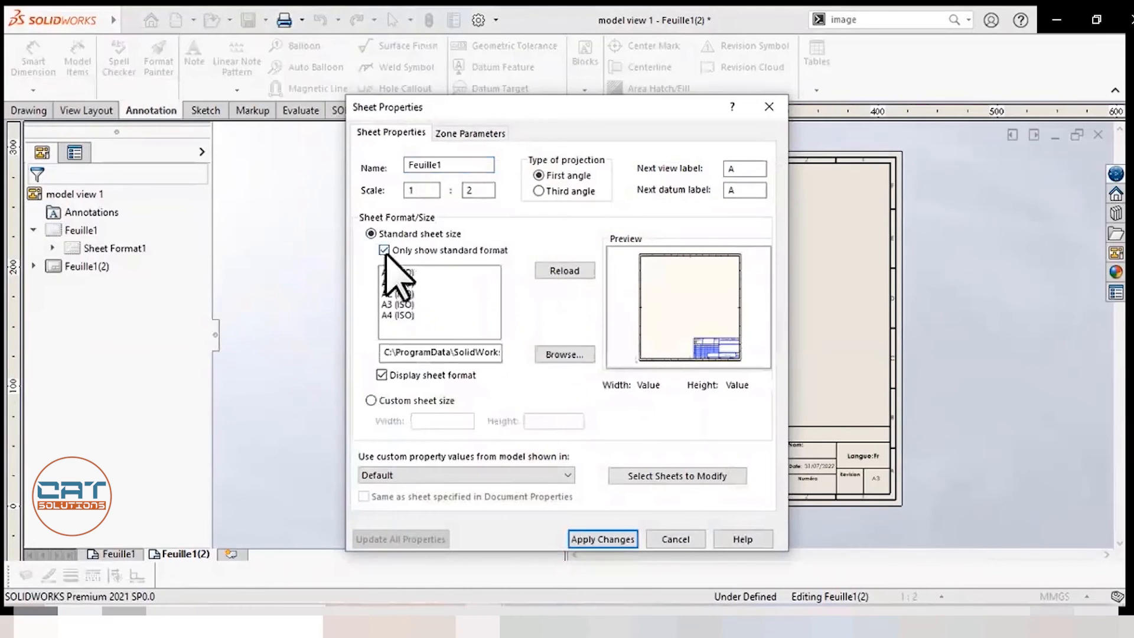
Step: Show non-standard formats and apply "feuille personnalisée" to Feuille1, deleting the modified notes of the current format
click(385, 251)
scroll(428, 313, down, 5)
click(434, 325)
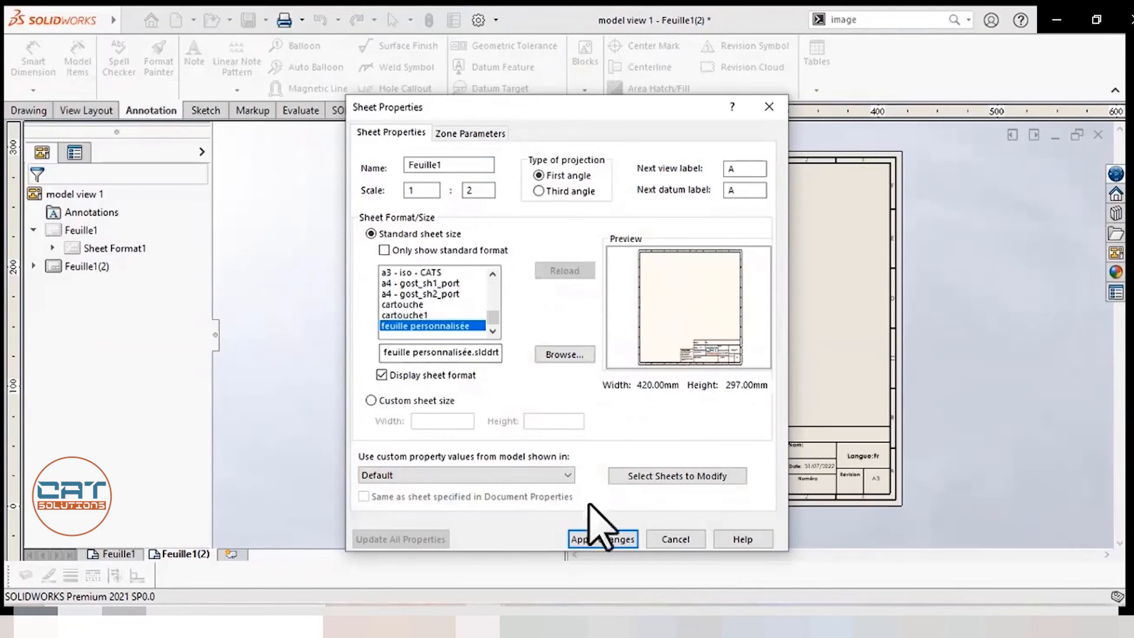
click(607, 539)
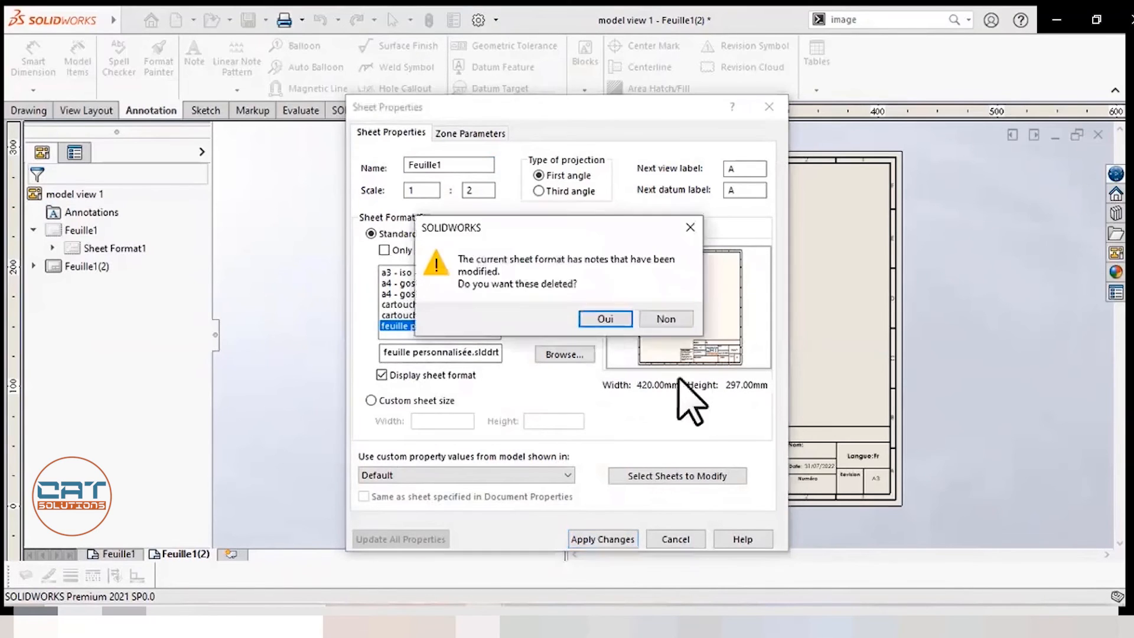
click(607, 318)
scroll(740, 458, down, 3)
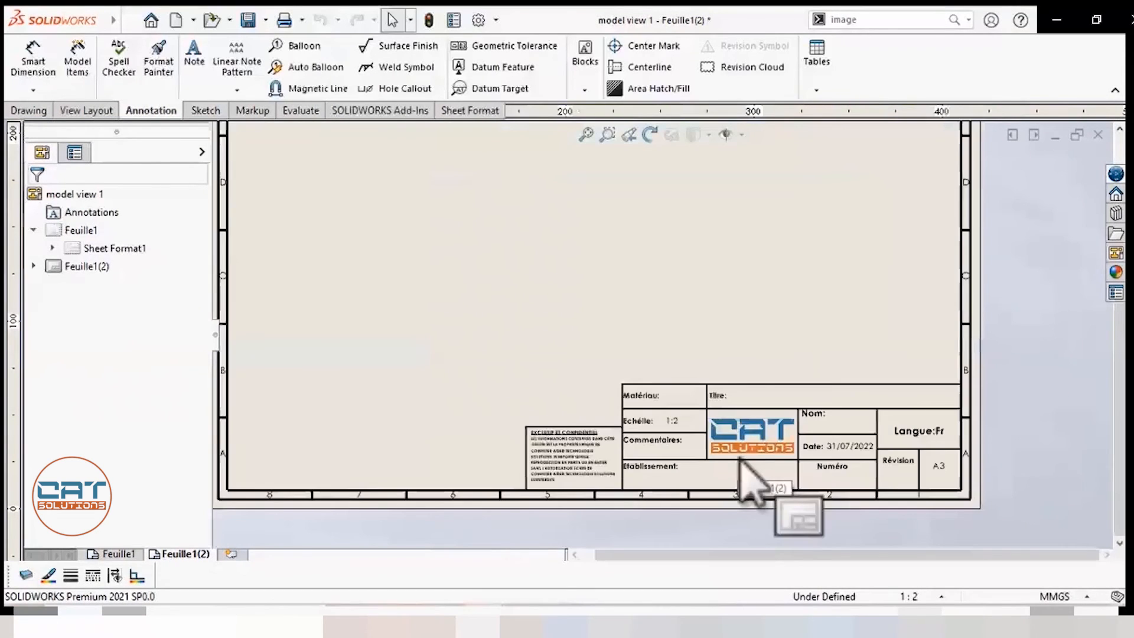
scroll(741, 458, up, 3)
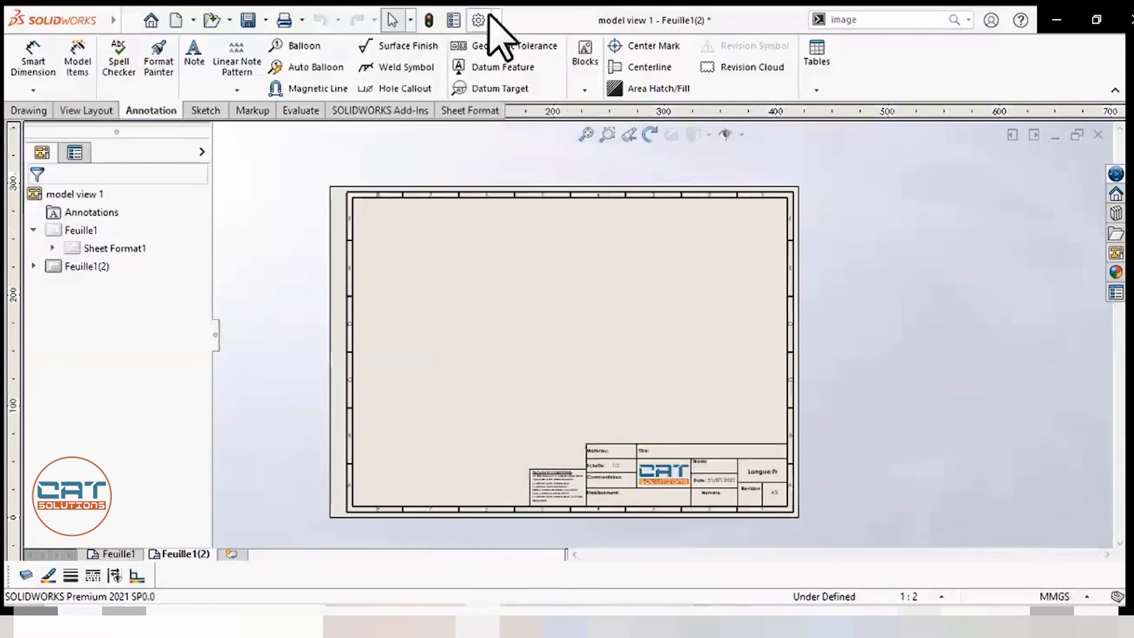
Step: In the document's annotation properties, set the Edge/vertex and Face/surface attachments to the filled swept-back arrowhead
click(480, 20)
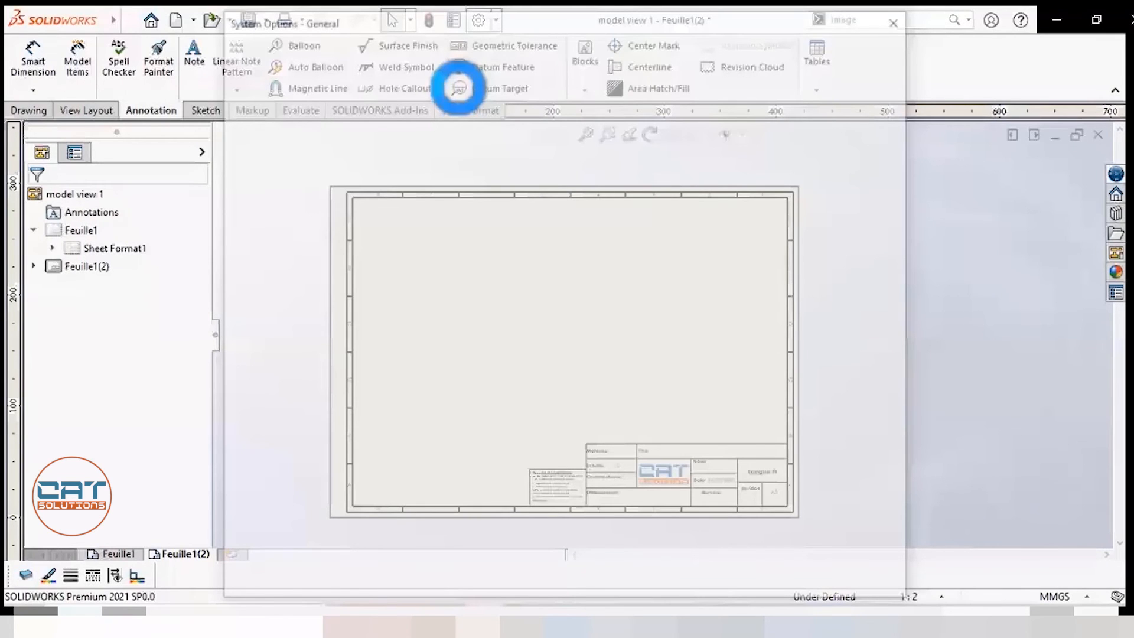
click(371, 49)
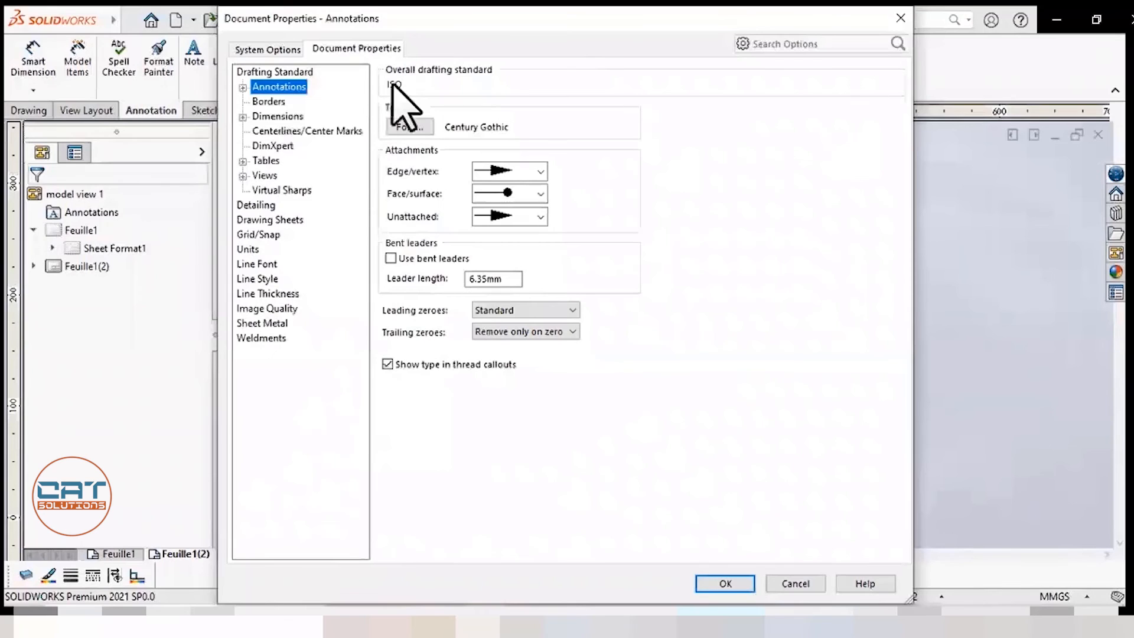
click(502, 171)
click(511, 277)
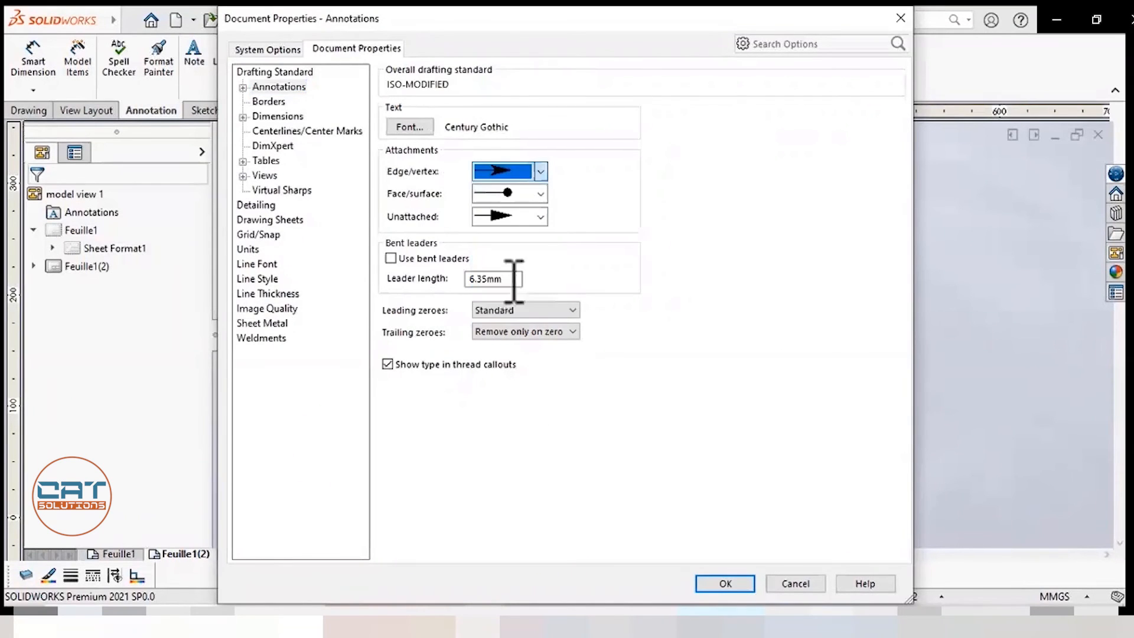
click(518, 189)
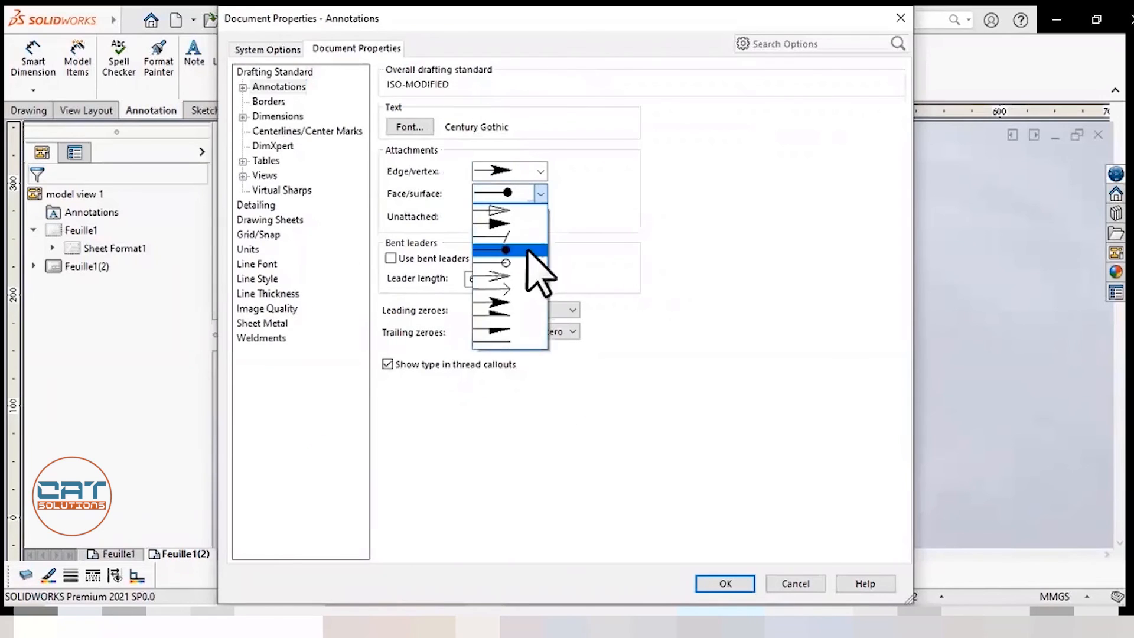
click(497, 304)
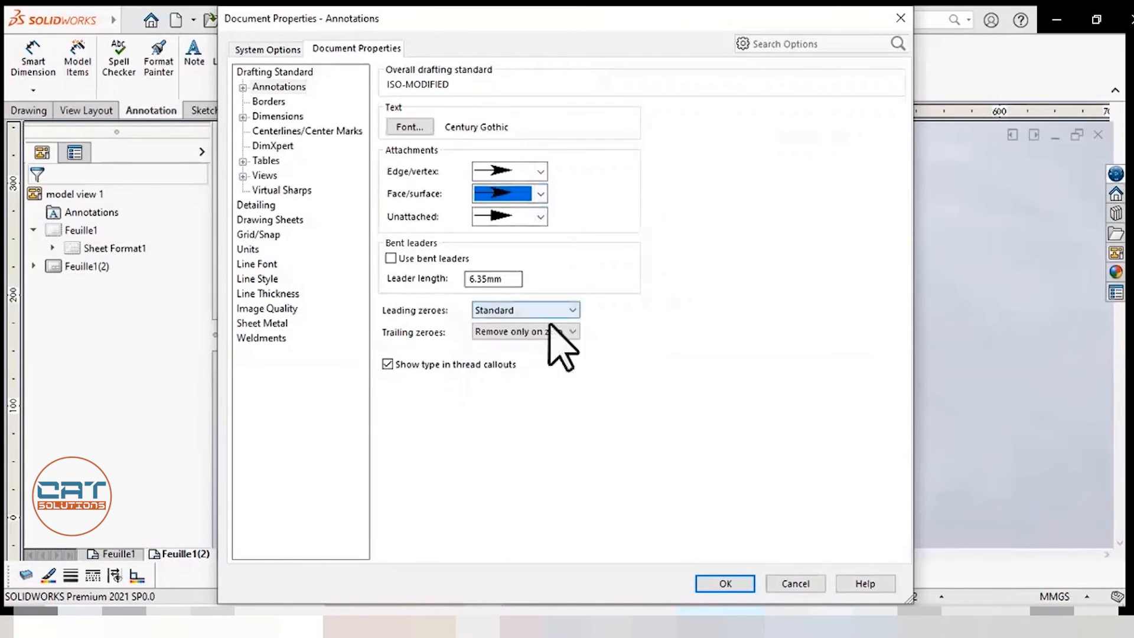
Step: Set the arrow style in the document's dimension properties to the filled swept-back arrowhead
click(277, 116)
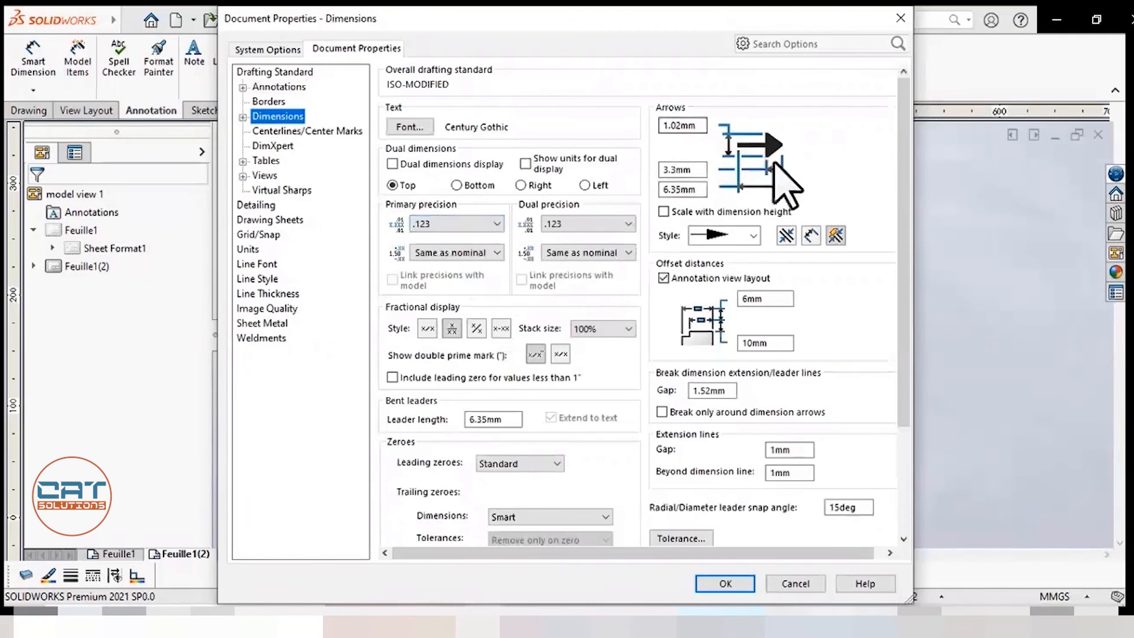
click(723, 235)
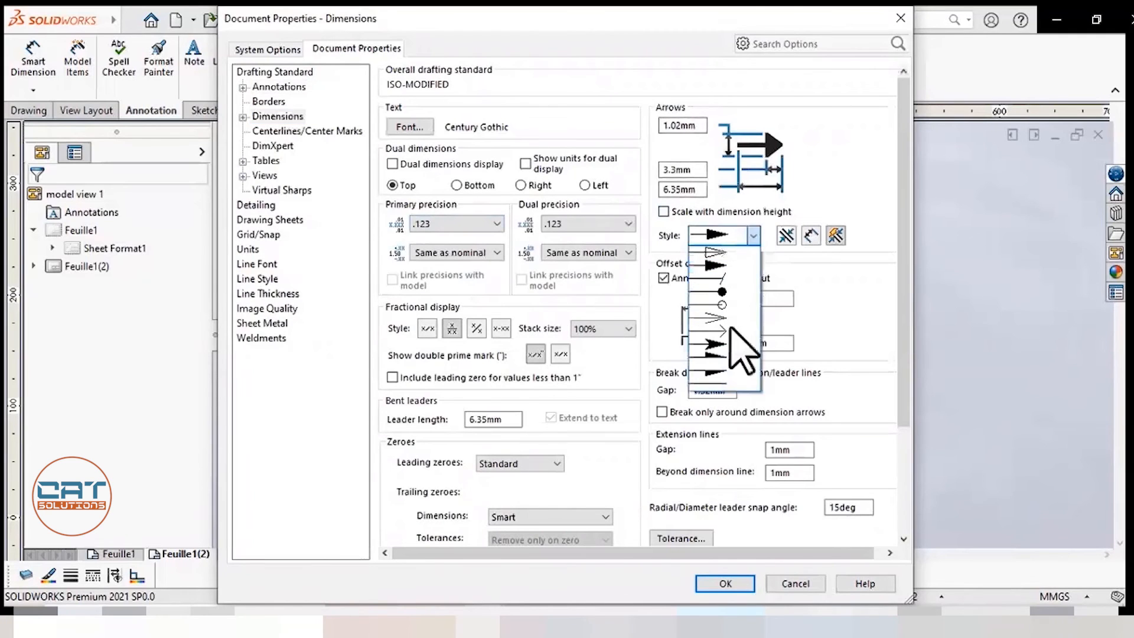
click(726, 346)
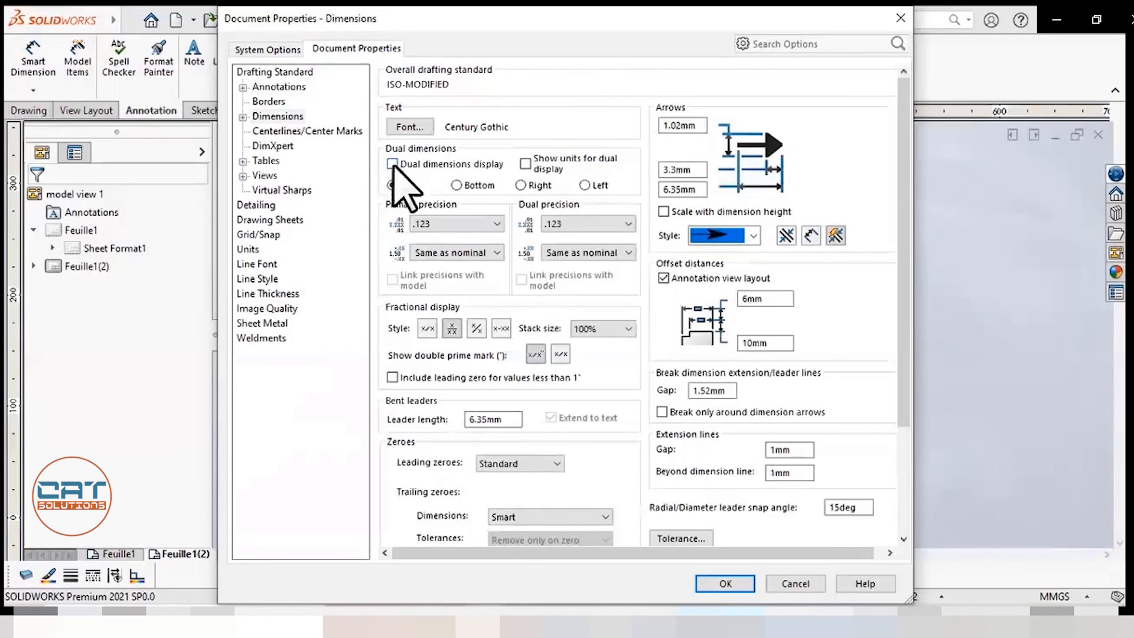
Step: Try the dual dimension precision options and return the precision to .123
click(590, 227)
click(601, 261)
click(597, 225)
click(591, 271)
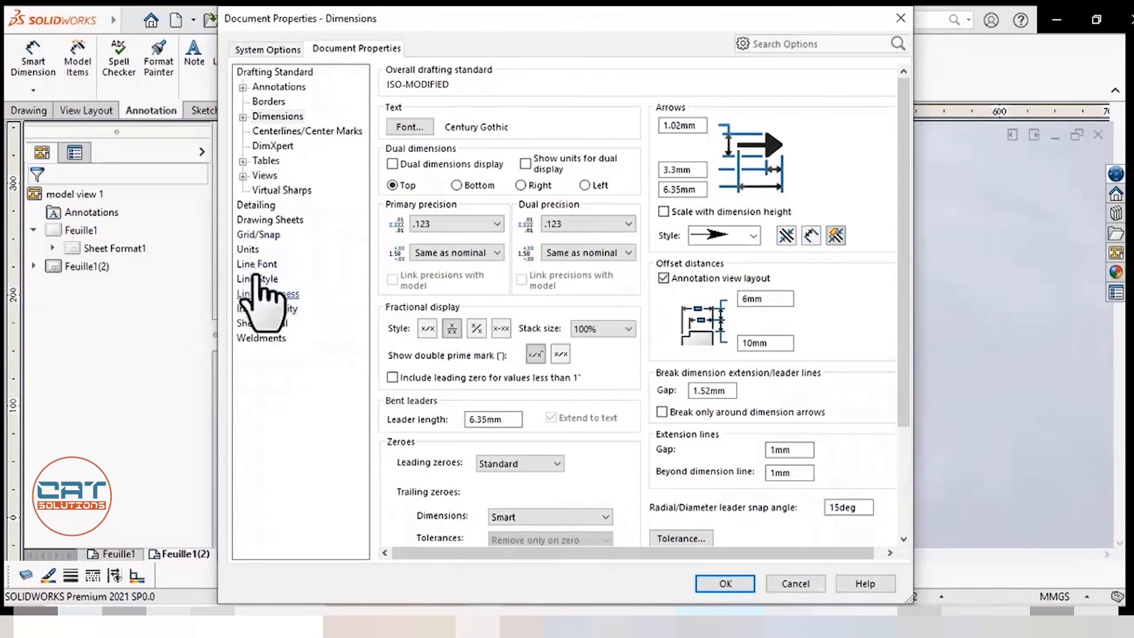
Step: Try the FORMAT layer for the document's borders, return the border layer to -None-, and accept the document properties
click(269, 101)
click(462, 124)
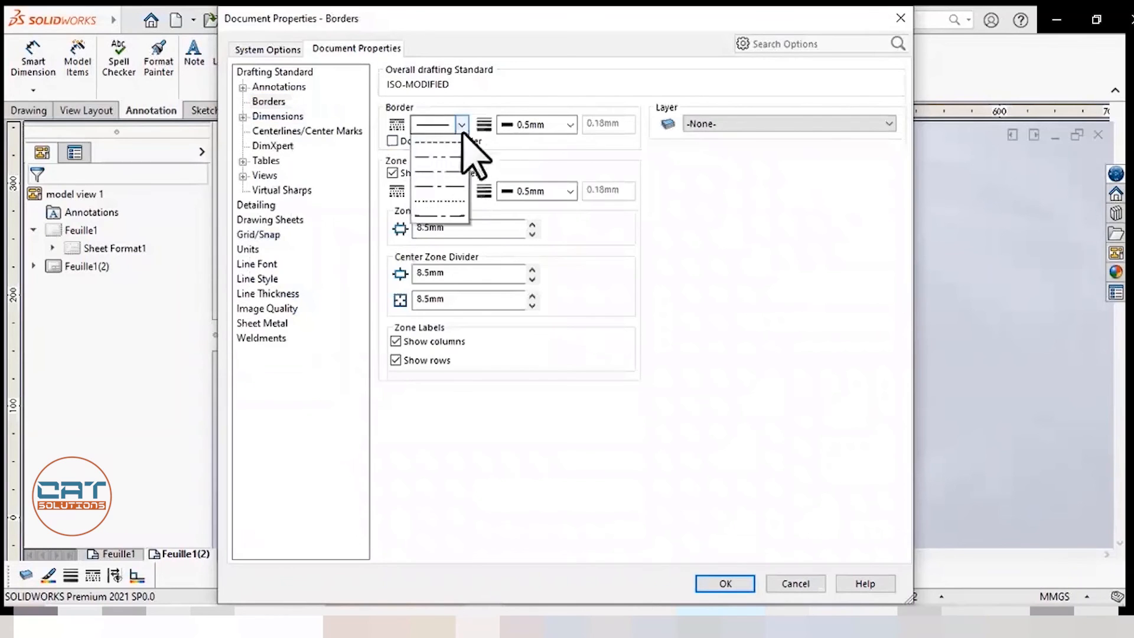
click(439, 230)
click(824, 125)
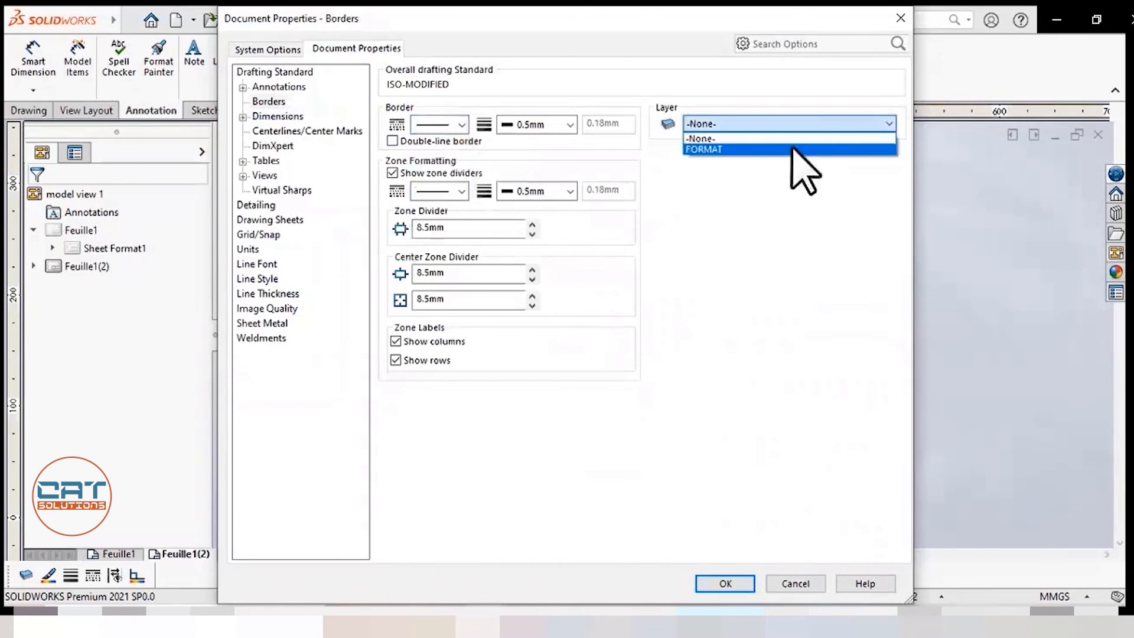
click(774, 149)
click(732, 125)
click(732, 138)
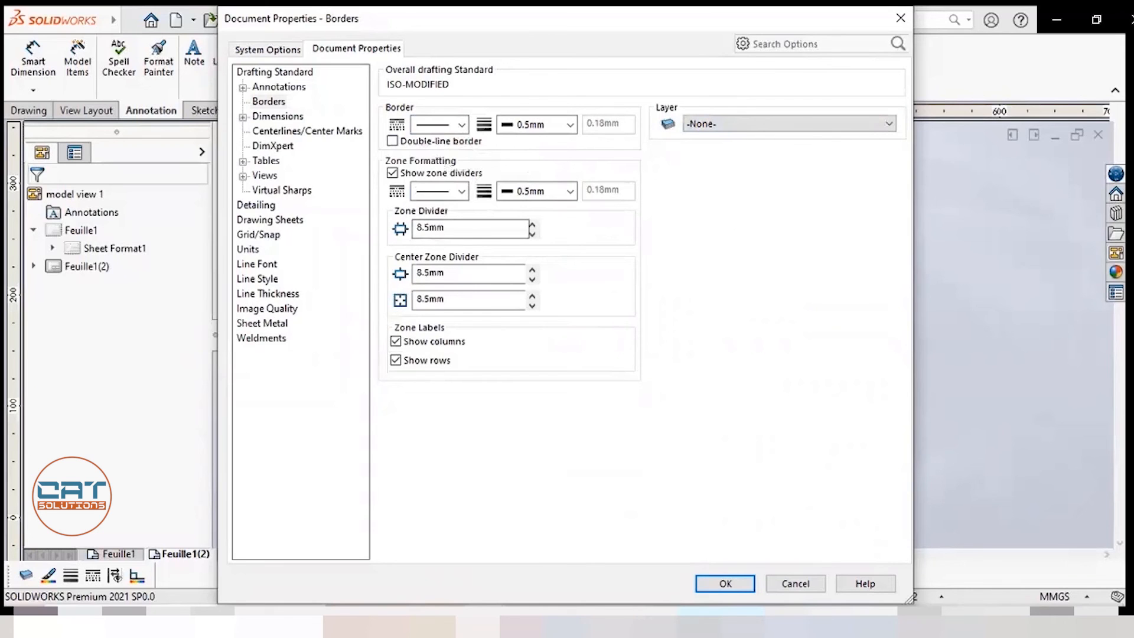
click(717, 582)
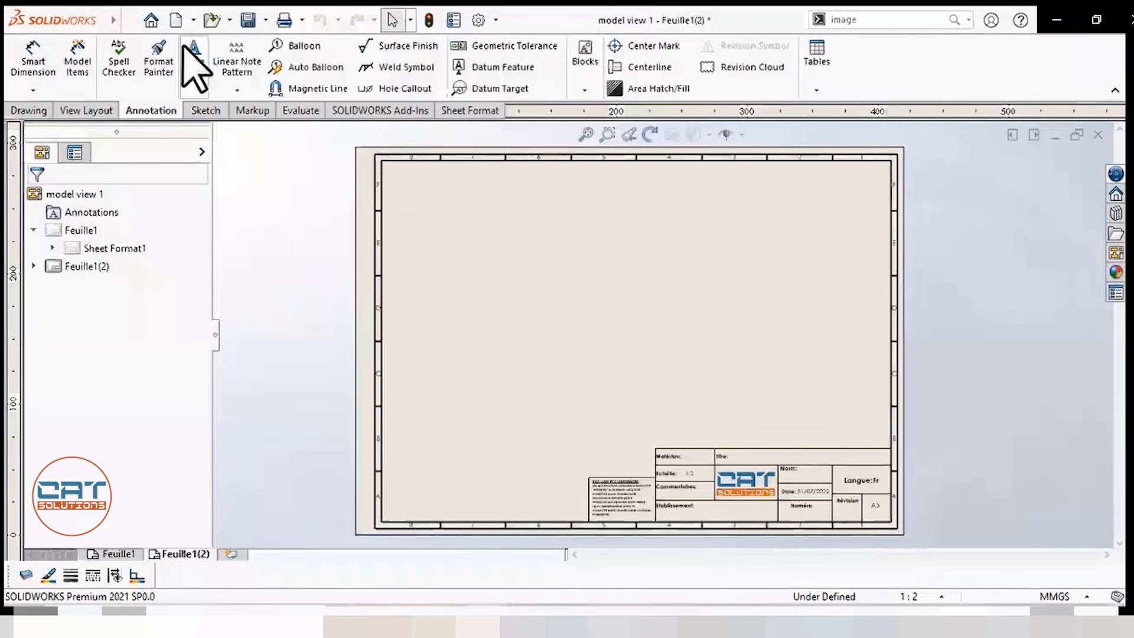
Step: Save the drawing as a Drawing Templates (*.drwdot) file named "template personnalisée" in the templates folder
click(129, 20)
click(171, 154)
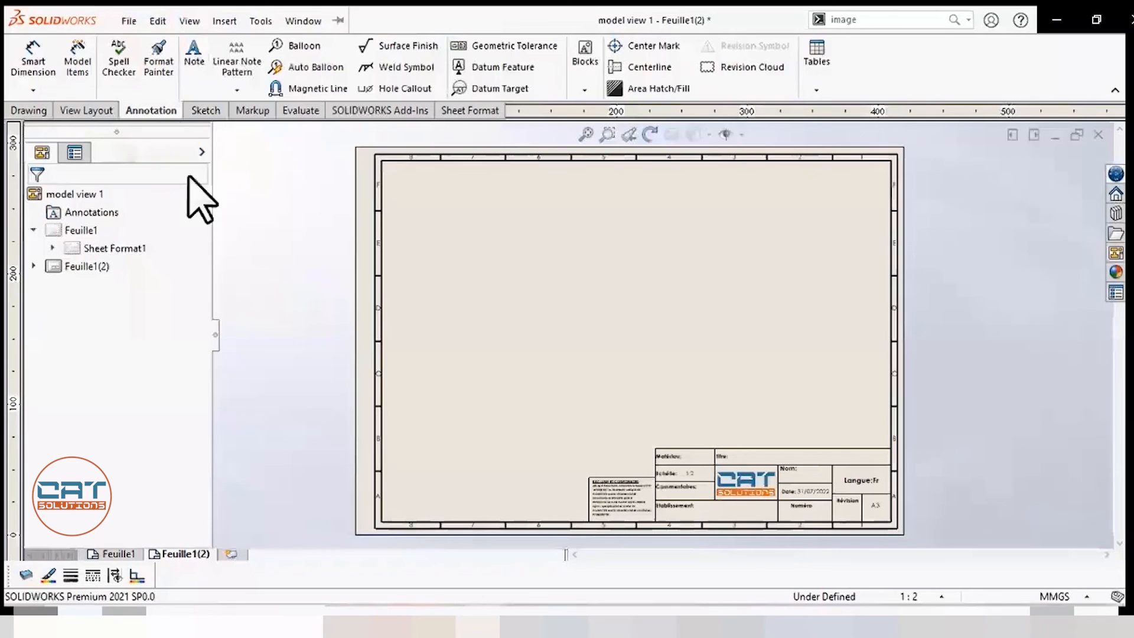
click(294, 263)
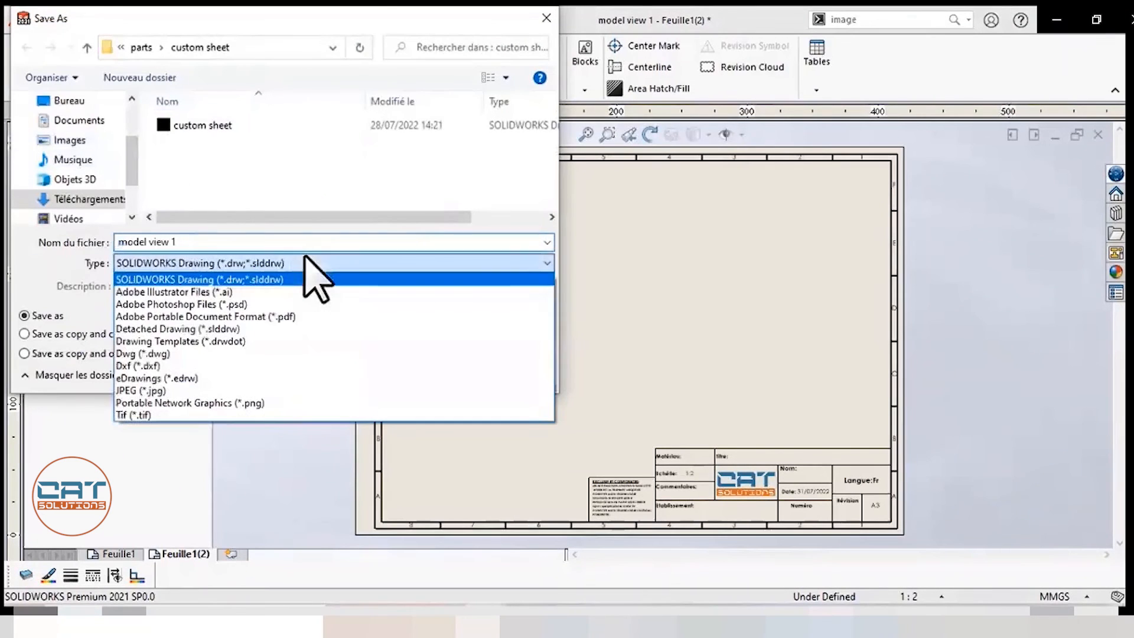
click(245, 325)
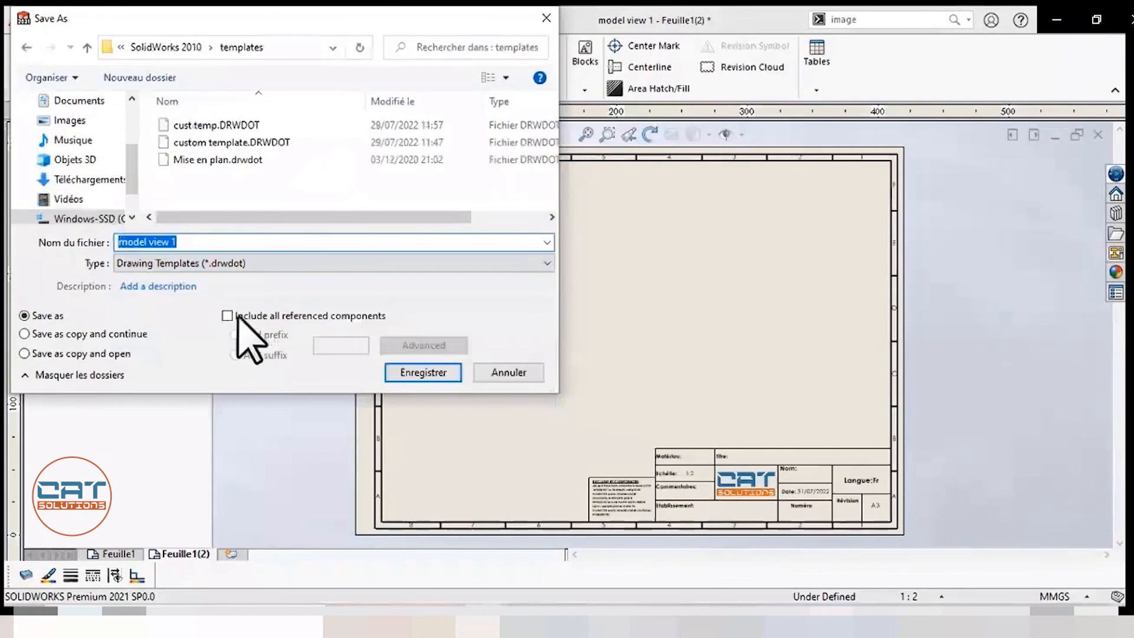
key(BackSpace)
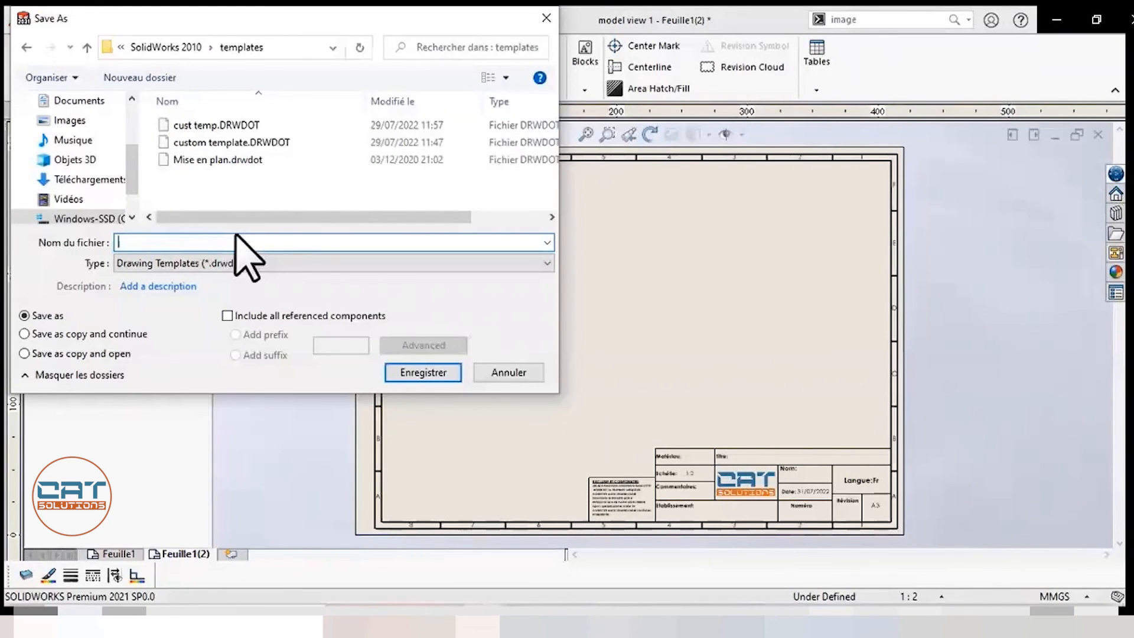
text(template personnali)
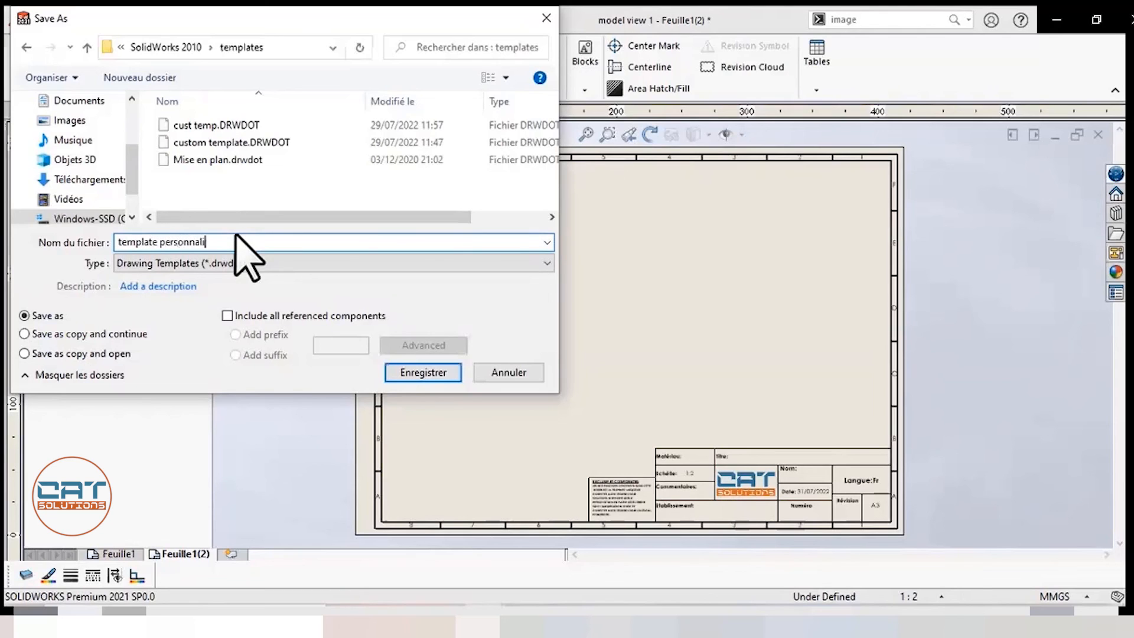
text(sée)
click(413, 374)
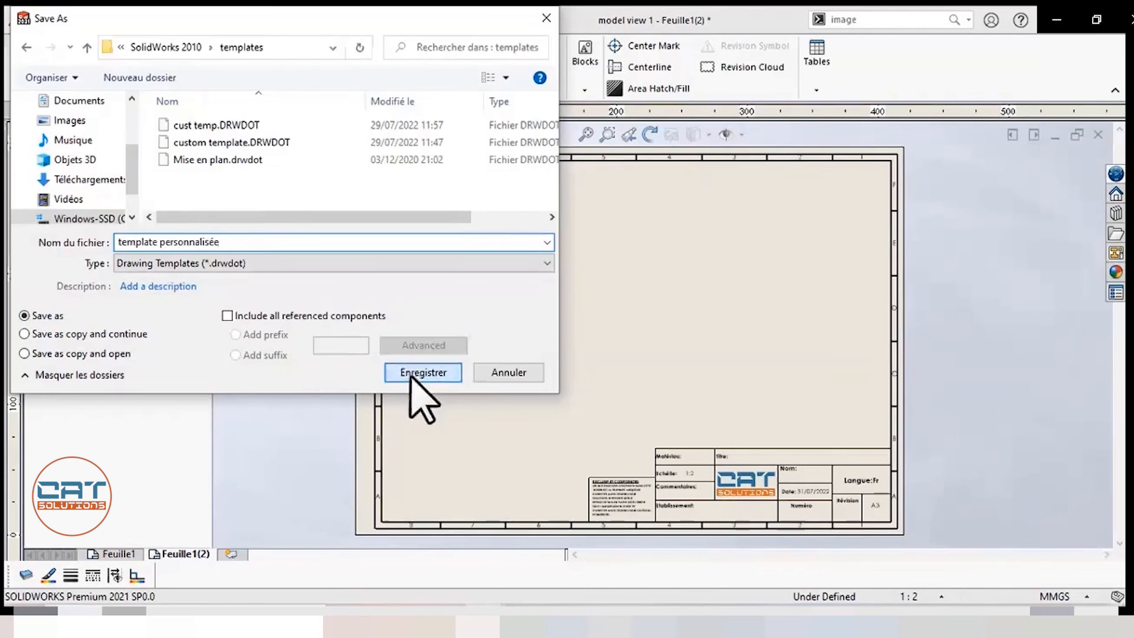
Step: Close the template drawing and the "model view 1" part without saving their changes
click(1099, 135)
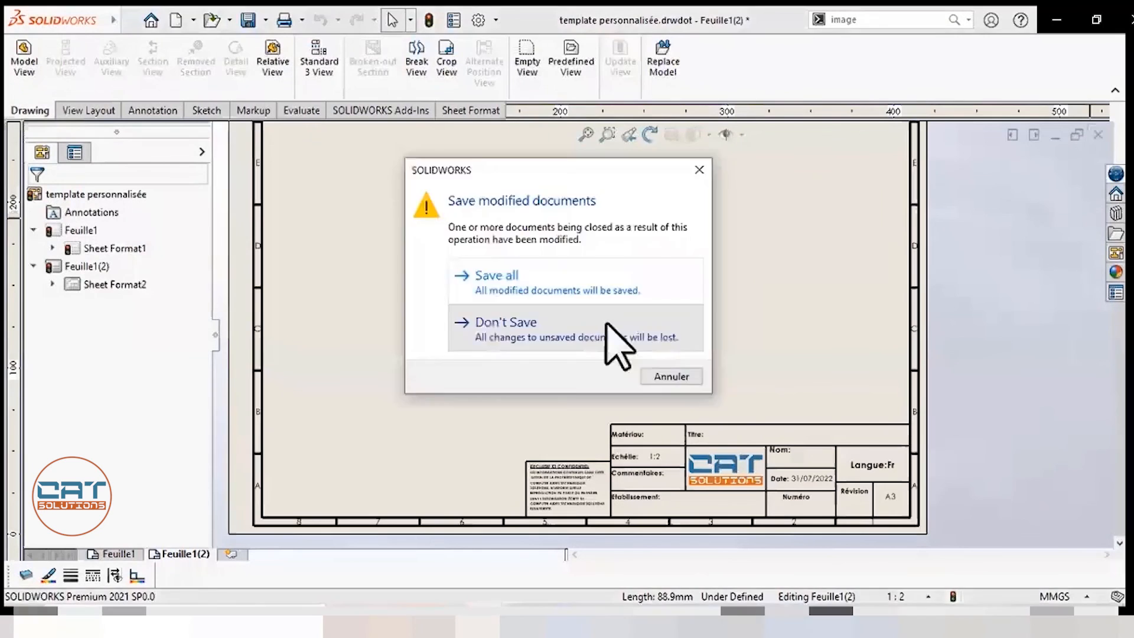
click(609, 323)
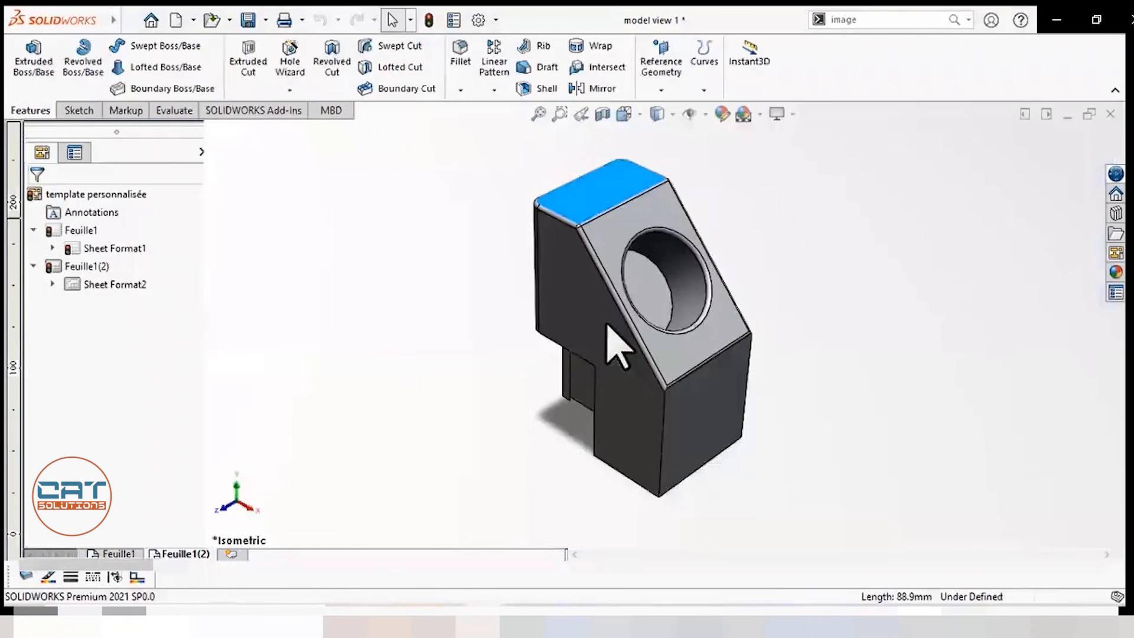
click(1111, 114)
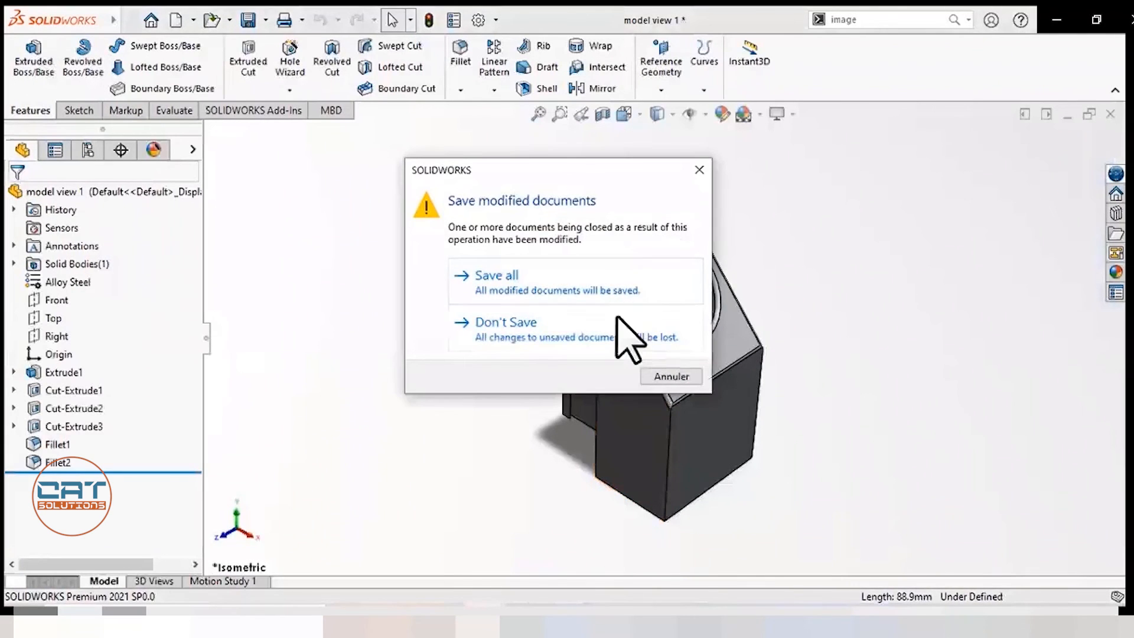
click(618, 322)
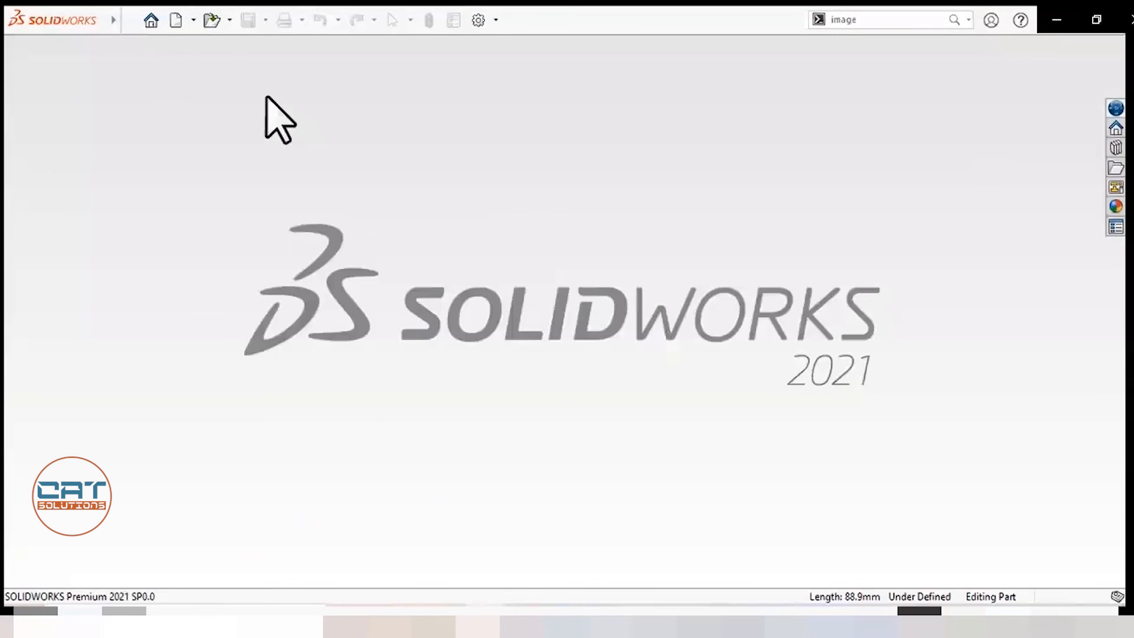
Step: Create a new drawing from "template personnalisée" and leave the automatically started Model View command
click(175, 22)
click(206, 406)
click(207, 406)
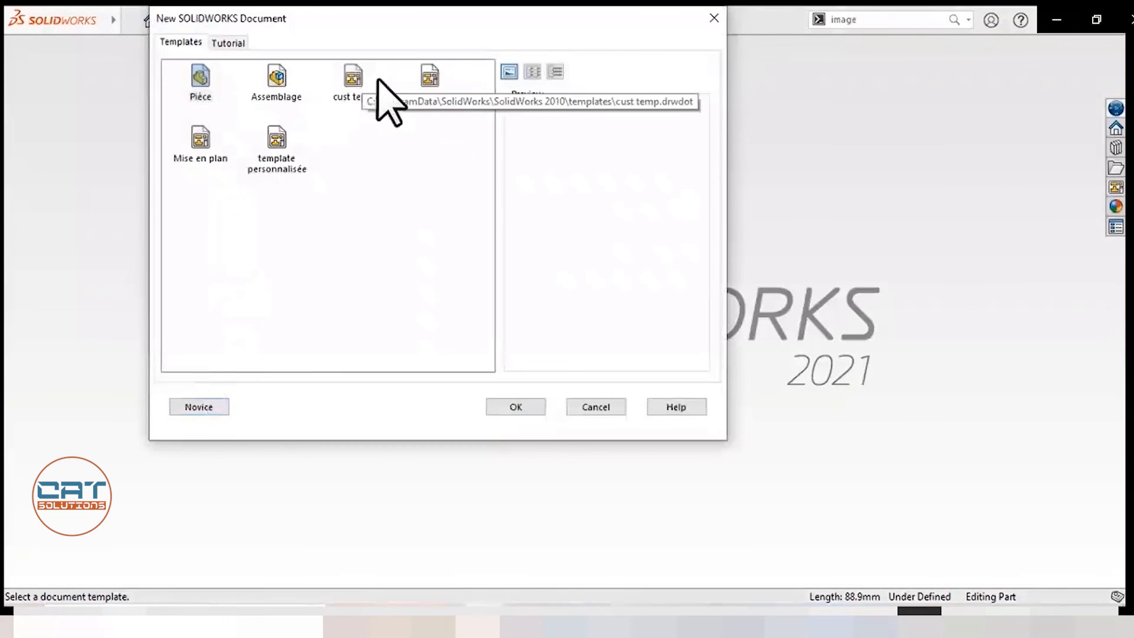
click(201, 155)
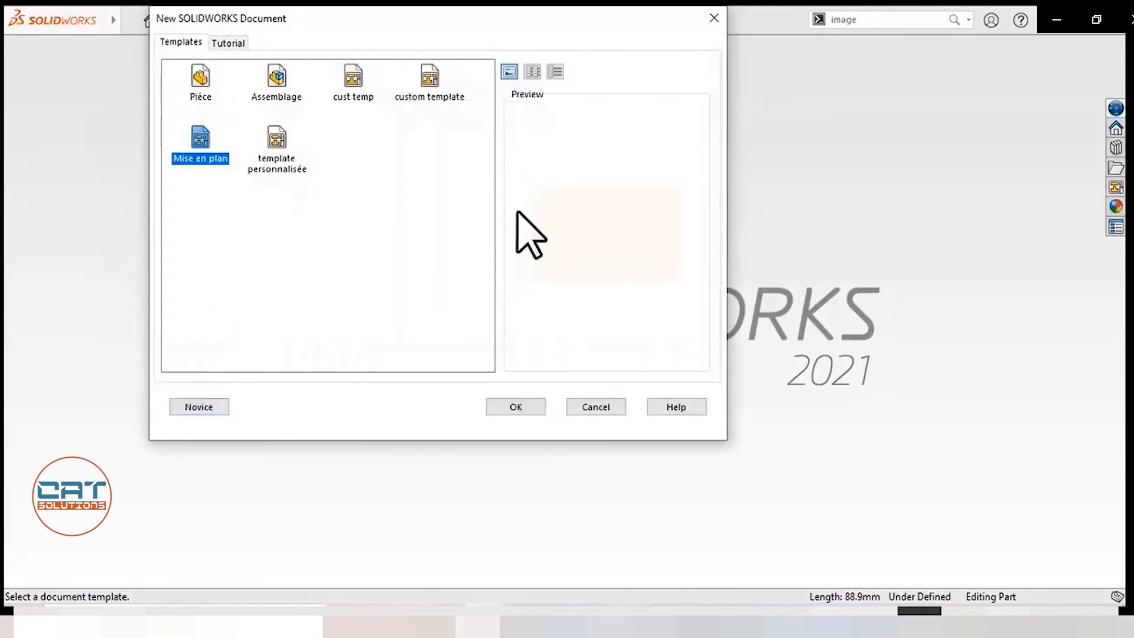
click(270, 157)
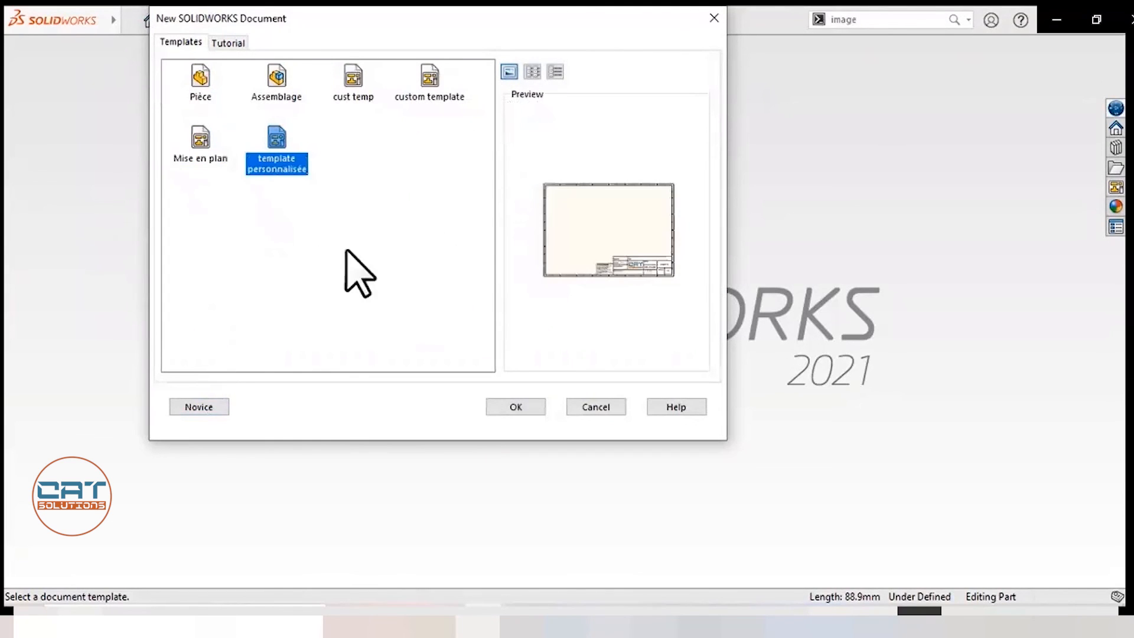
click(536, 408)
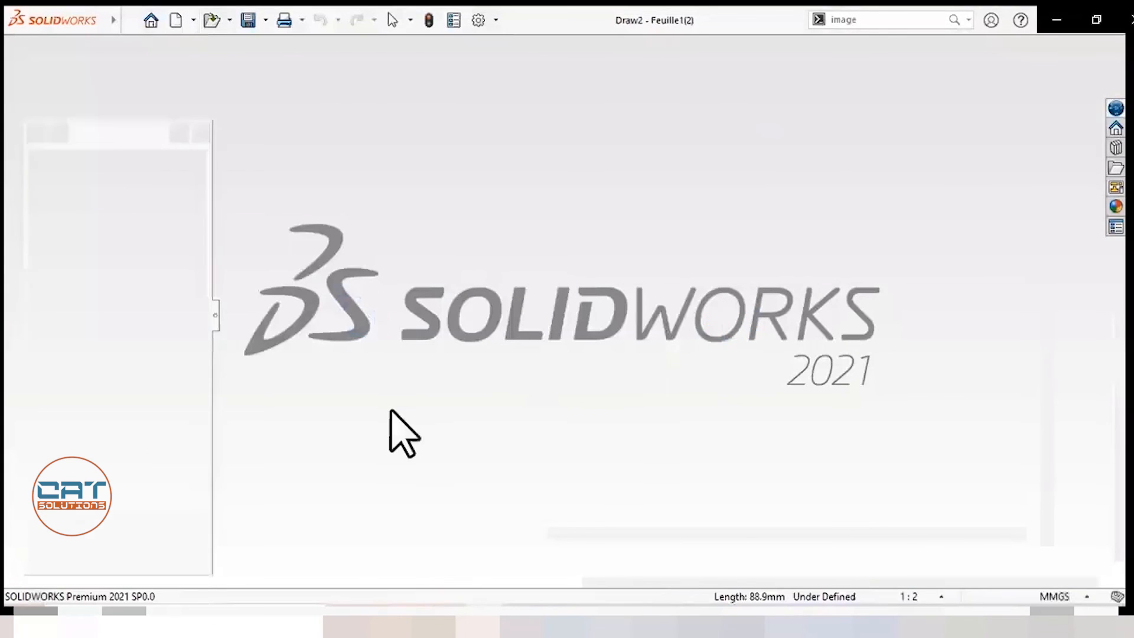
scroll(740, 514, down, 1)
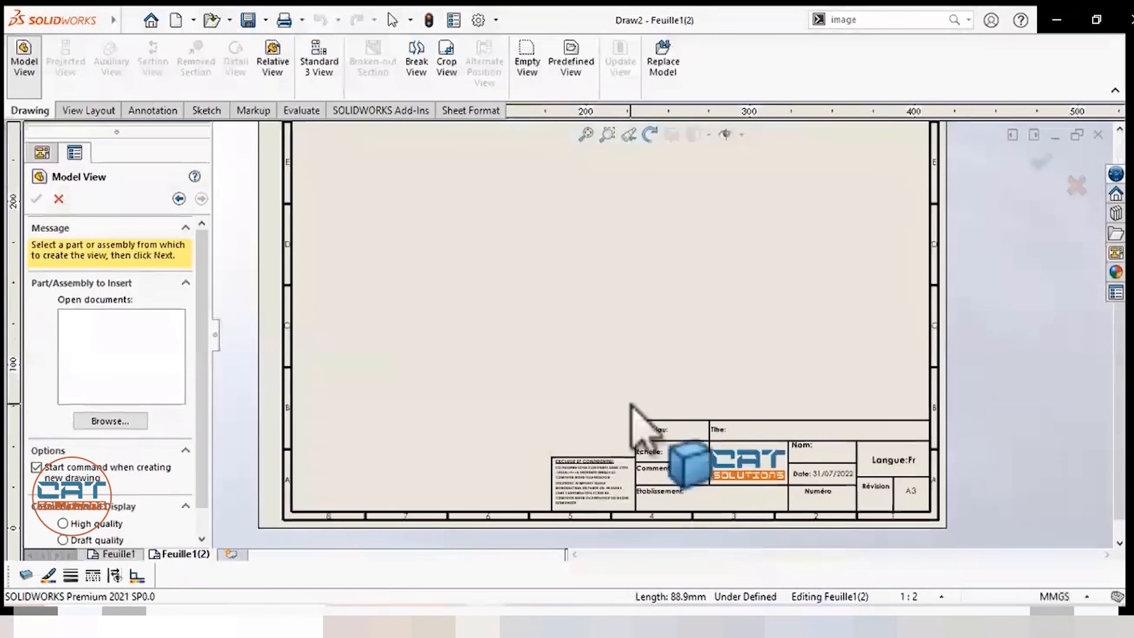
scroll(616, 295, up, 3)
scroll(614, 254, down, 2)
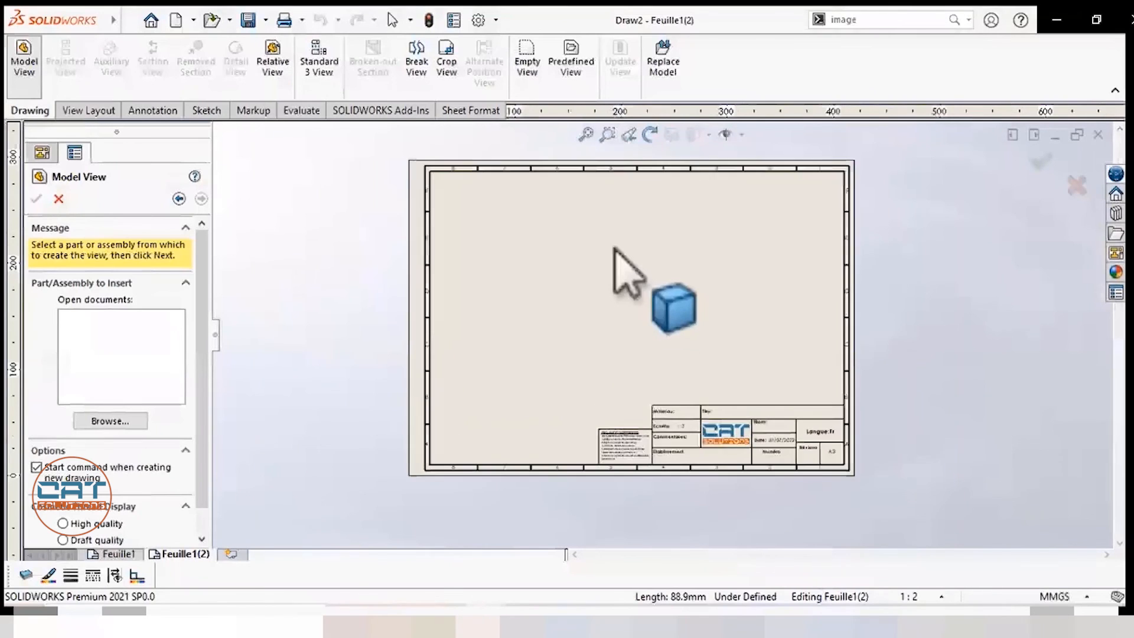
key(Escape)
Step: Insert a base view of the part "model view 1" on the sheet and project the top, side and isometric views from it
click(32, 74)
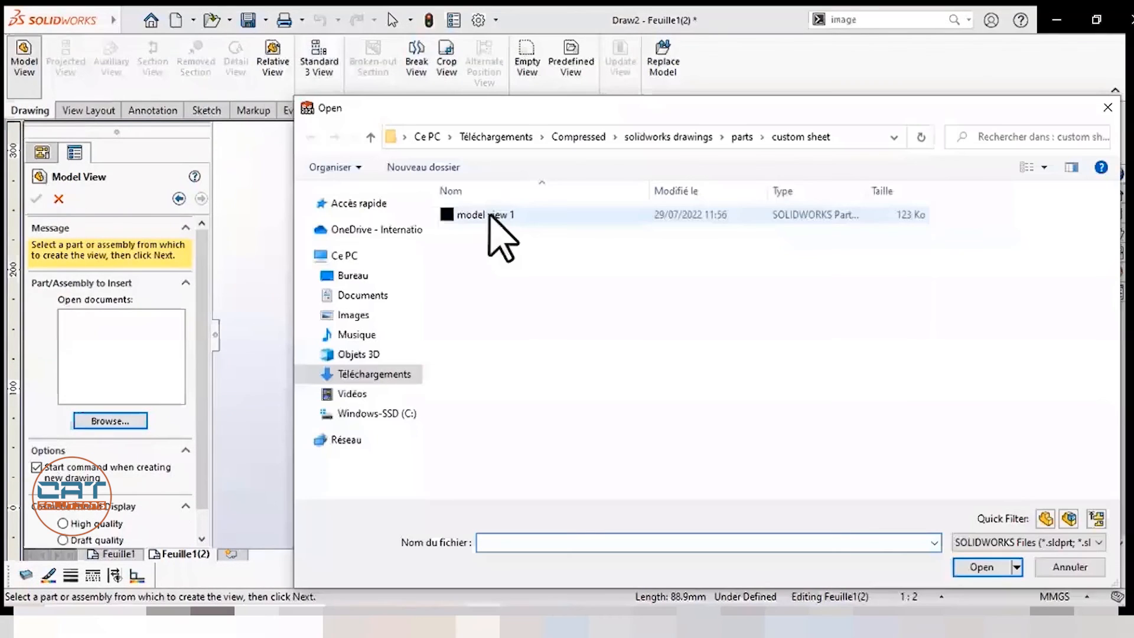
click(489, 216)
click(980, 566)
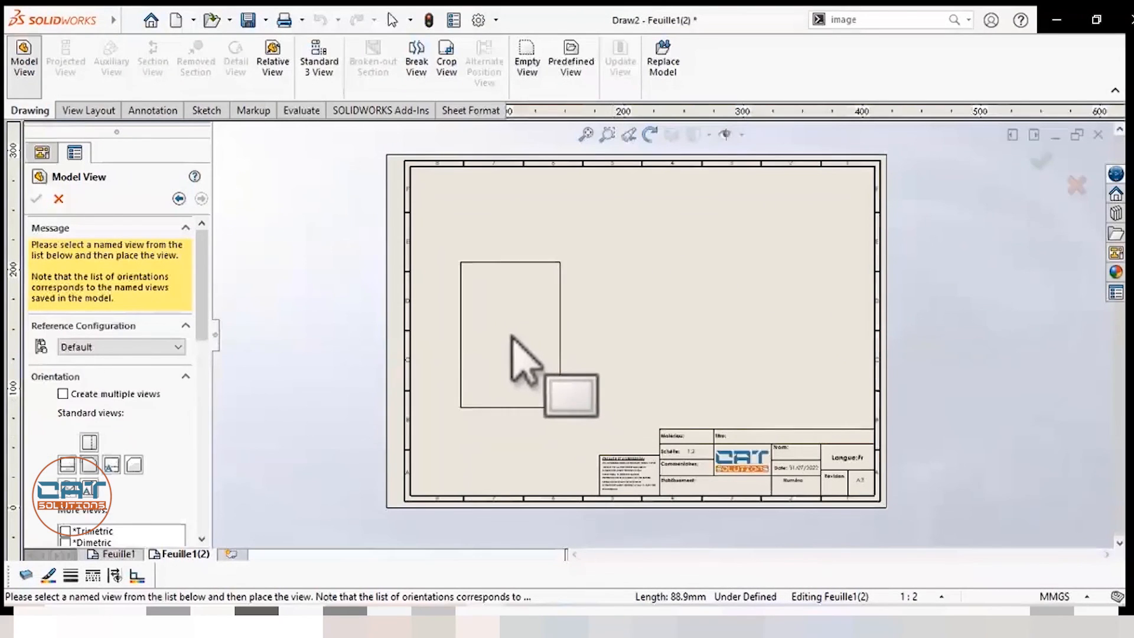
click(513, 349)
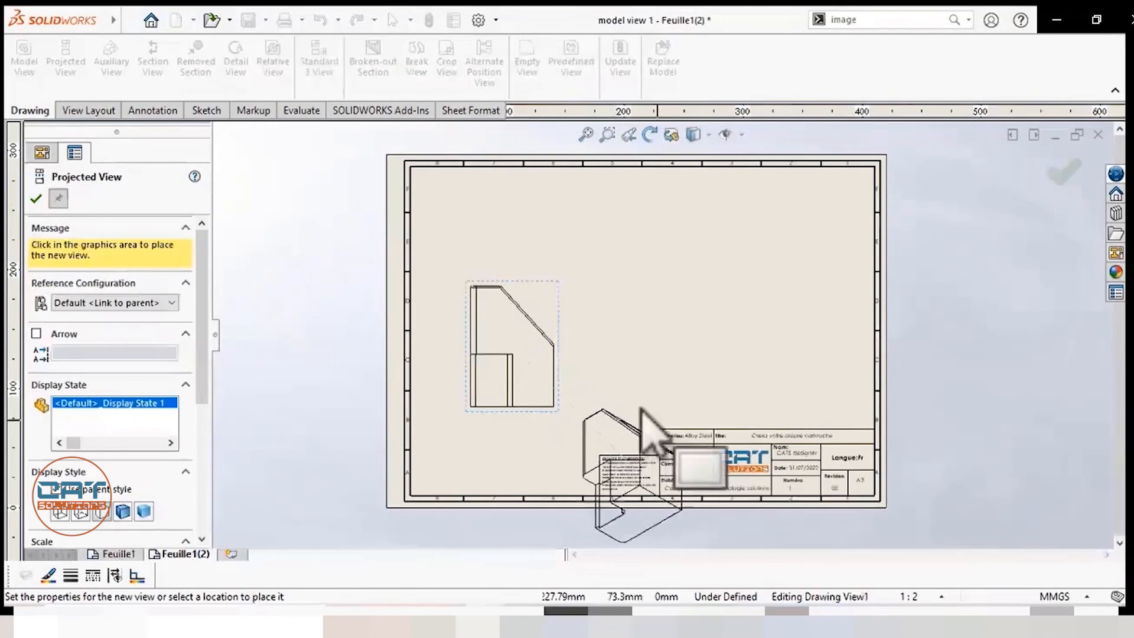
click(703, 272)
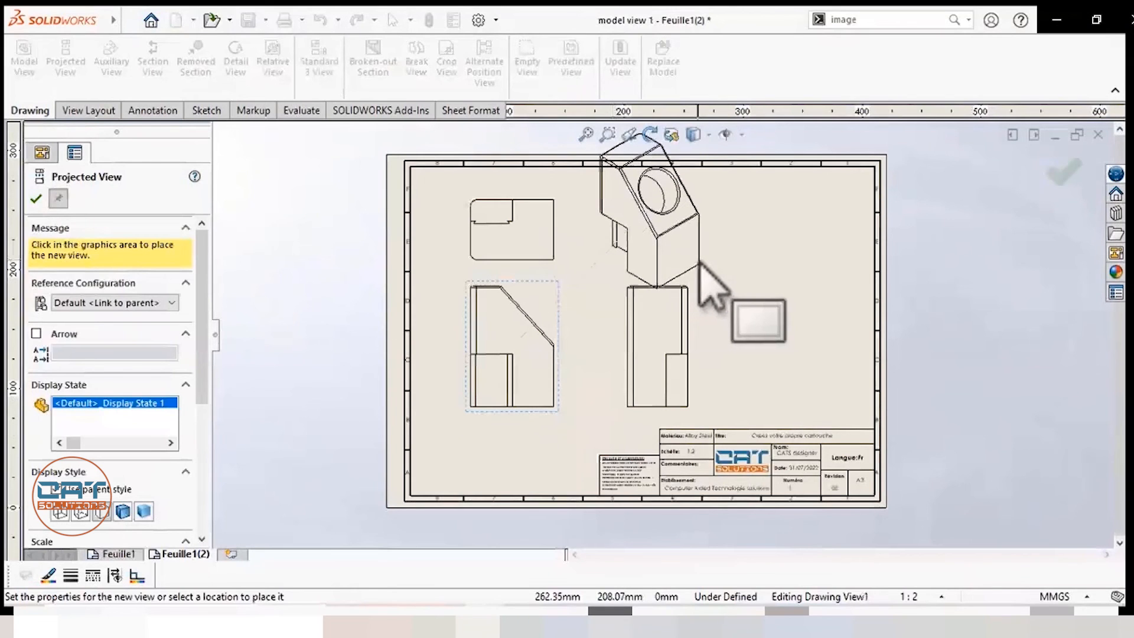
click(697, 255)
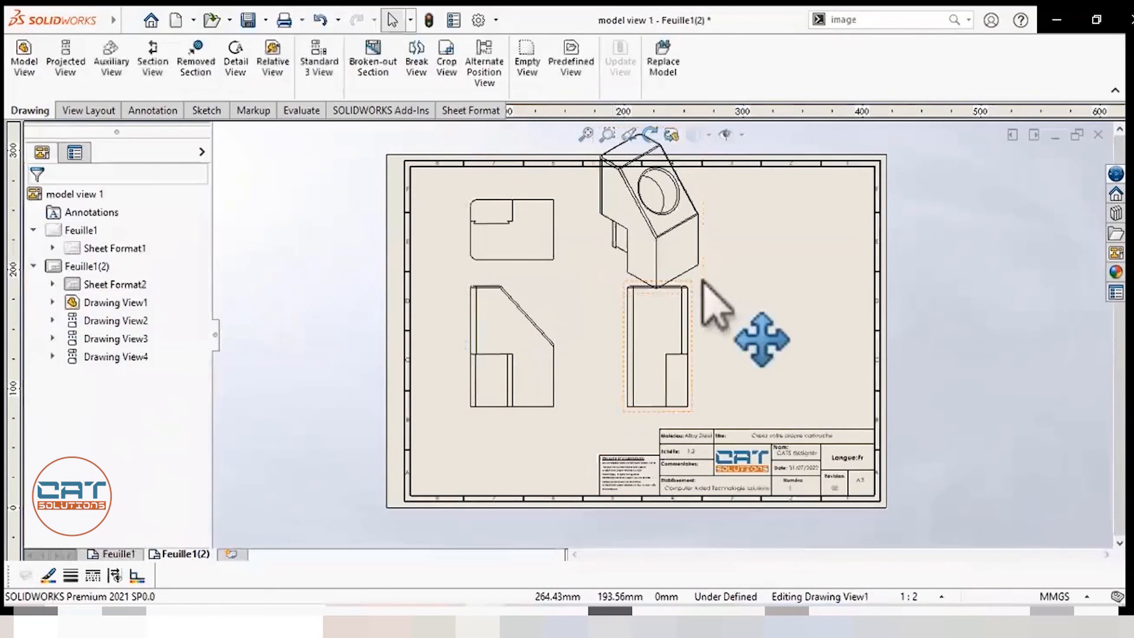
Step: Move the projected side view closer to the base view
click(715, 303)
mouse_move(717, 304)
mouse_down()
mouse_move(767, 308)
mouse_move(675, 308)
mouse_up()
click(699, 280)
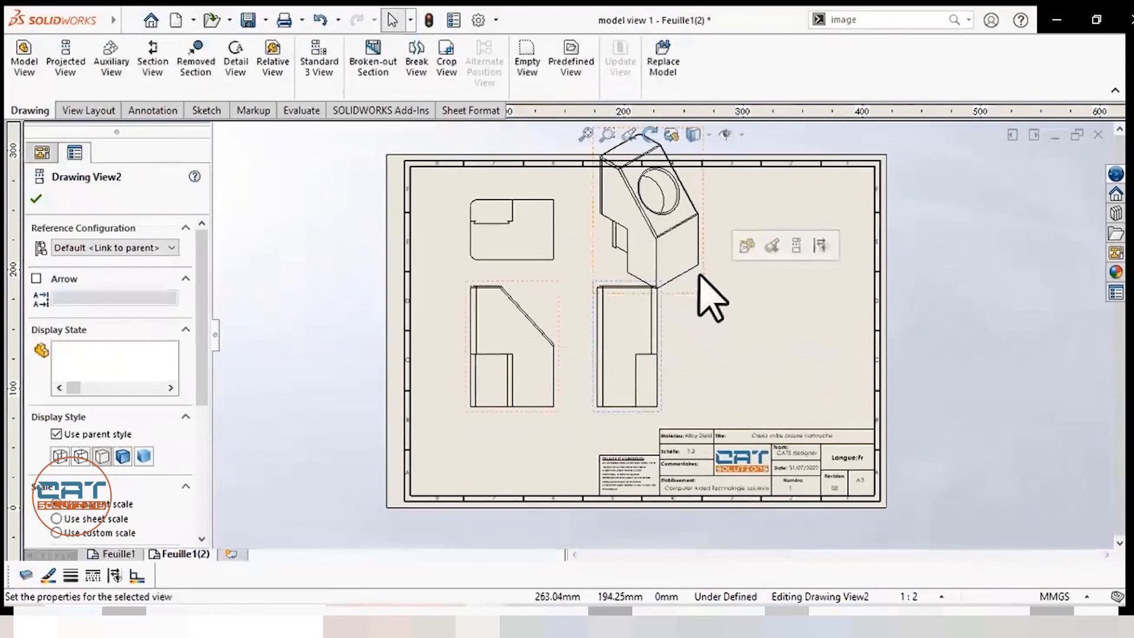
Step: Move the isometric view into the free space beyond the side view and display it as high-quality Shaded With Edges
click(703, 295)
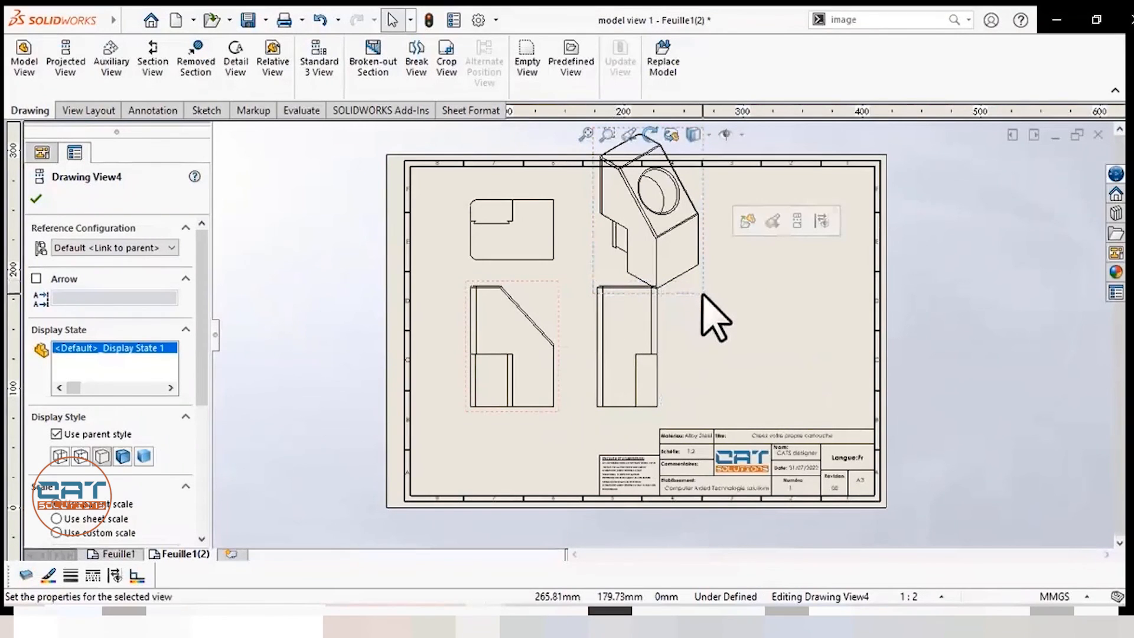
double_click(687, 245)
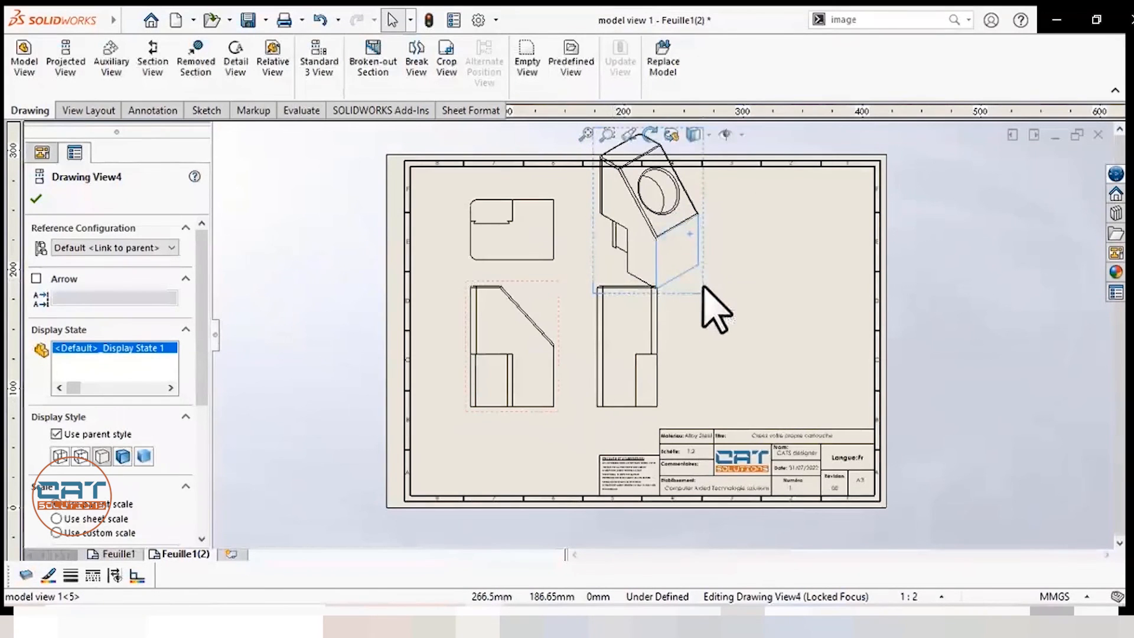
click(123, 456)
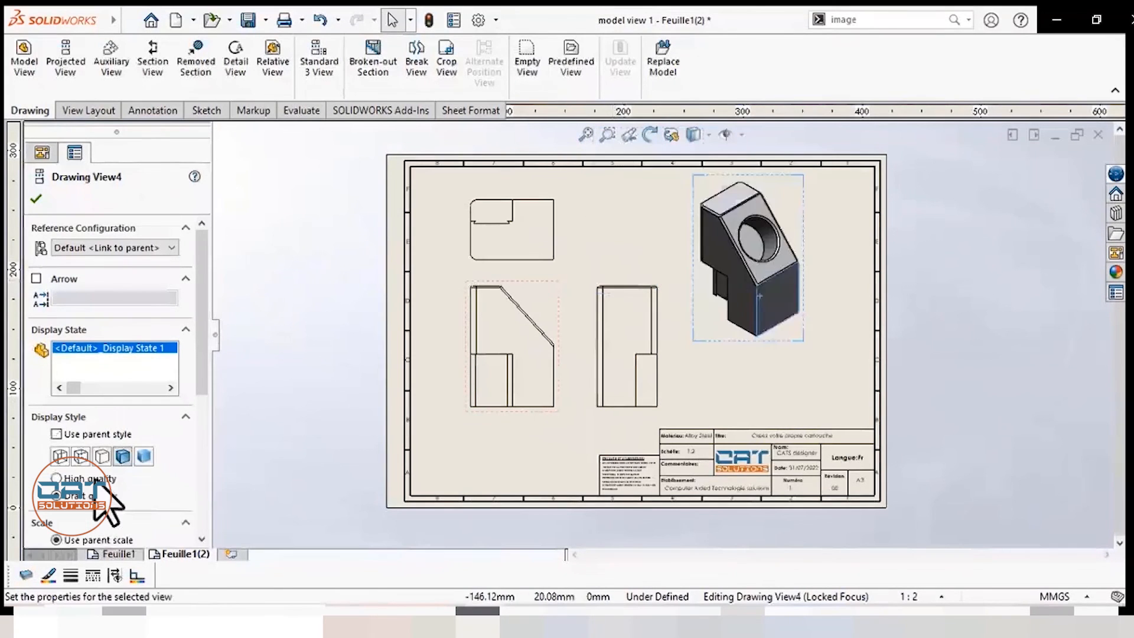
Step: Examine the arranged views and the property-linked fields of the title block
scroll(248, 441, down, 1)
scroll(697, 348, up, 2)
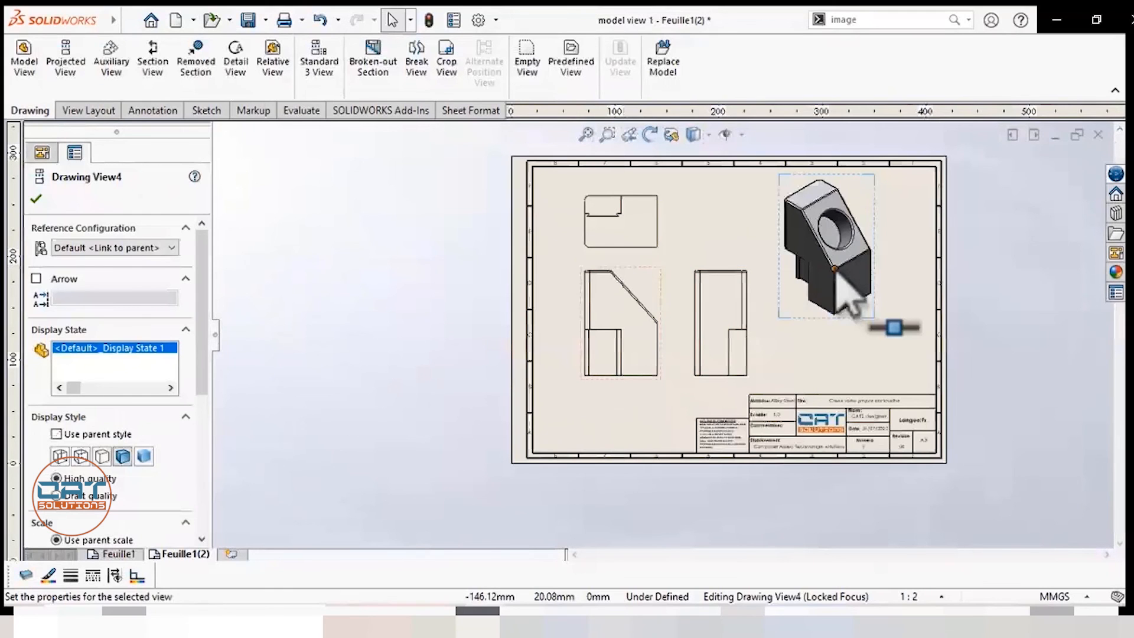
scroll(838, 273, down, 2)
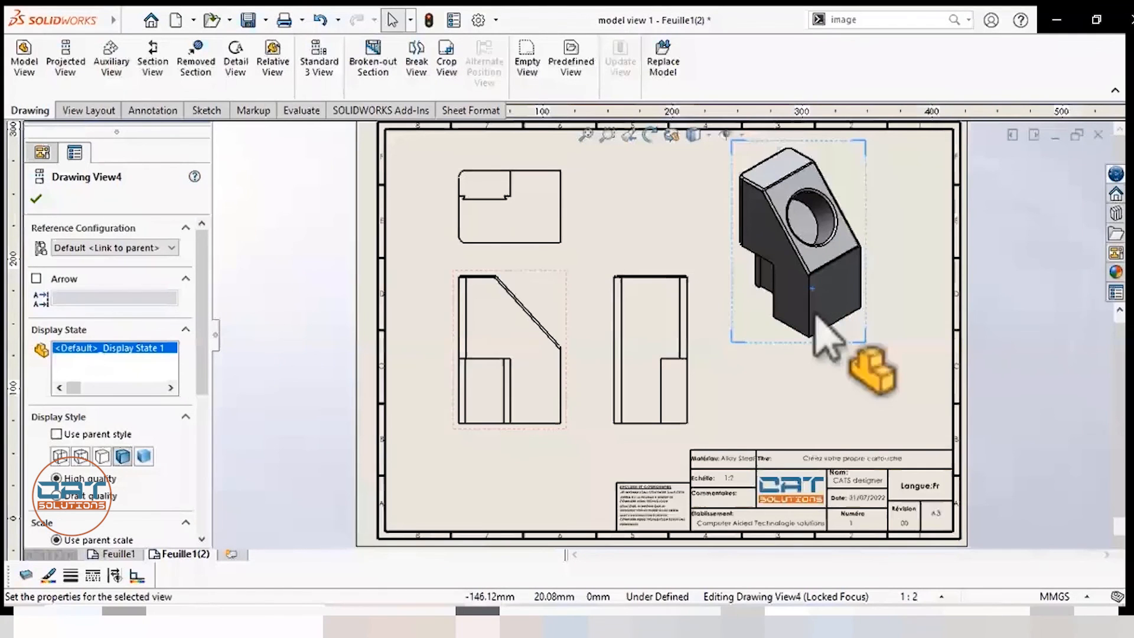
scroll(759, 472, down, 2)
scroll(774, 507, down, 1)
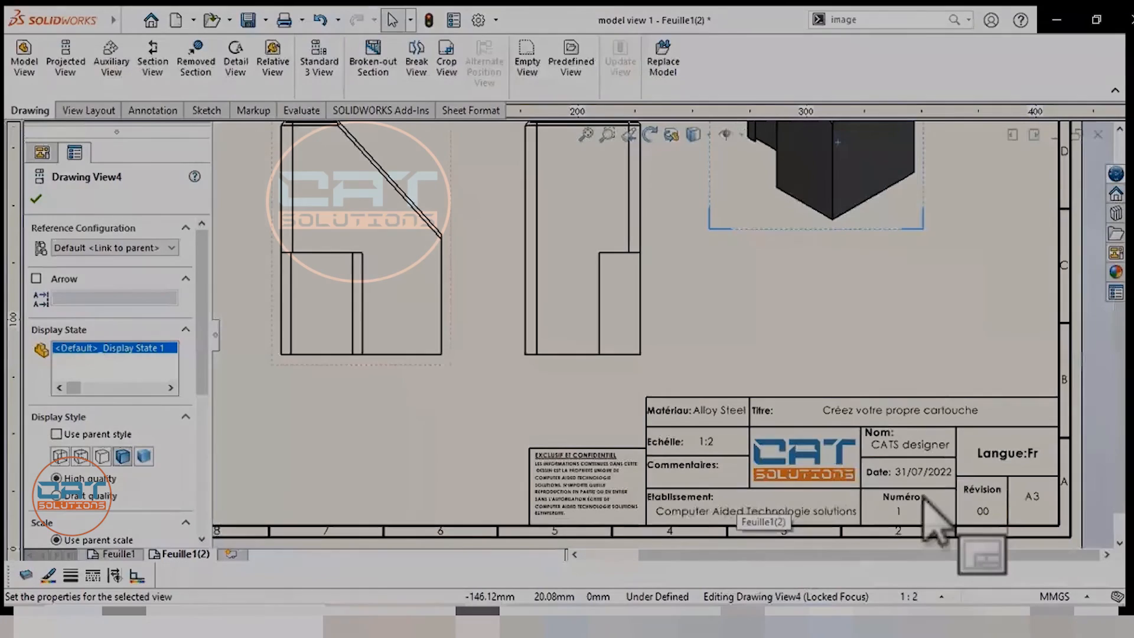